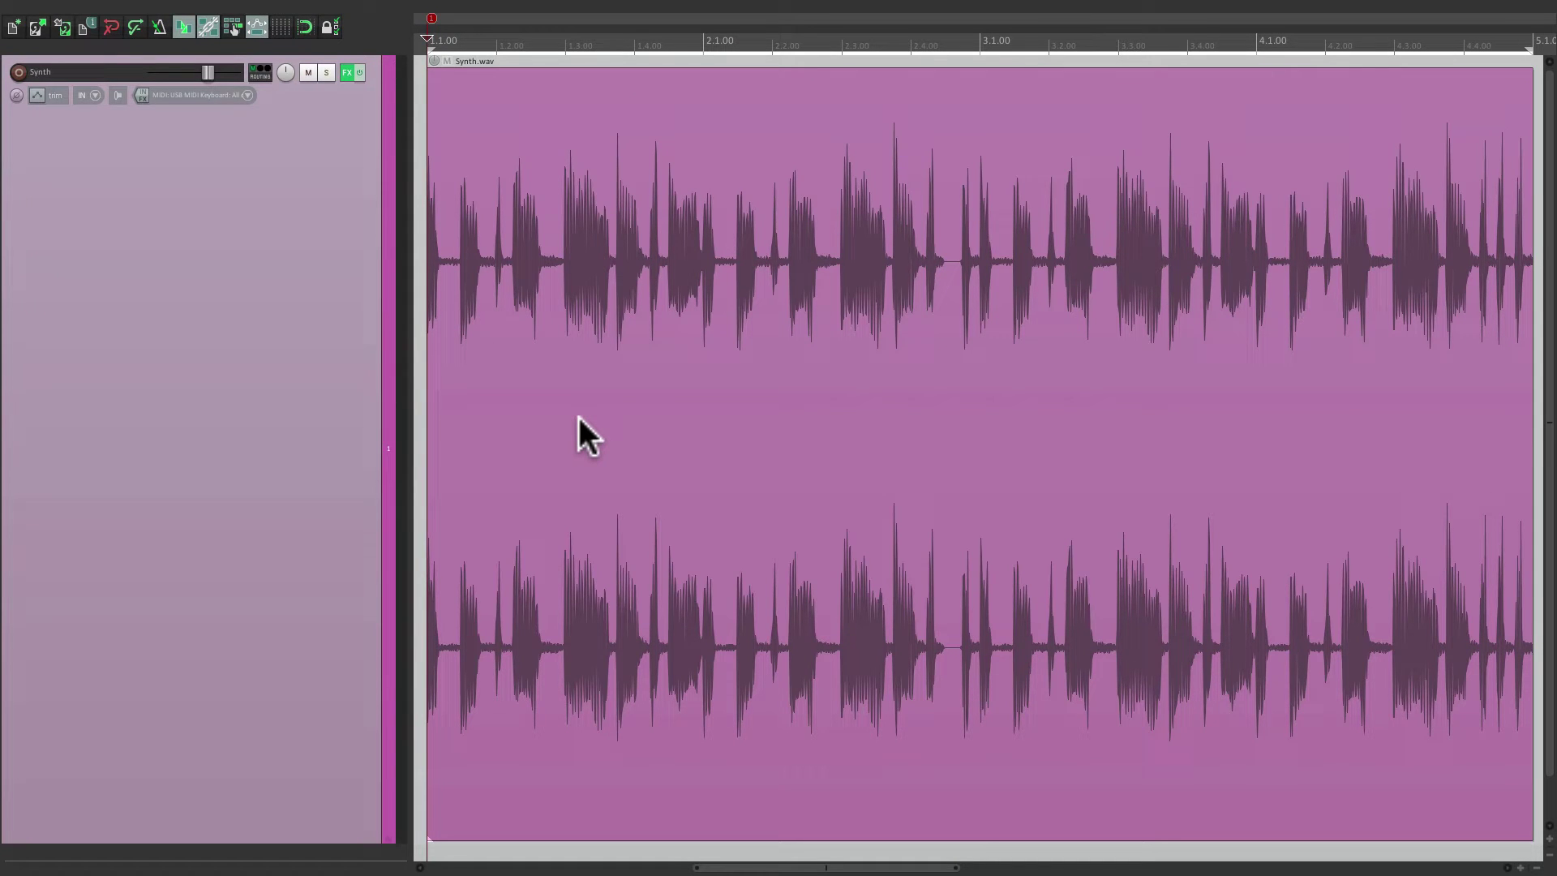
- Play the Synth.wav audio and check the list of track envelopes
key("space")
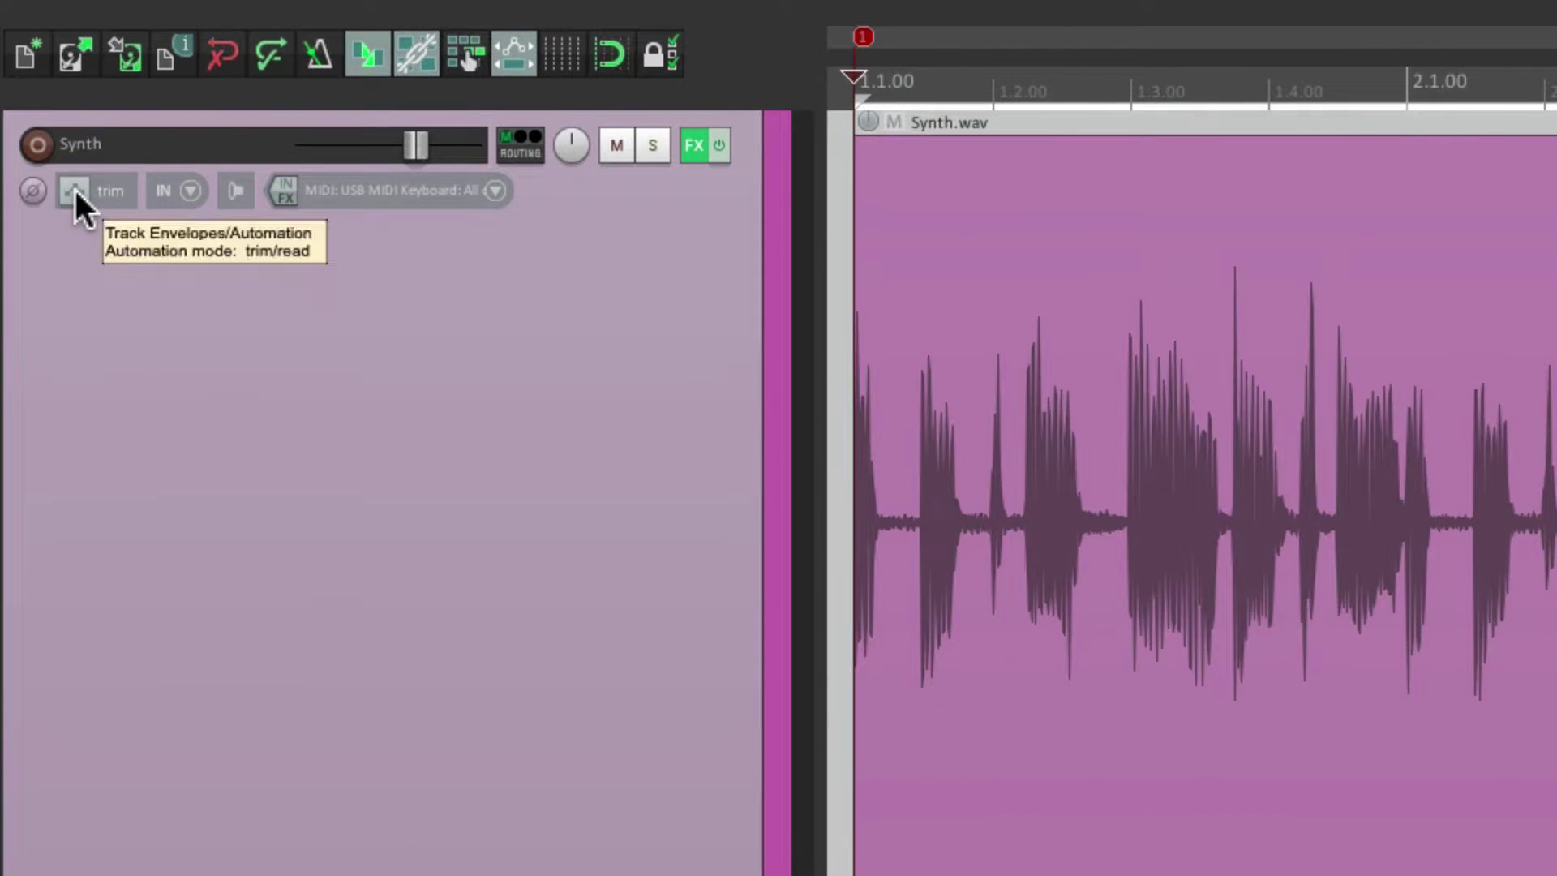
left_click(56, 144)
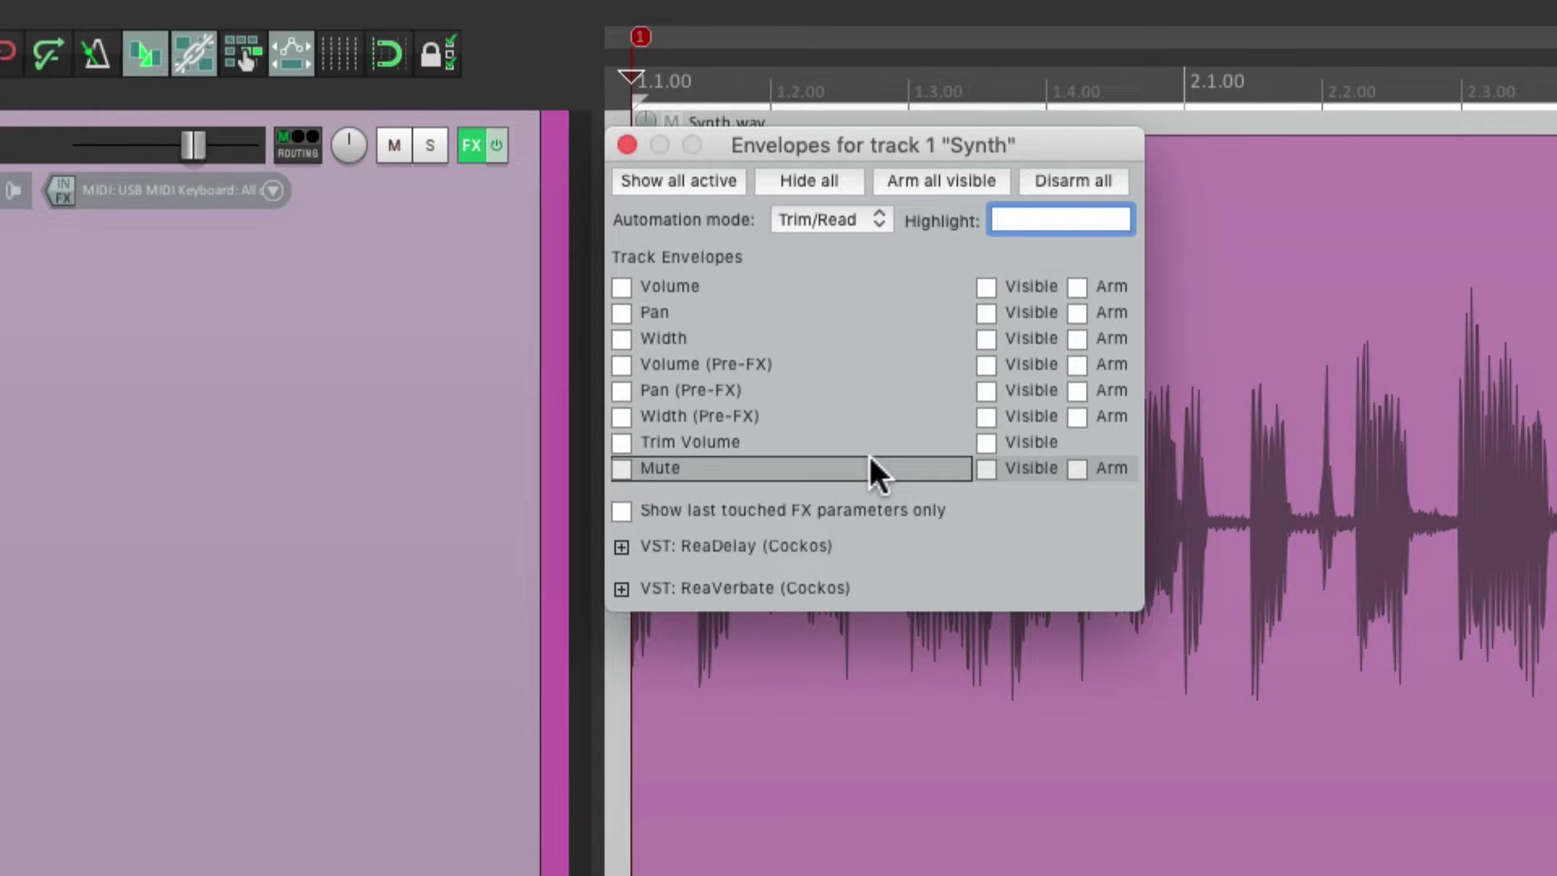
left_click(627, 145)
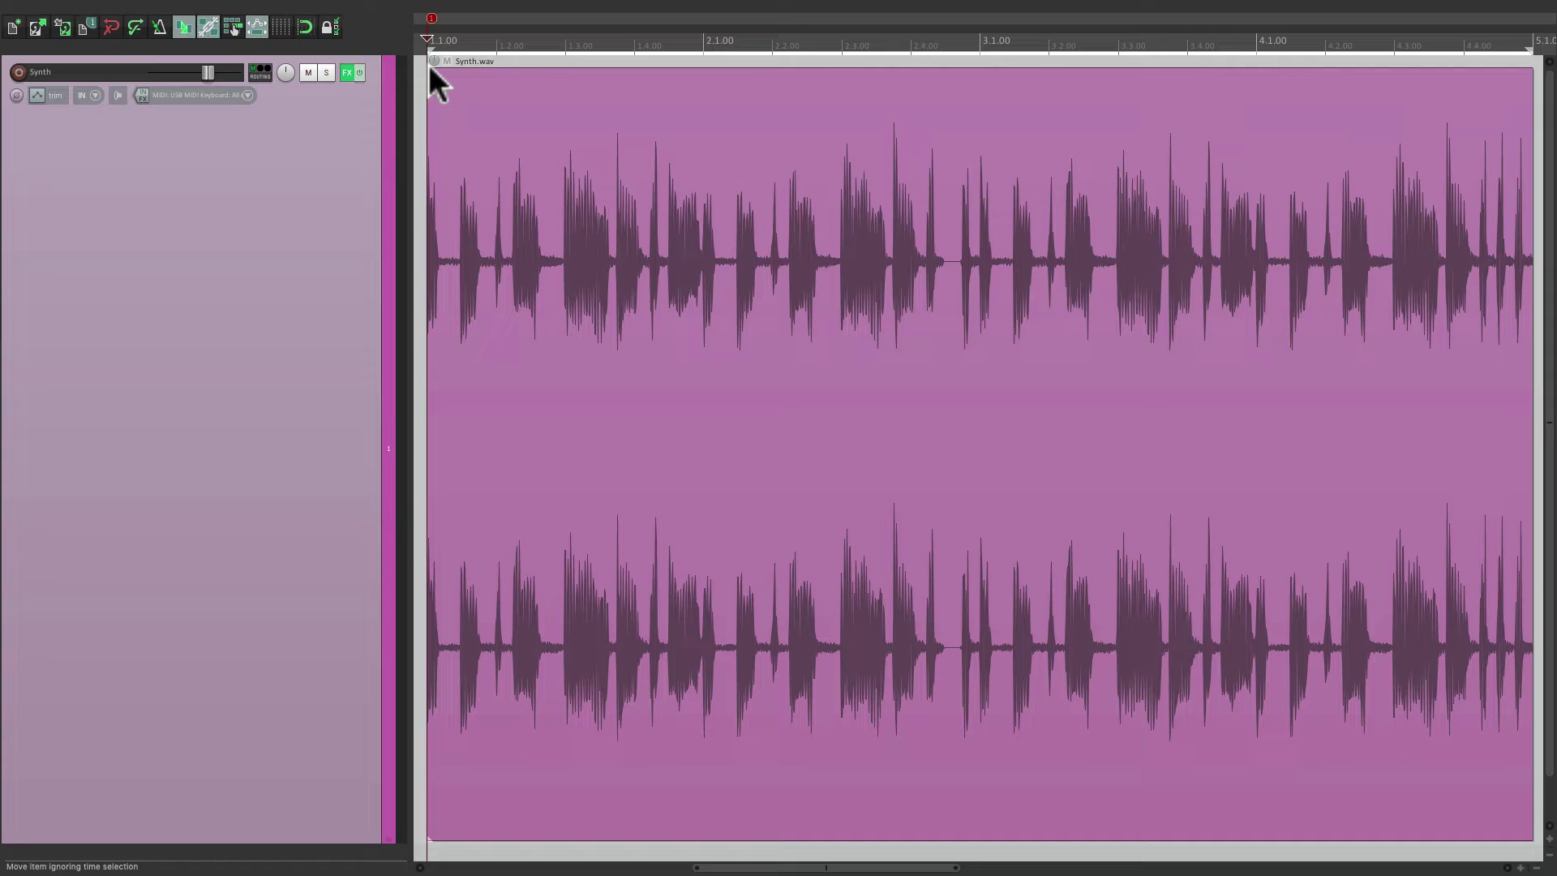
- Select the Synth.wav item and bring up its Take submenu of take envelope choices
left_click(645, 123)
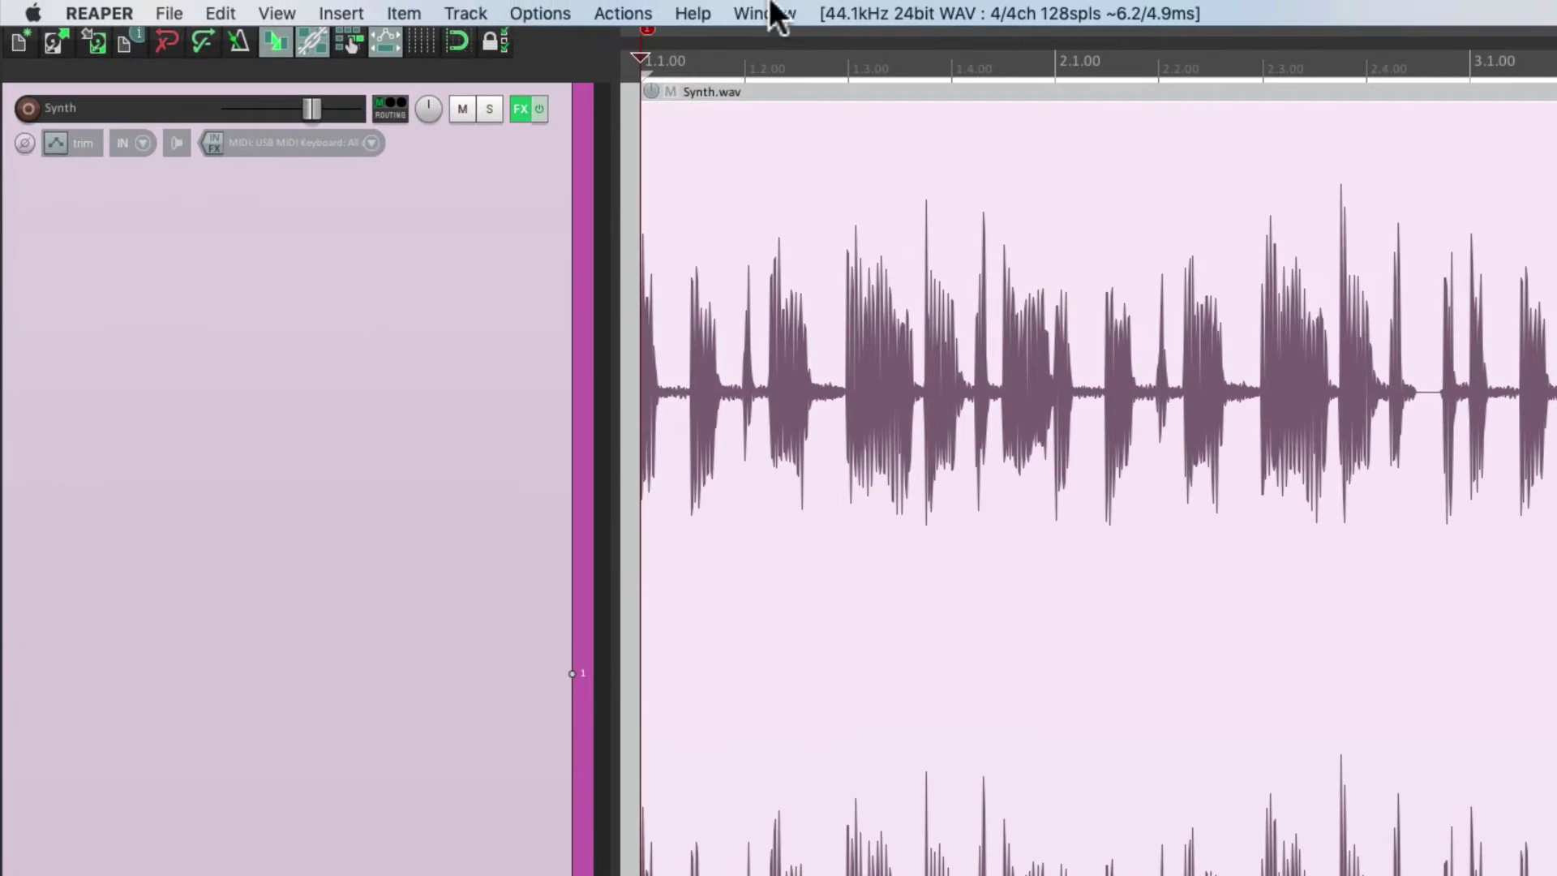
left_click(398, 13)
mouse_move(377, 364)
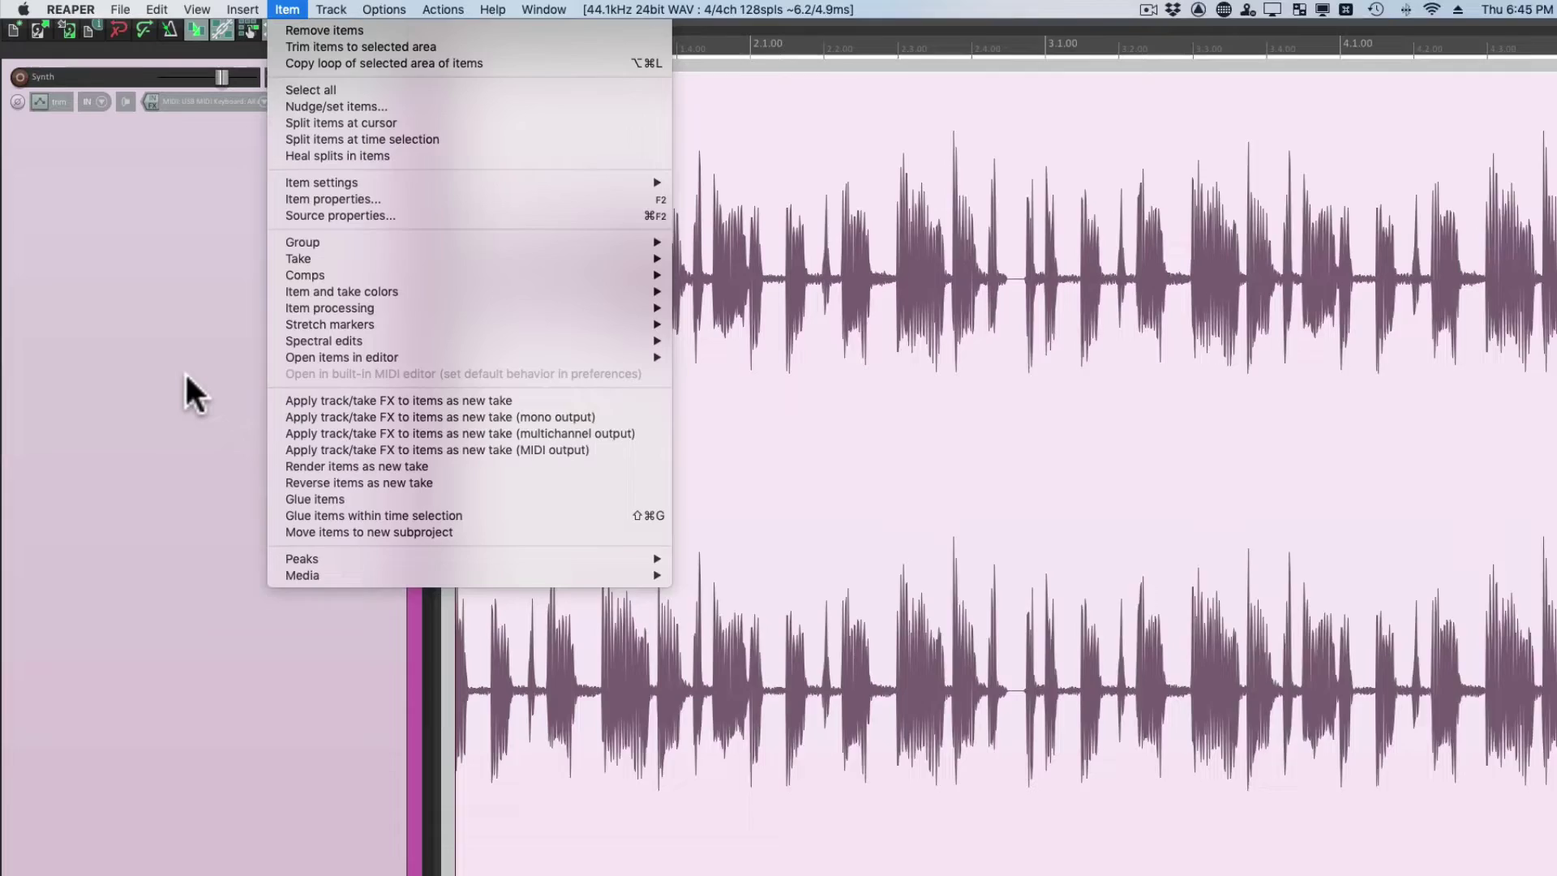
left_click(184, 389)
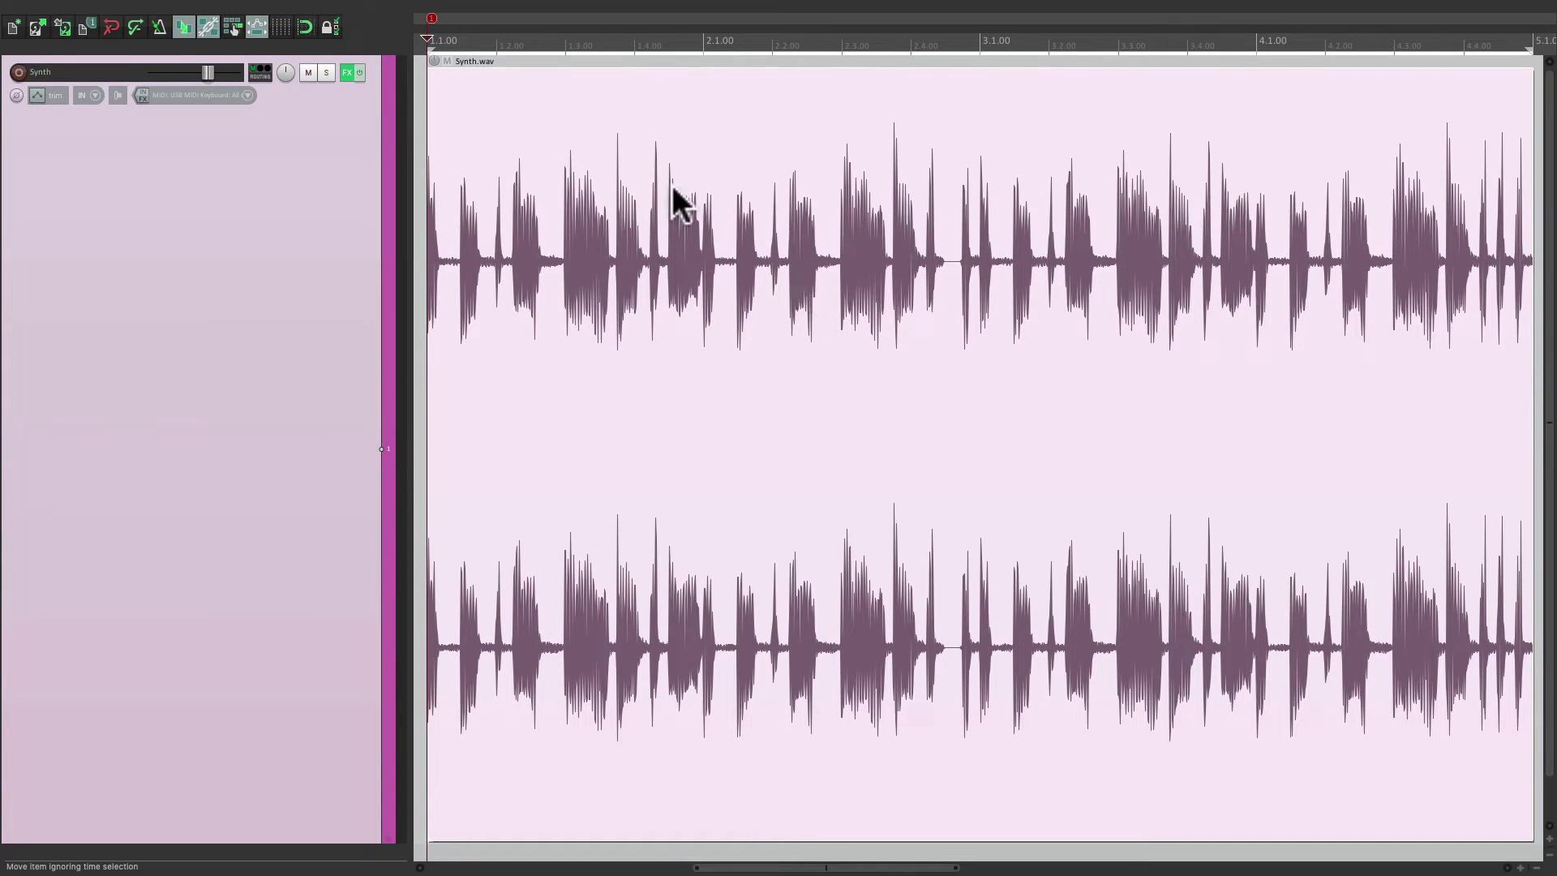
right_click(675, 192)
mouse_move(679, 264)
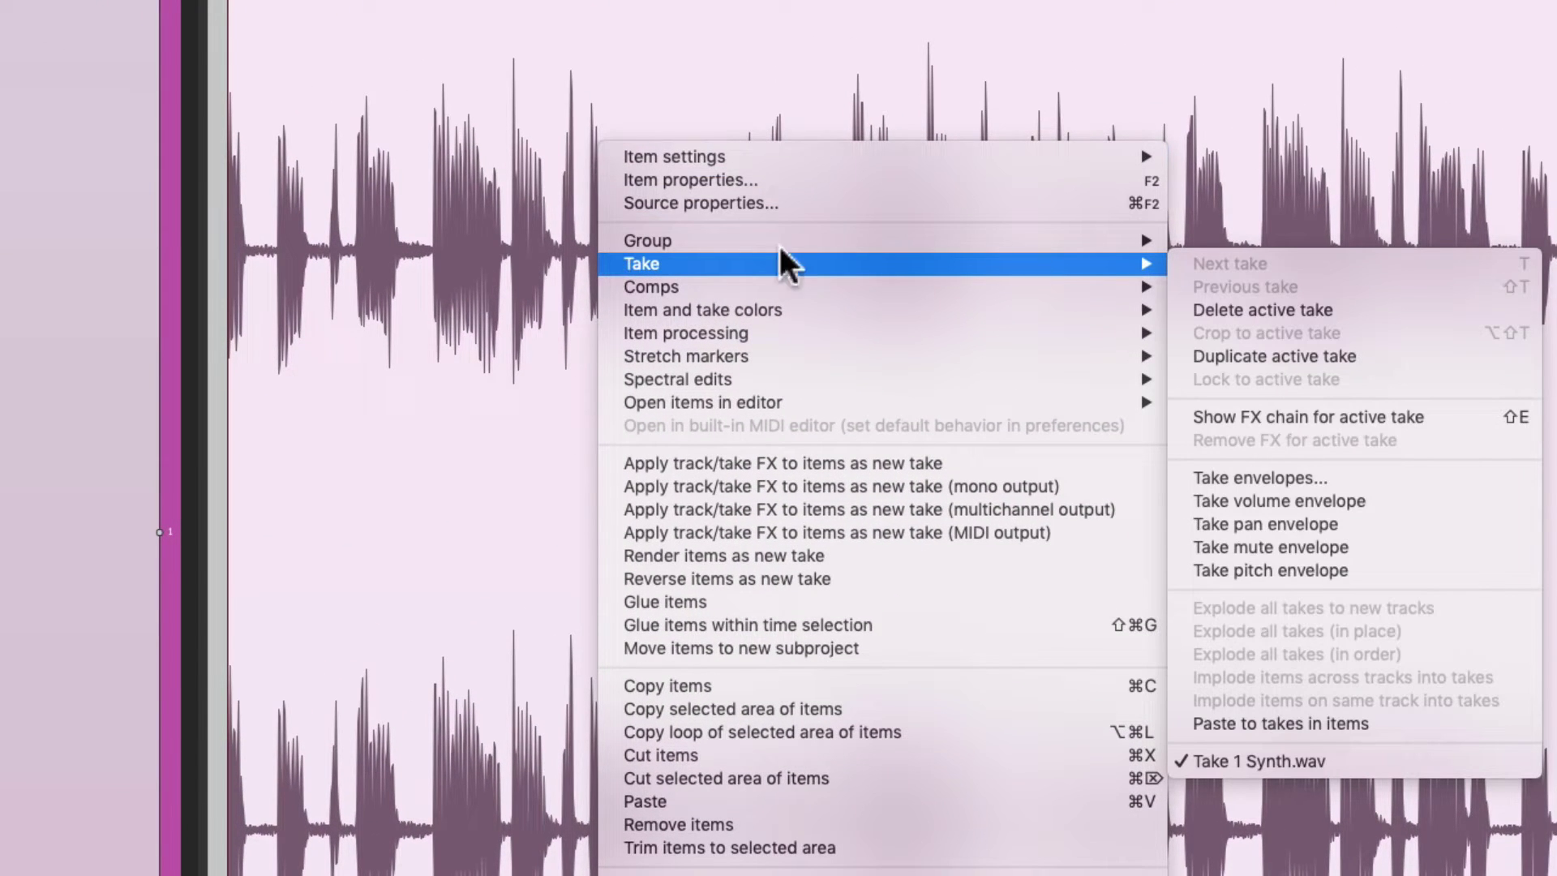
- Add a take pitch envelope, sketch a curve peaking near bar 2 and dipping near bar 3, then play it
left_click(1501, 567)
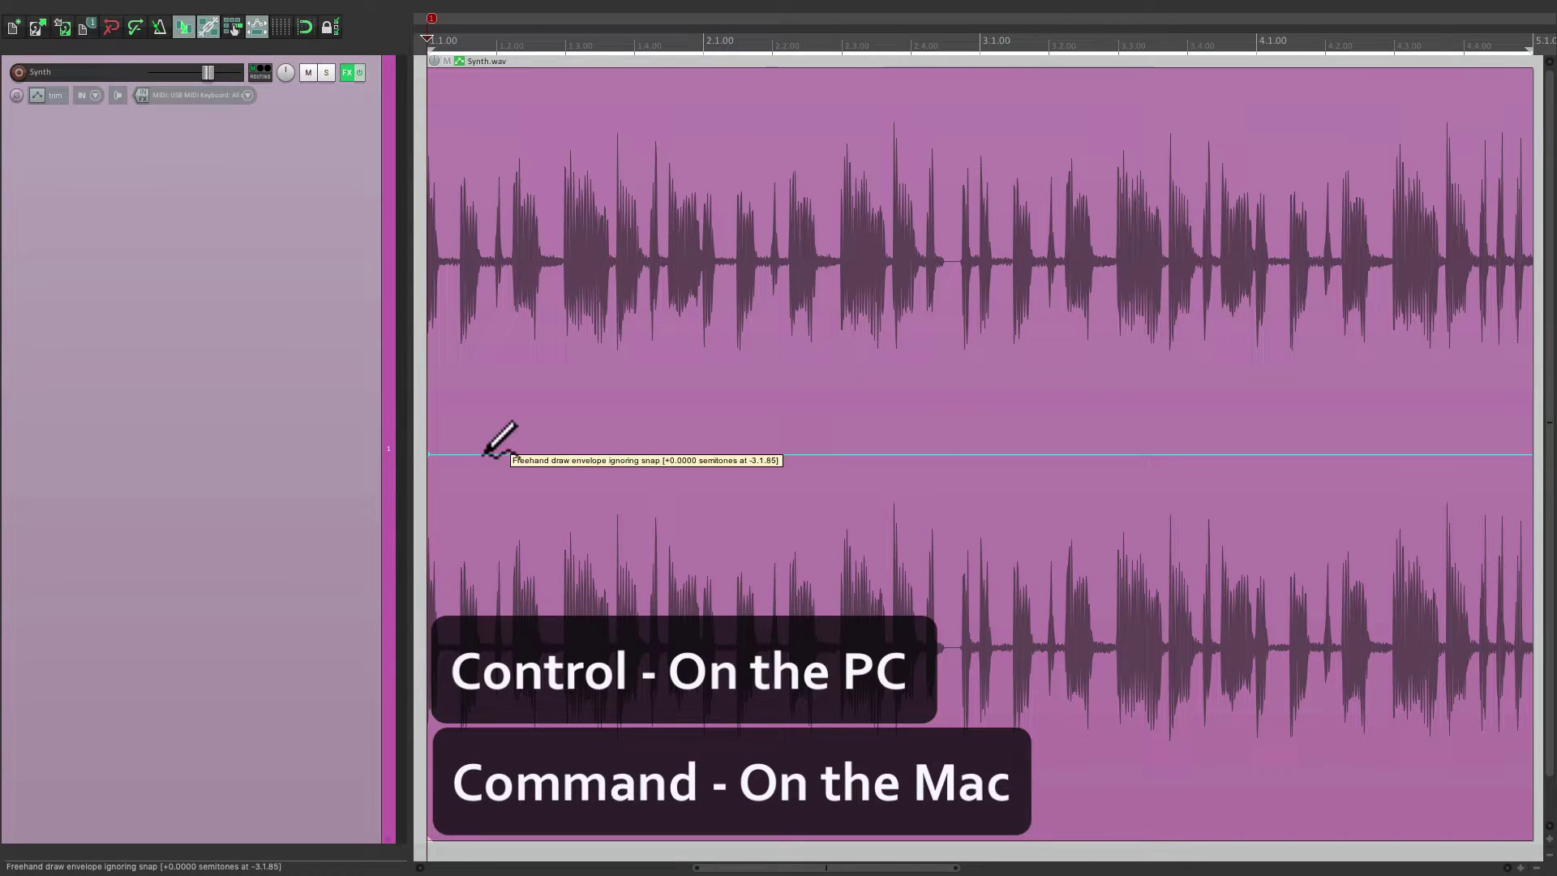
mouse_move(484, 455)
left_mouse_down()
mouse_move(761, 125)
mouse_move(907, 224)
mouse_move(958, 530)
mouse_move(1105, 740)
mouse_move(1262, 598)
mouse_move(1302, 432)
mouse_move(1346, 413)
left_mouse_up()
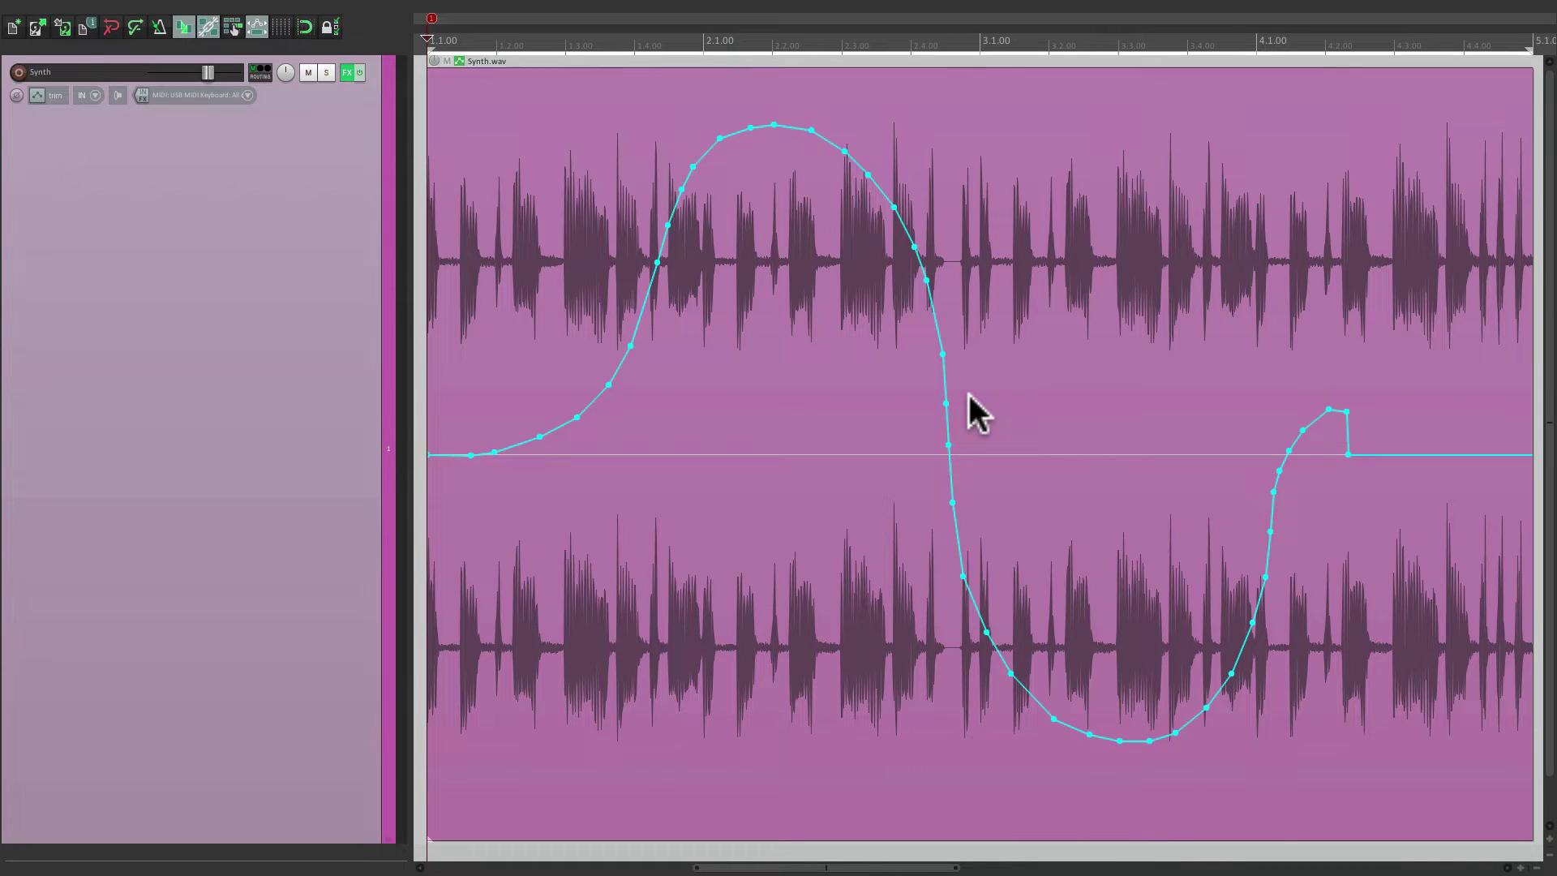
key("space")
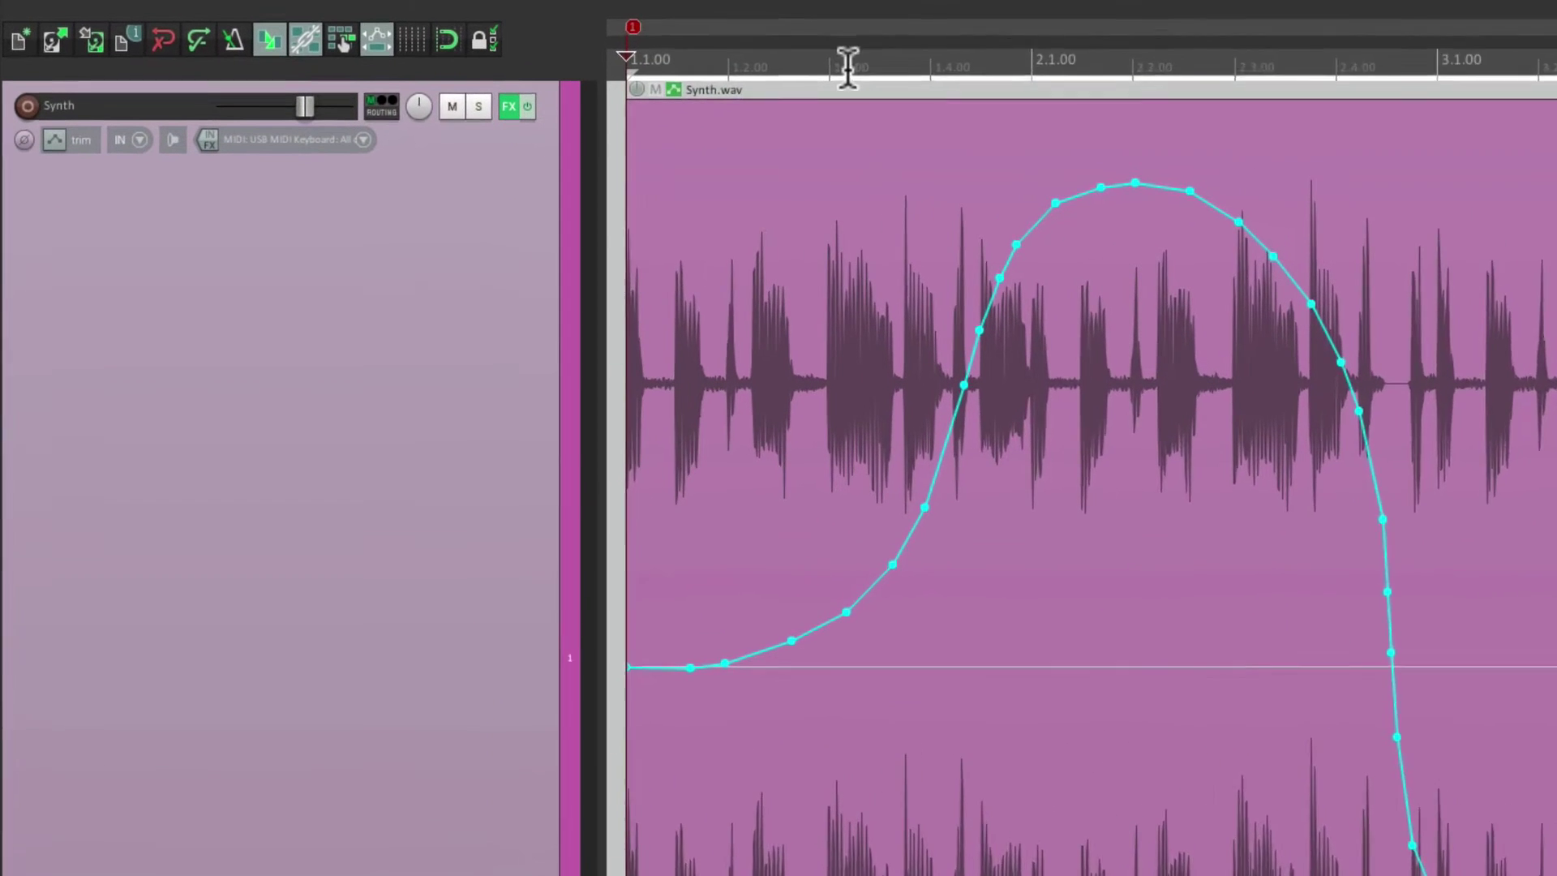
- In Preferences > Envelope Display, change the per-take pitch envelope range from 3 to 12 semitones
mouse_move(766, 9)
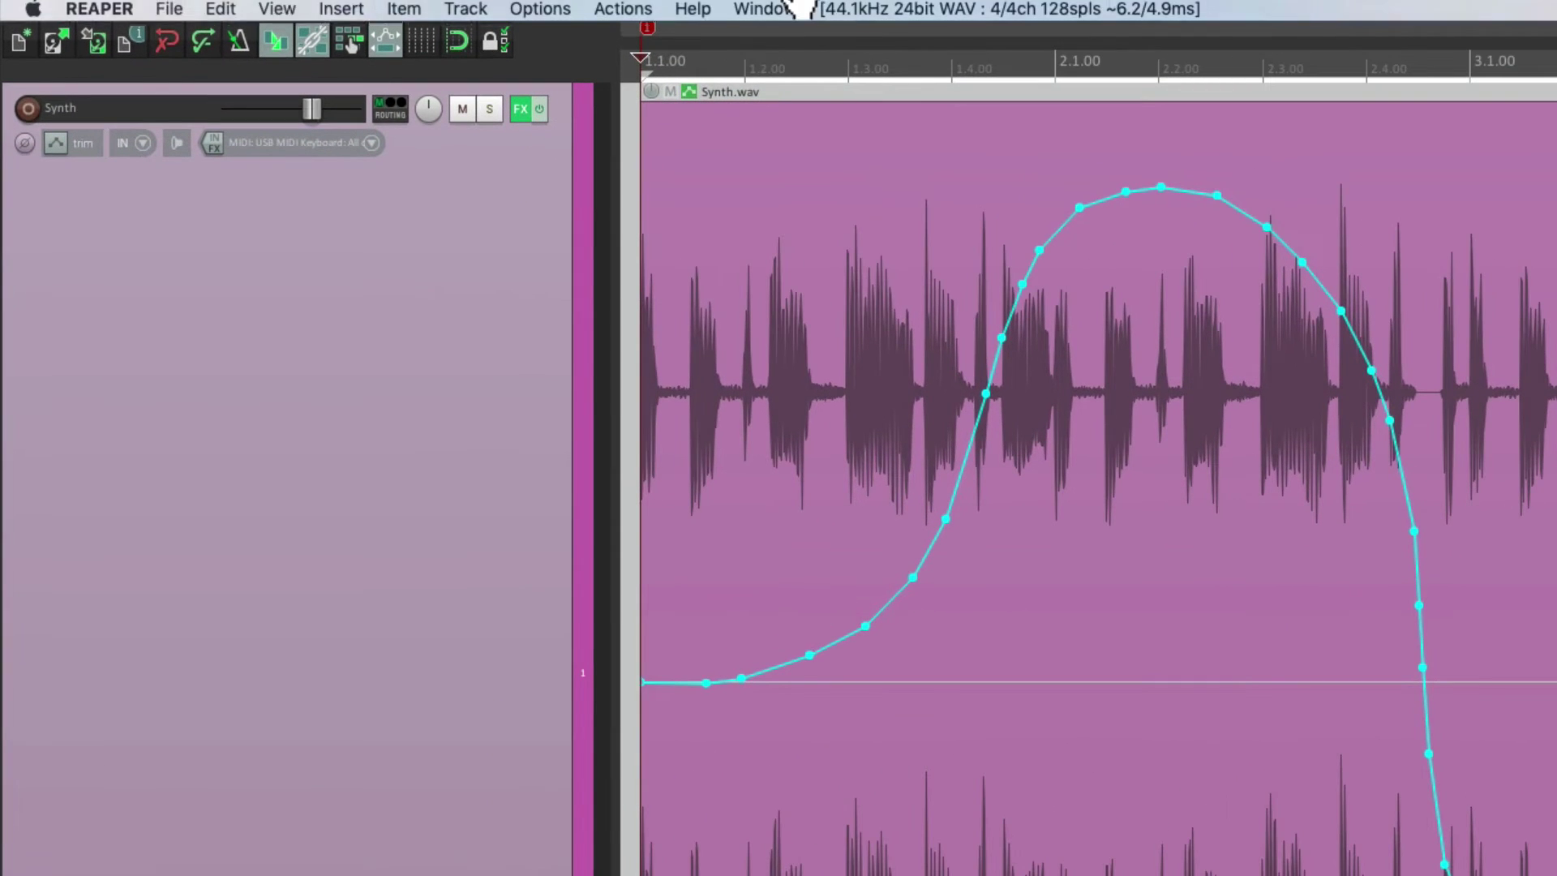
left_click(538, 13)
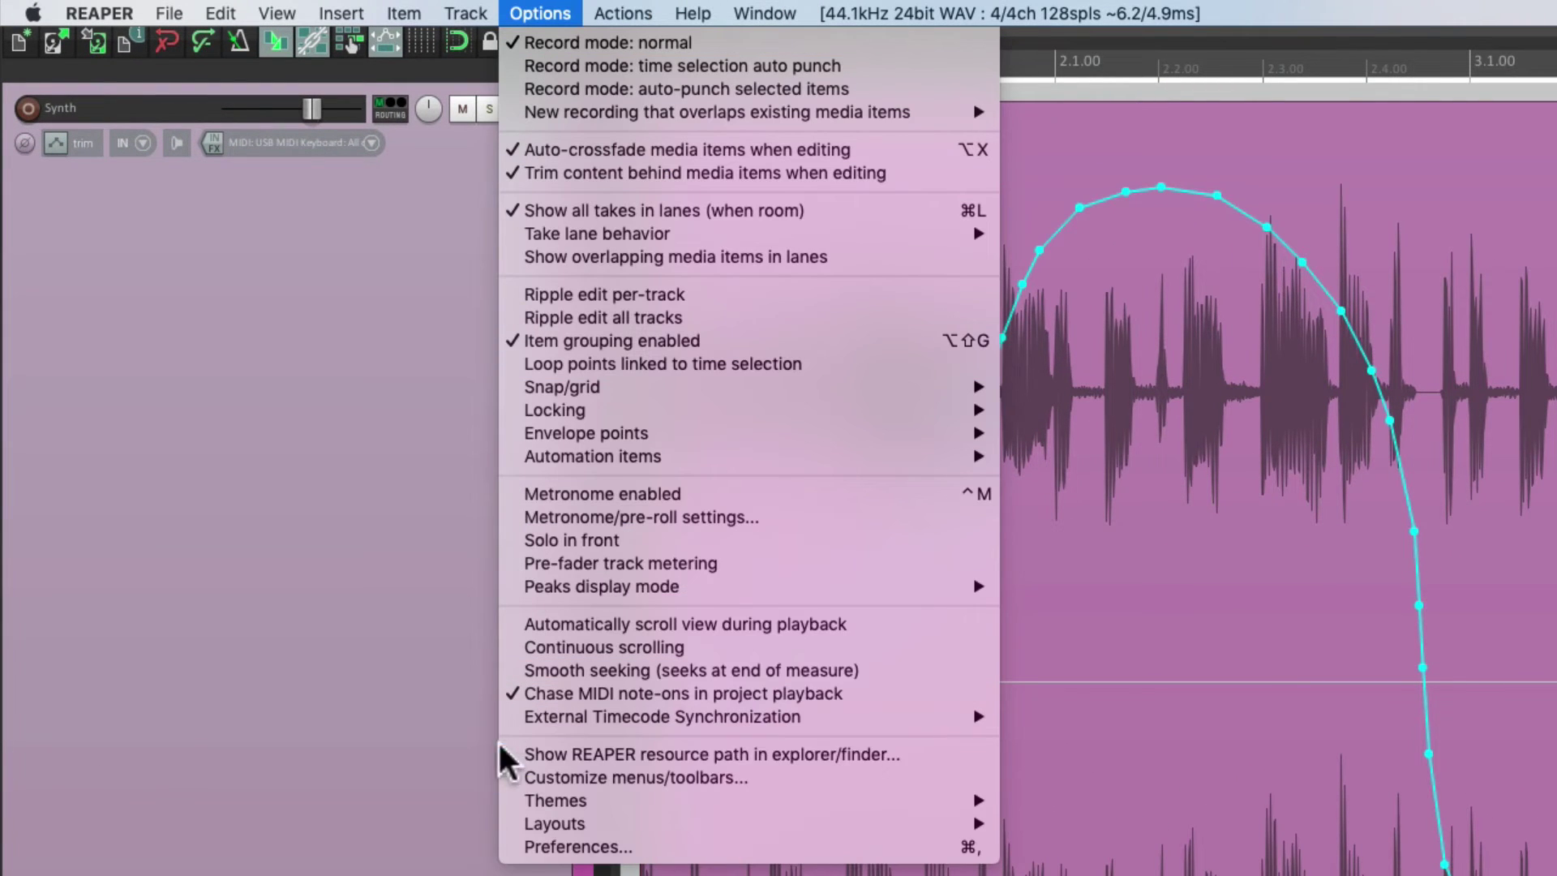
left_click(504, 848)
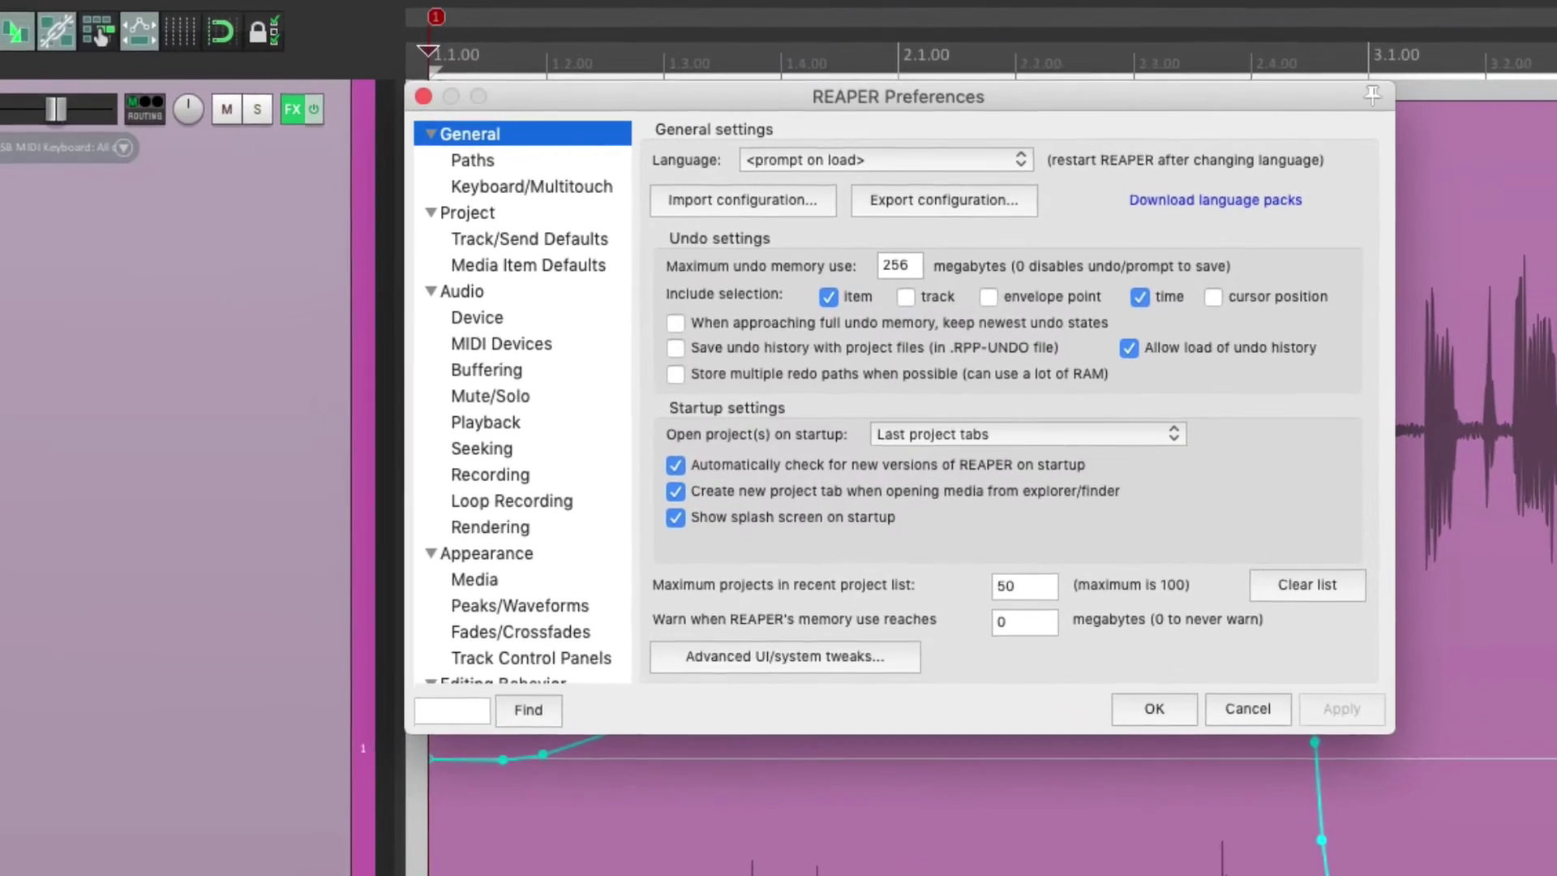
scroll(470, 340, "down", 8)
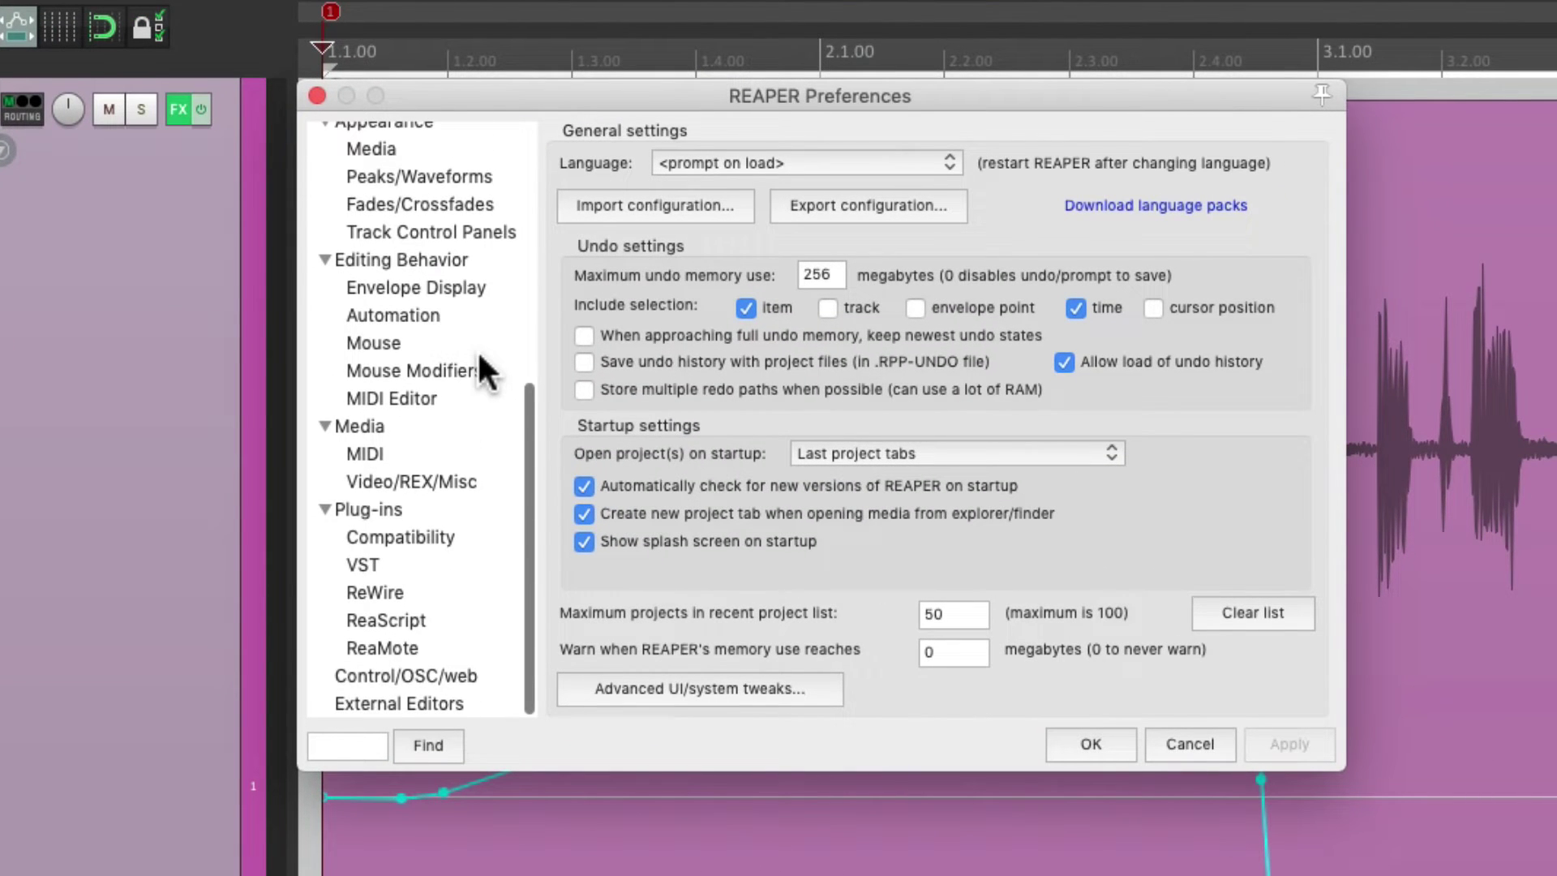
left_click(476, 284)
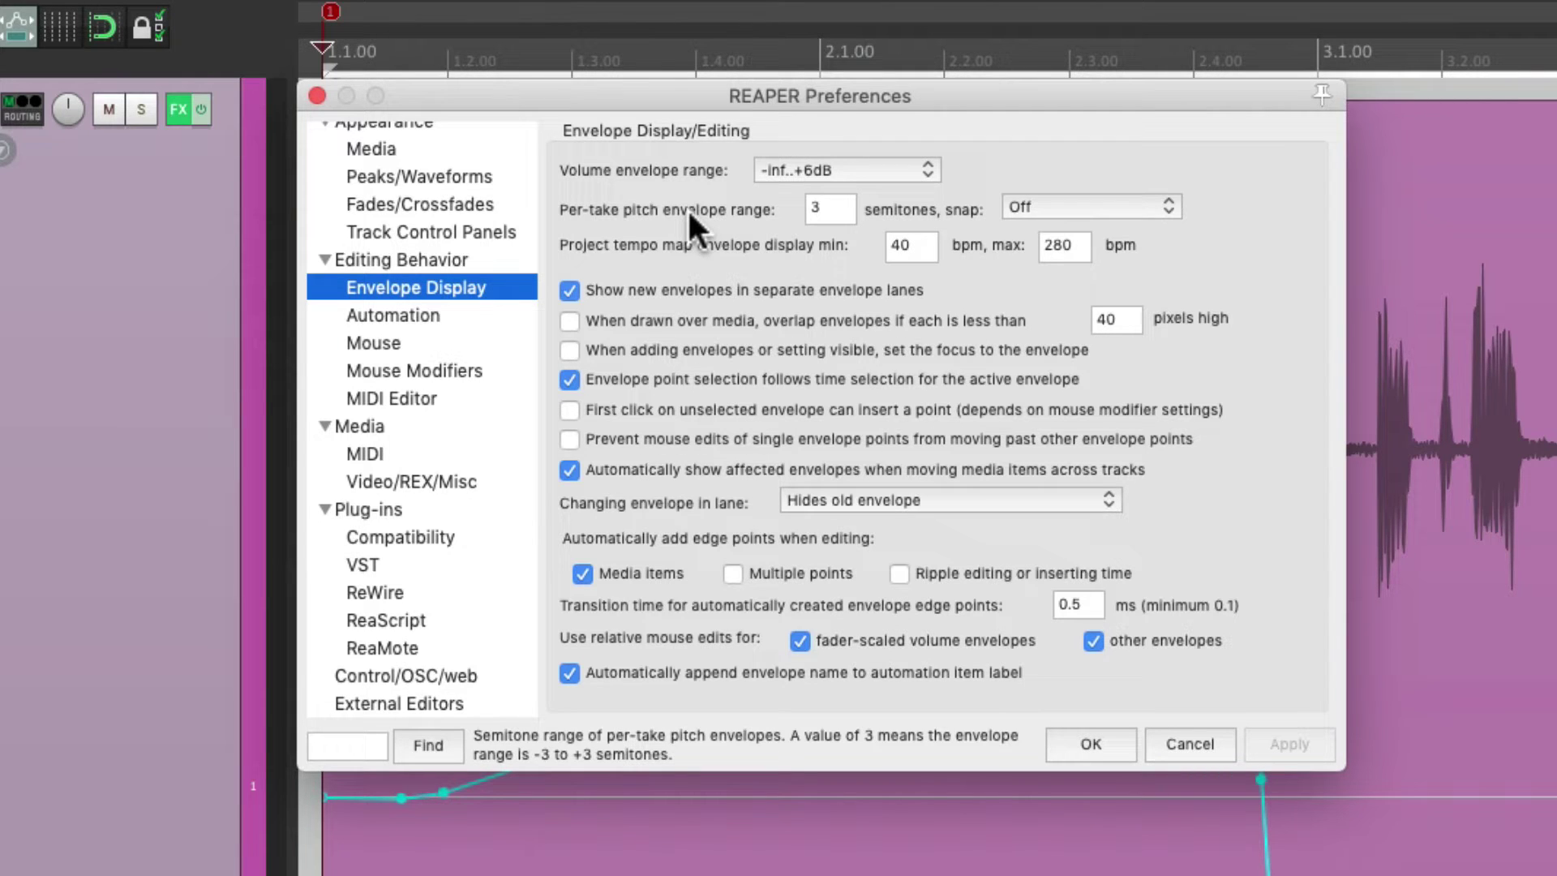
double_click(837, 208)
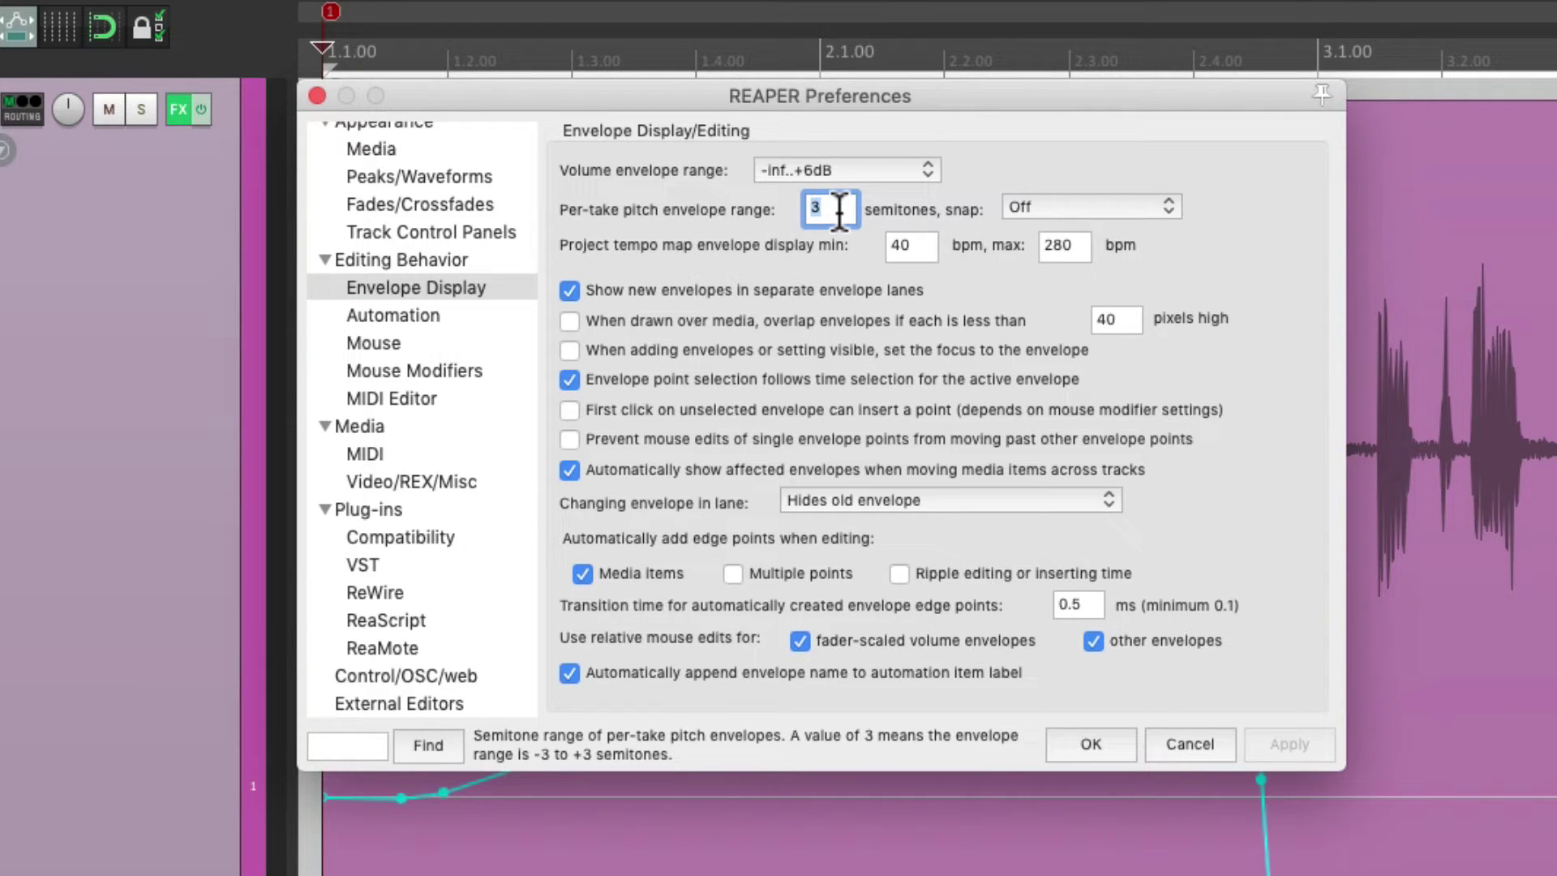
type("12")
key("Return")
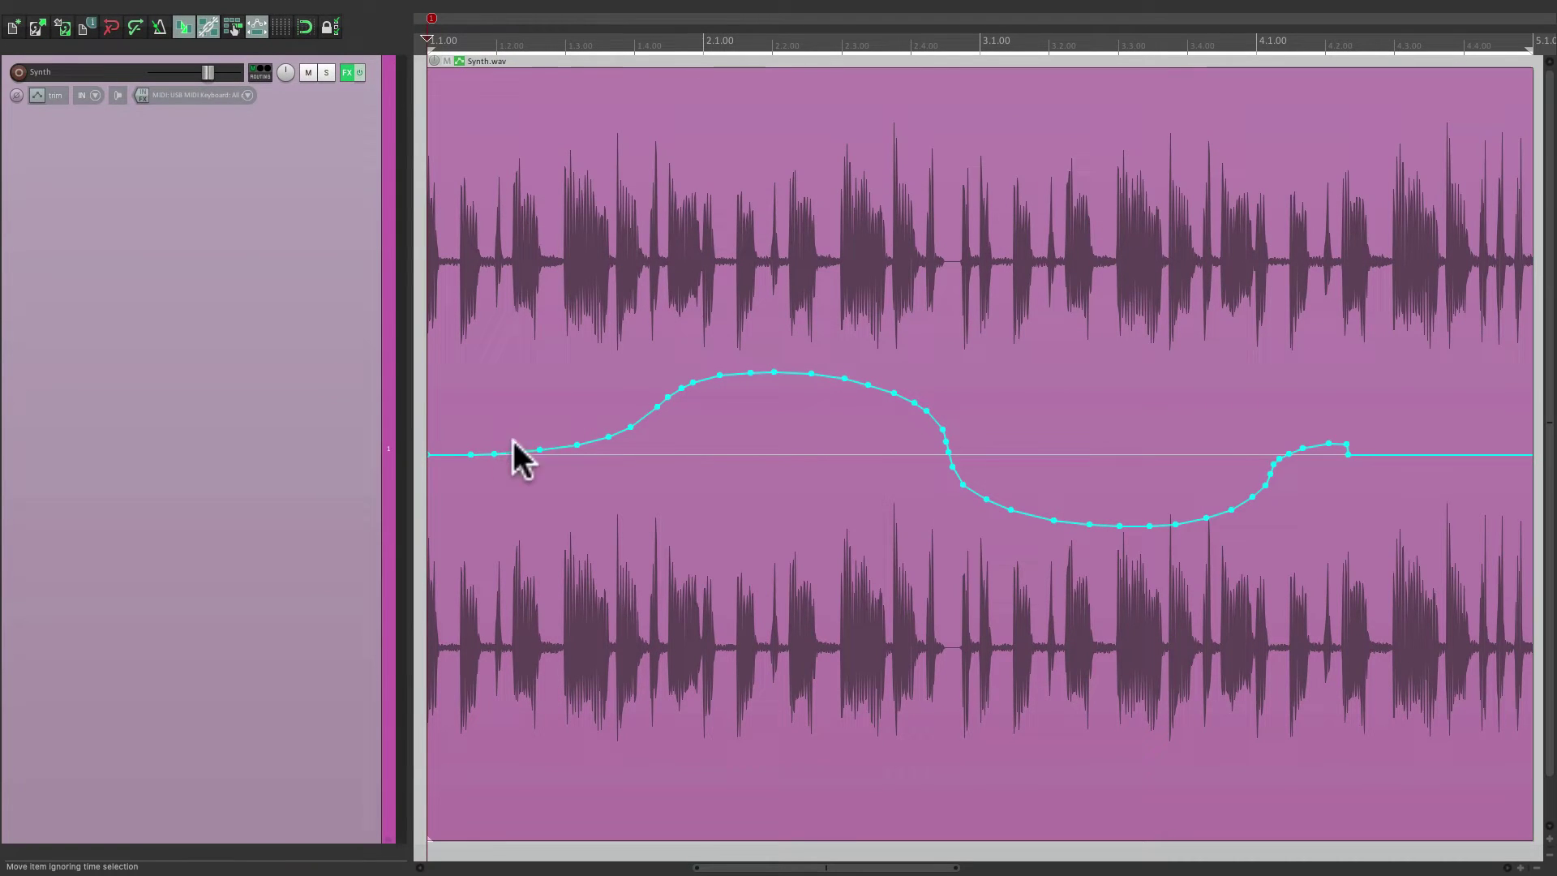
- Redraw a high-arc-then-dip pitch curve, audition it, then delete all its envelope points
mouse_move(483, 441)
left_mouse_down()
mouse_move(588, 190)
mouse_move(737, 129)
mouse_move(921, 437)
mouse_move(980, 659)
mouse_move(1148, 656)
mouse_move(1378, 429)
left_mouse_up()
key("space")
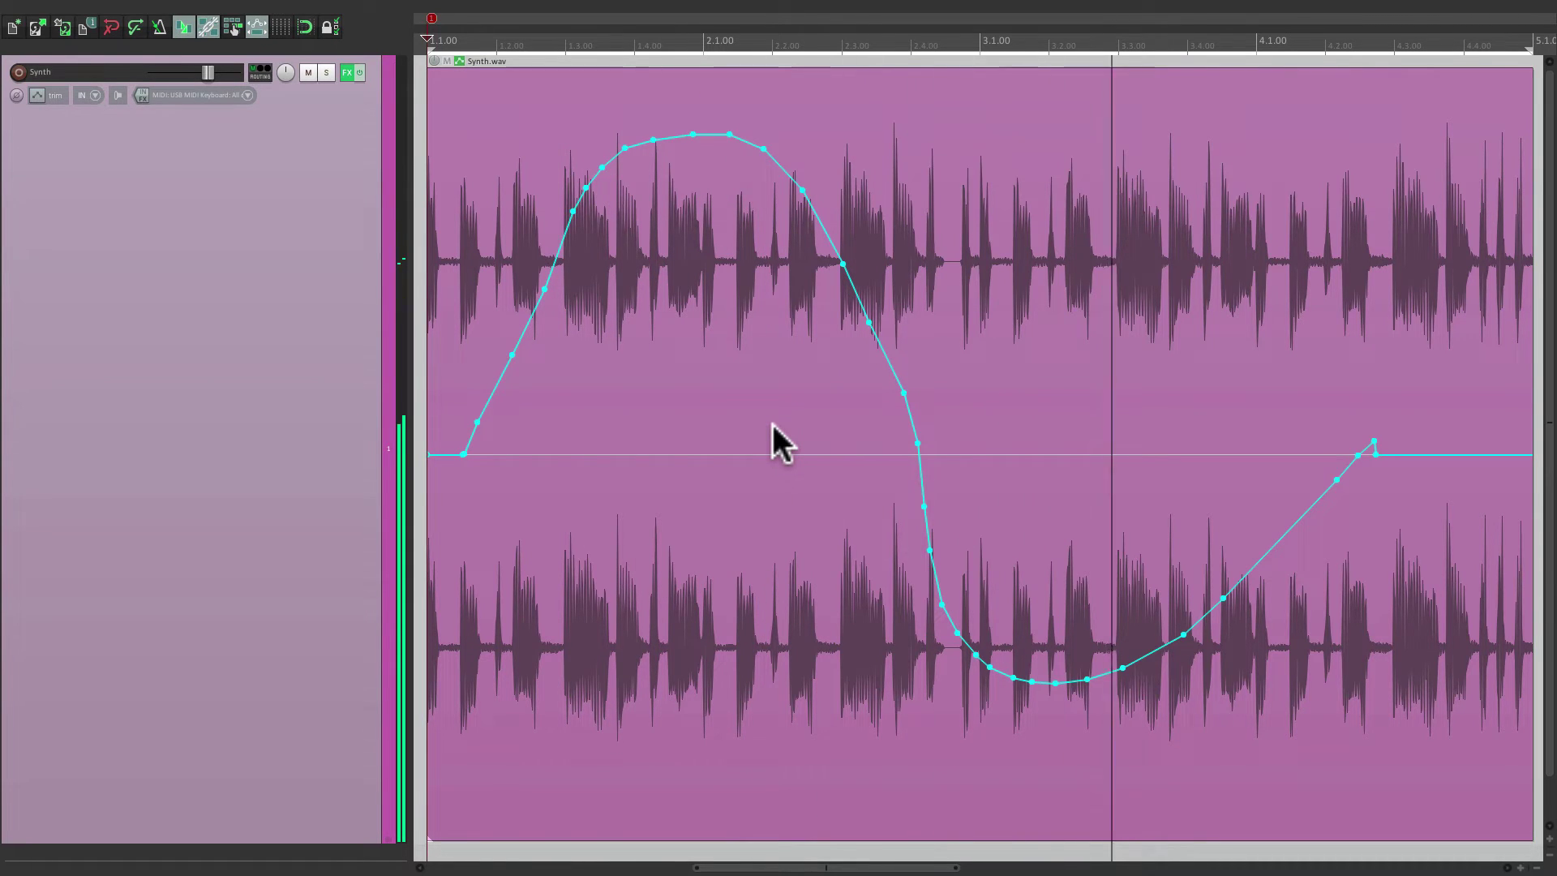
key("space")
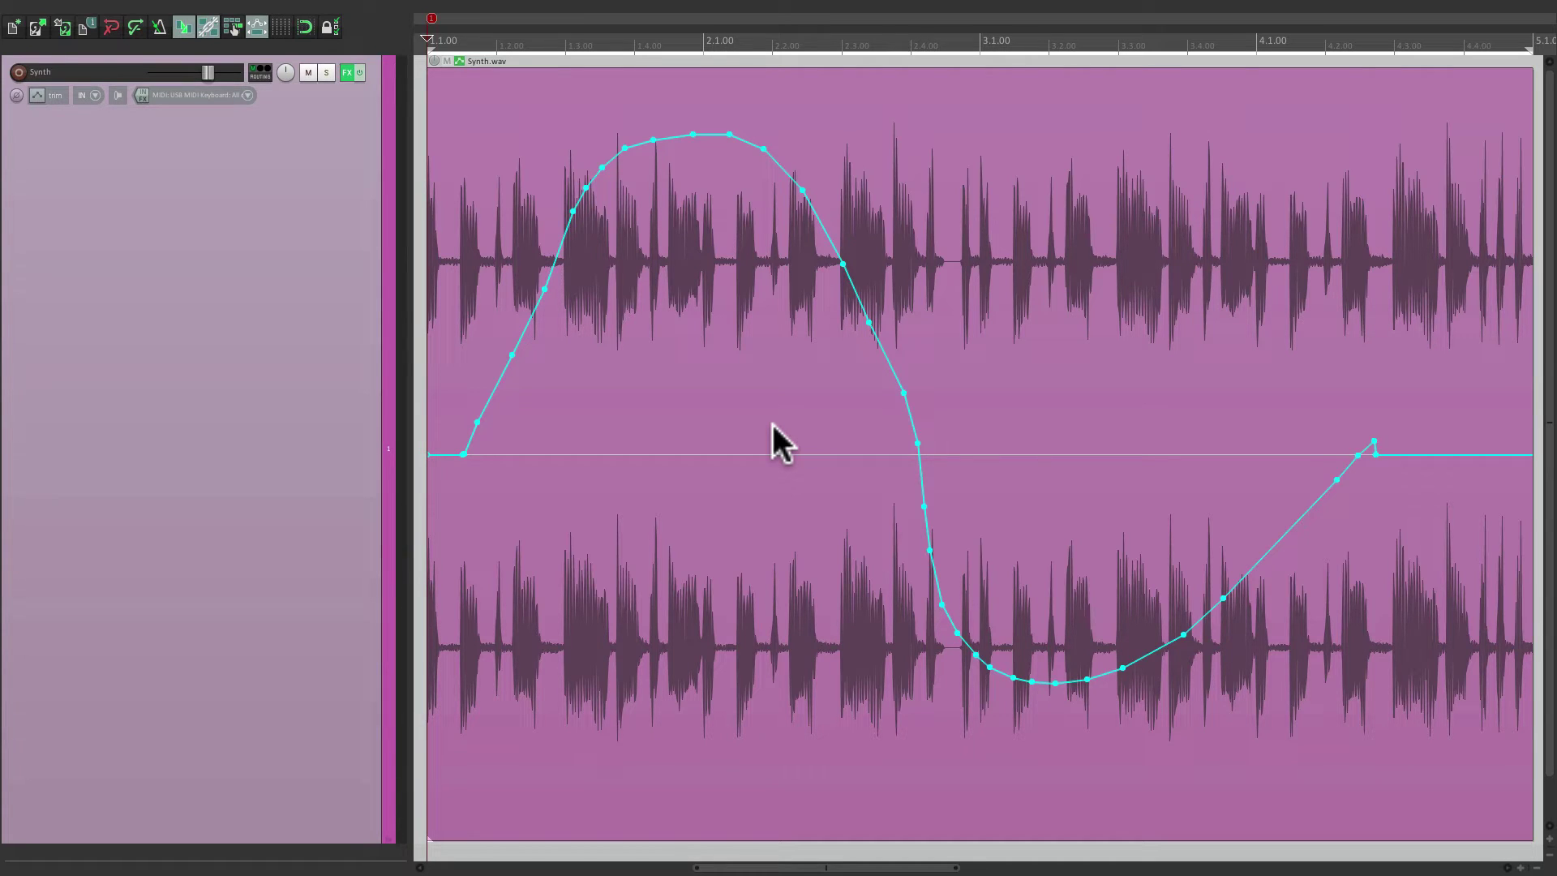
key("ctrl+a")
key("Delete")
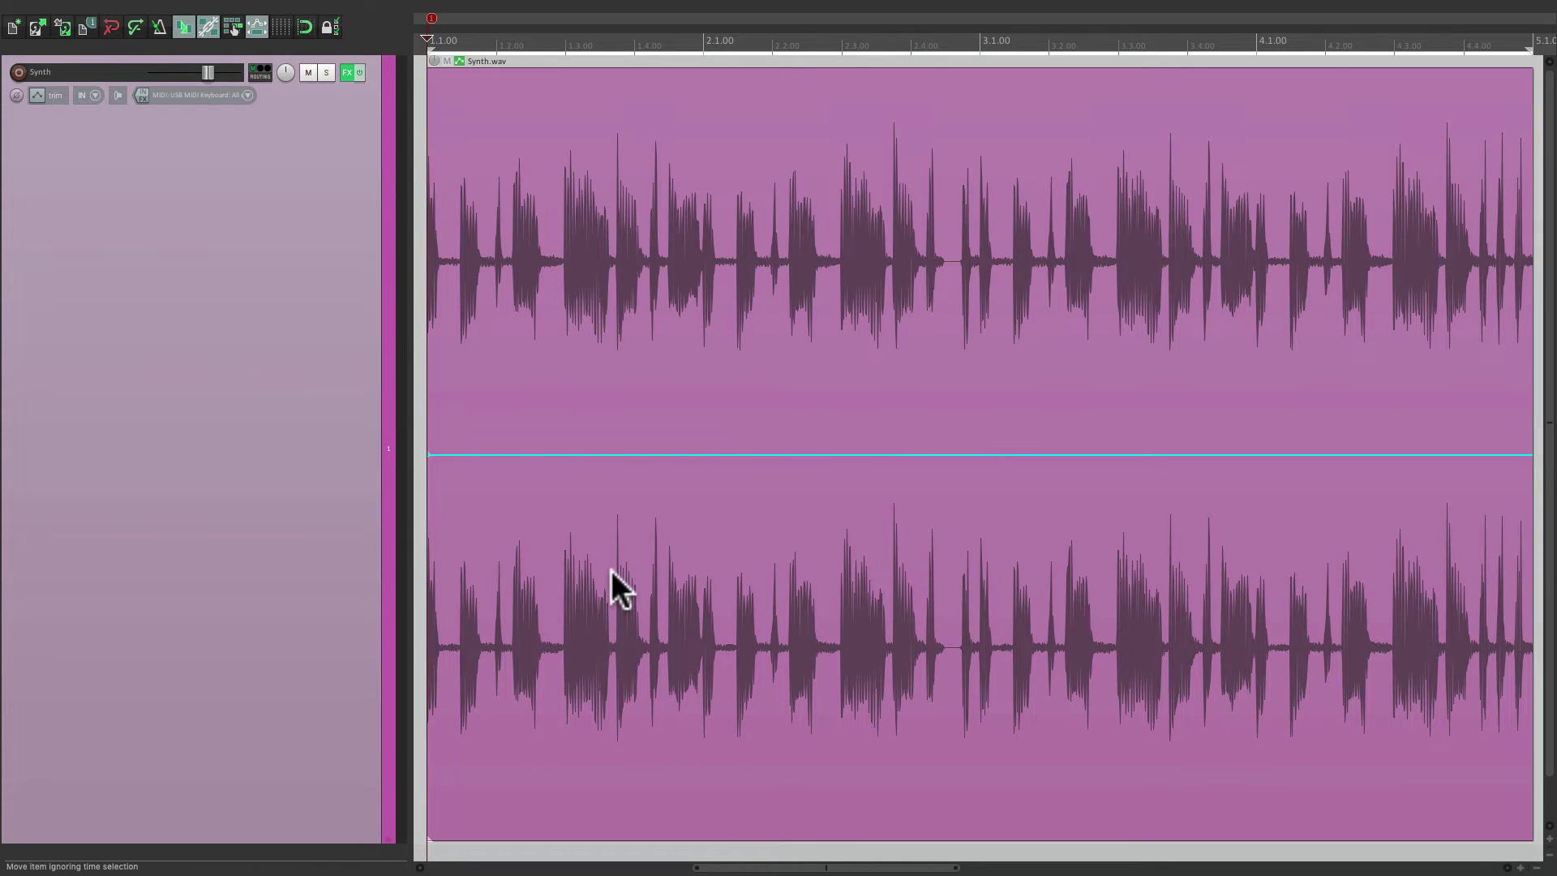
- Zoom in, audition the section and drag the drawn pitch point upward
scroll(611, 571, "up", 5)
scroll(731, 572, "up", 2)
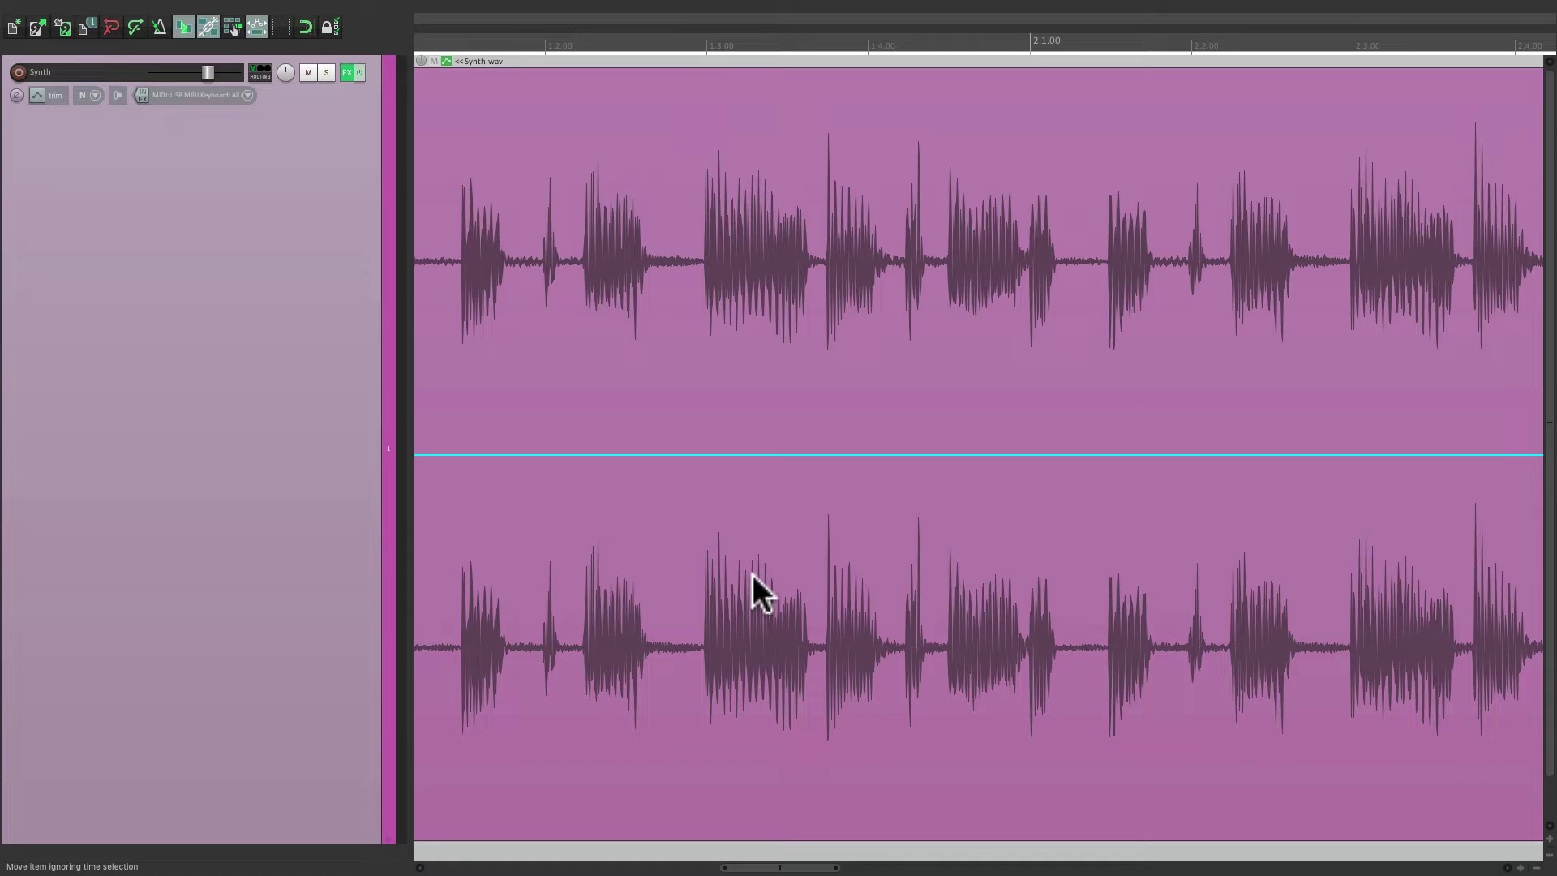
key("space")
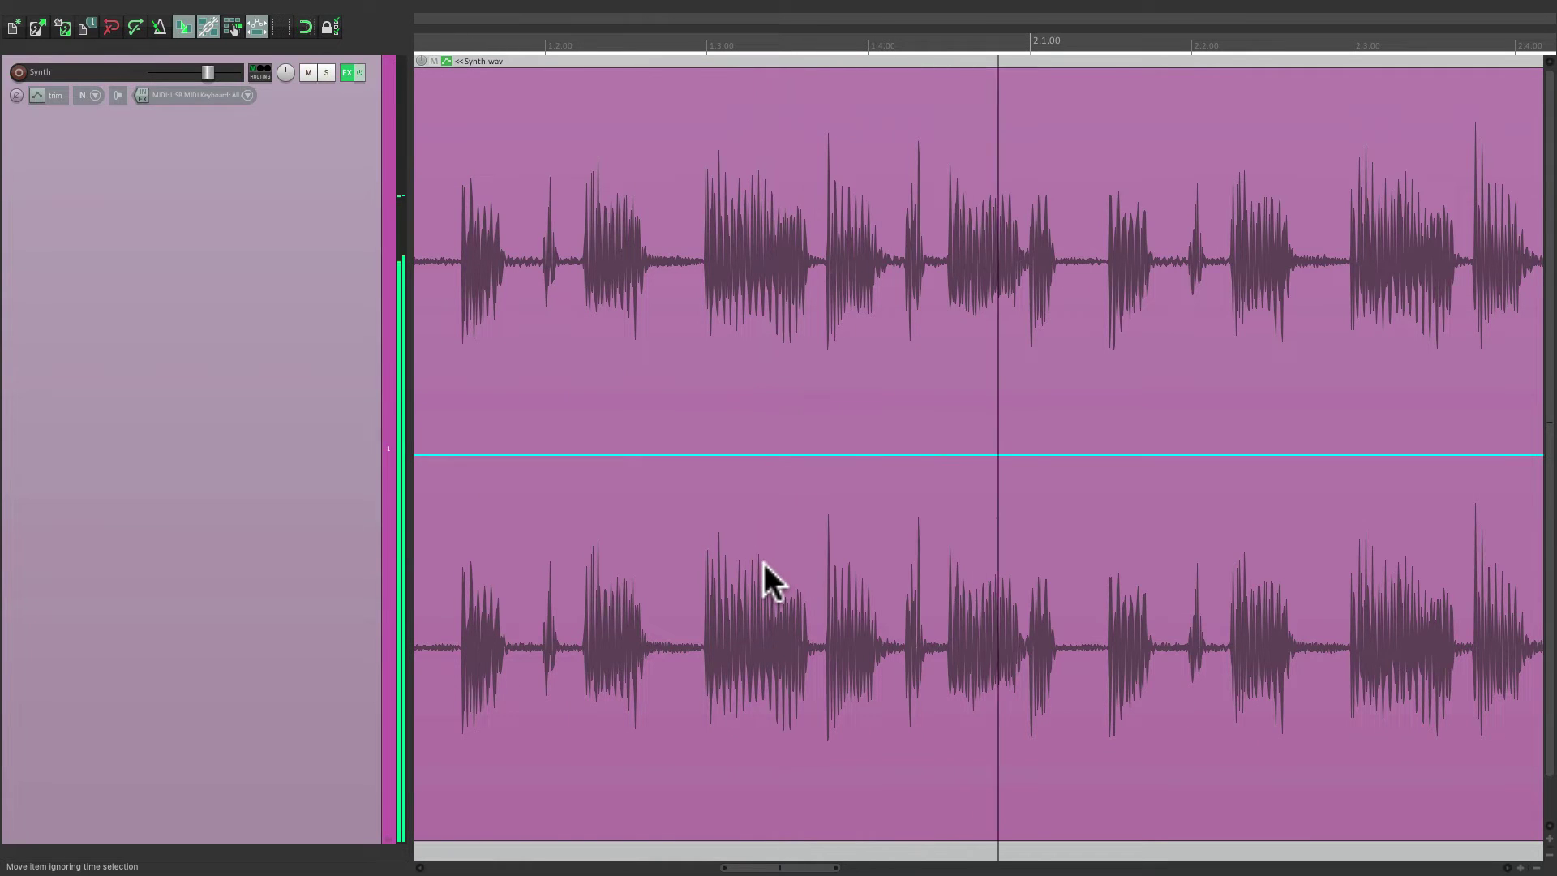
key("space")
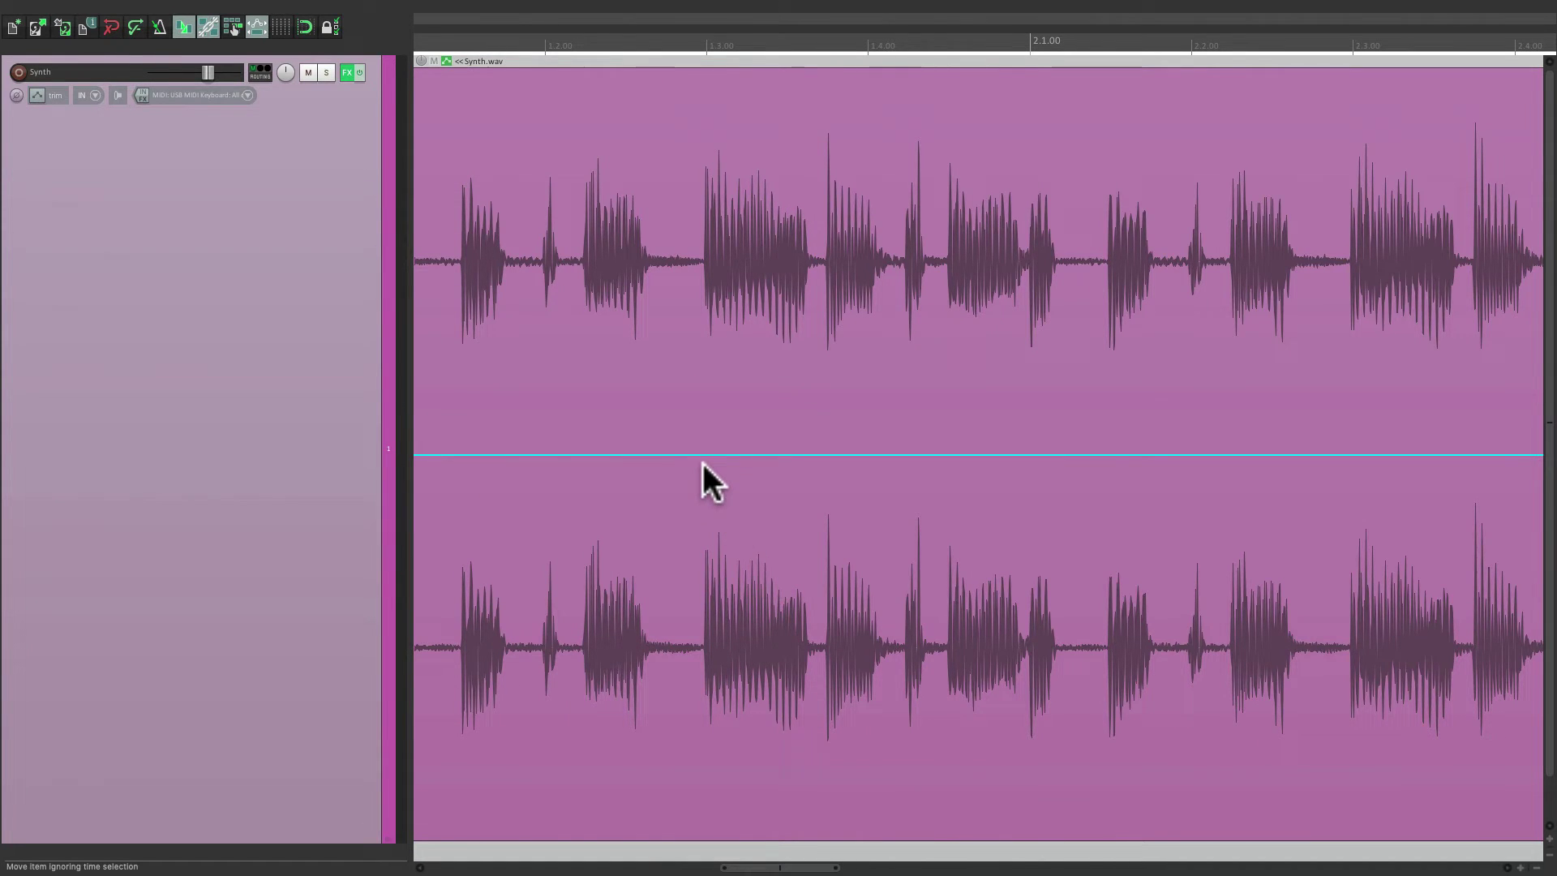
scroll(694, 460, "up", 3)
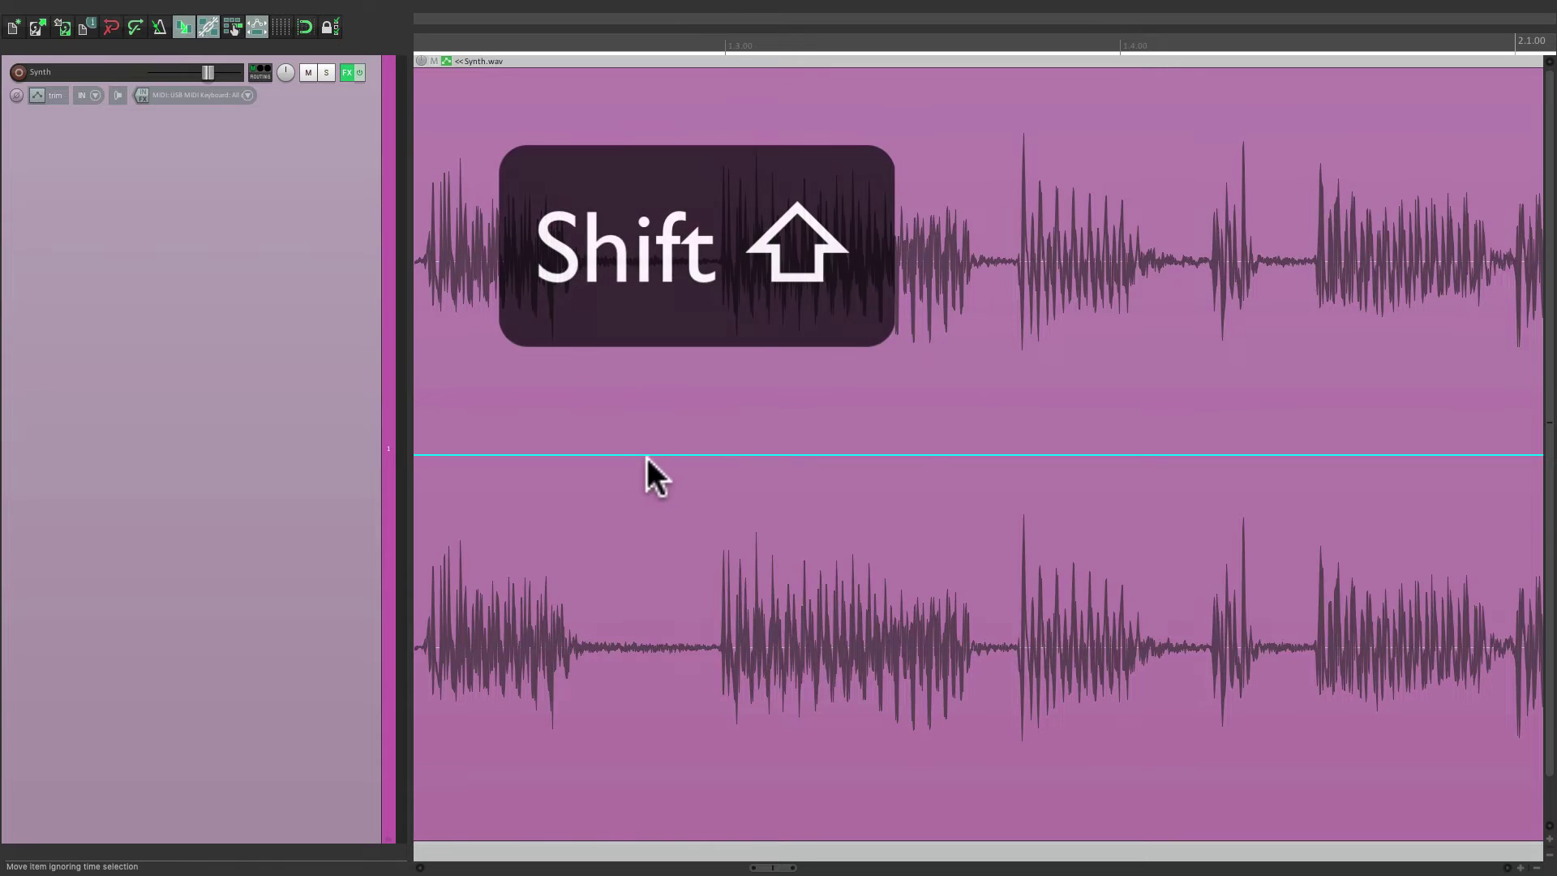
left_click(633, 455, "shift")
left_click_drag(633, 455, 694, 314)
- Set the raised pitch envelope point's value to +3 semitones
right_click(687, 290)
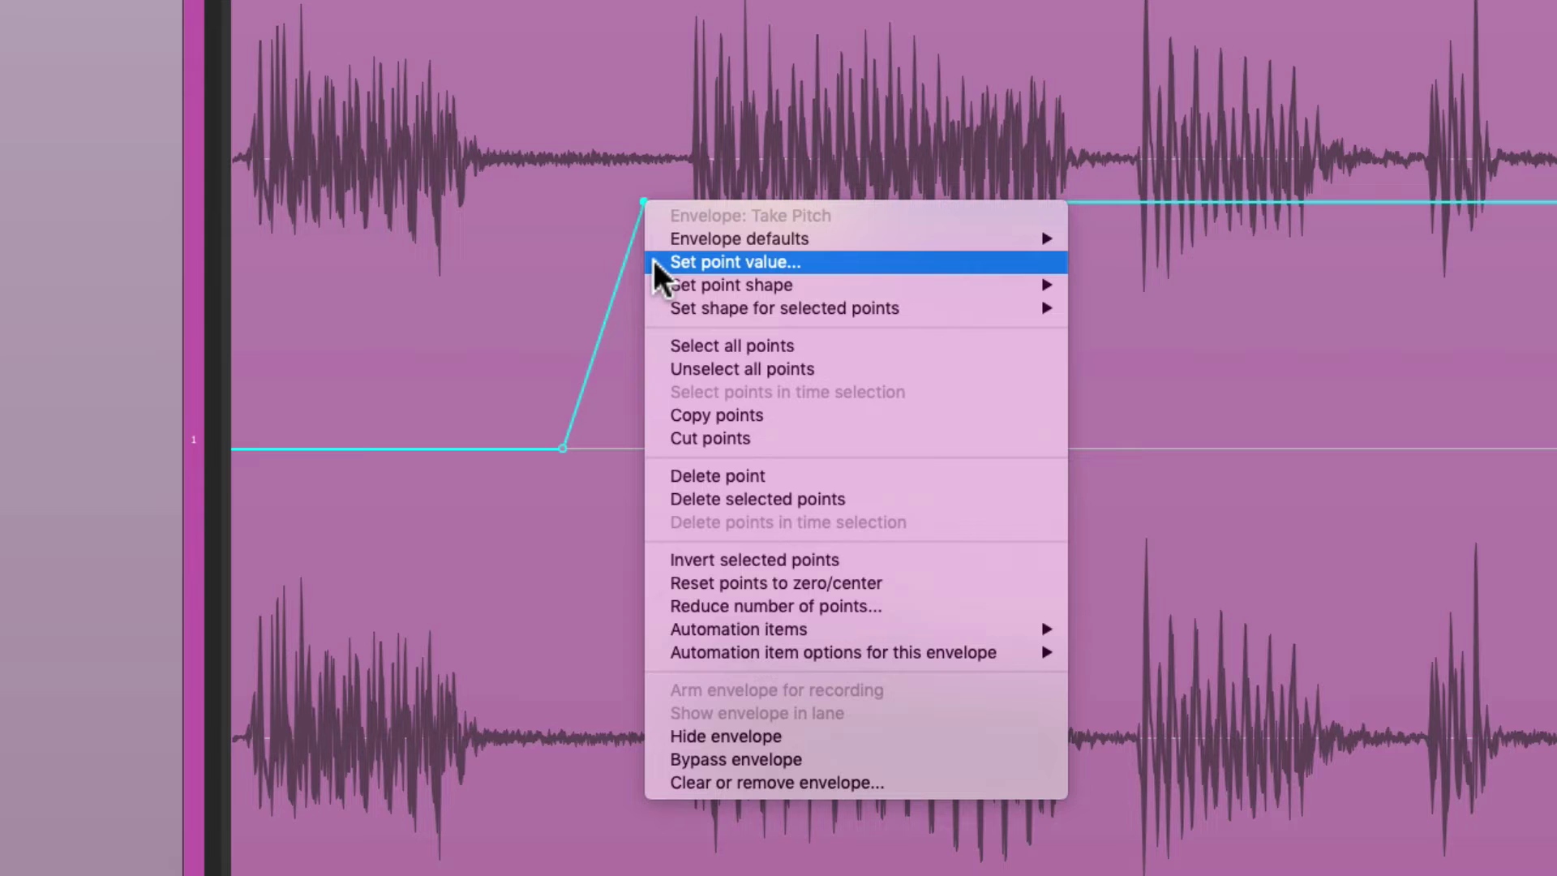
left_click(580, 254)
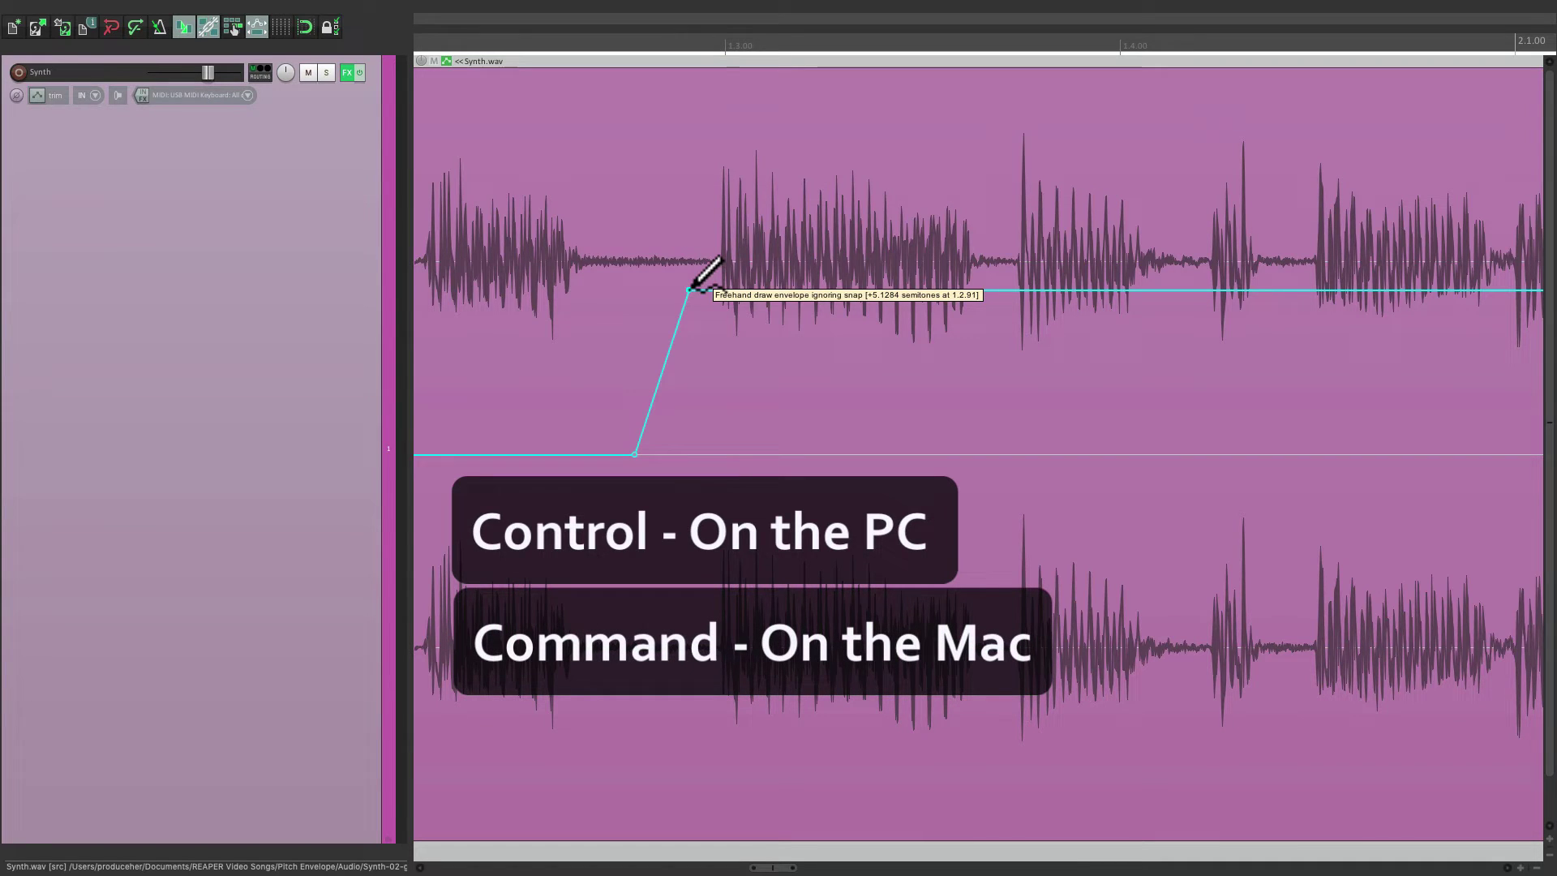
double_click(689, 290)
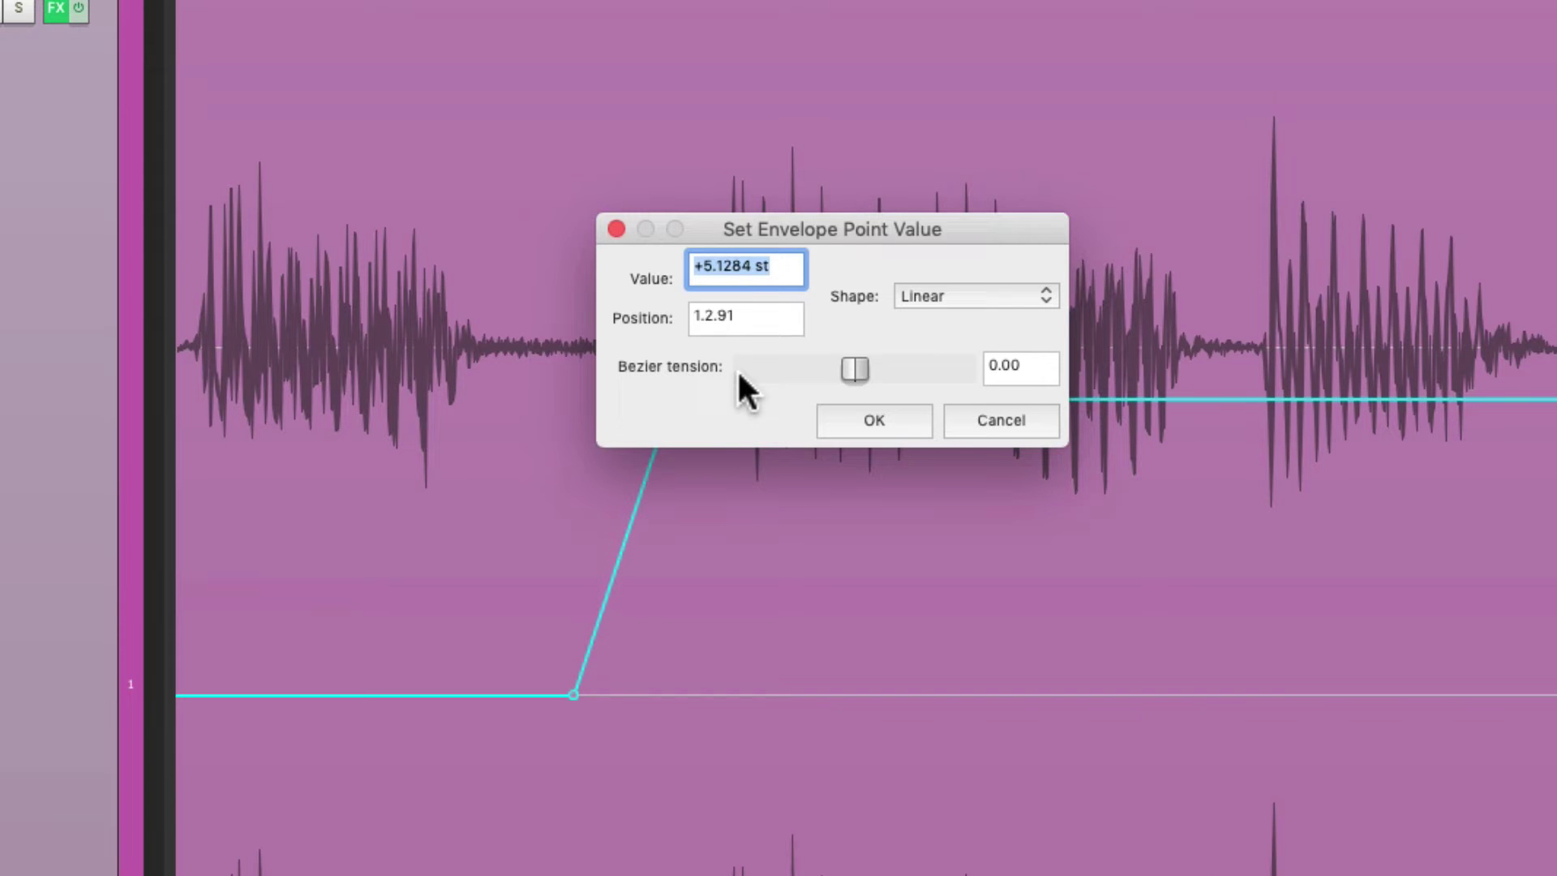
type("+3")
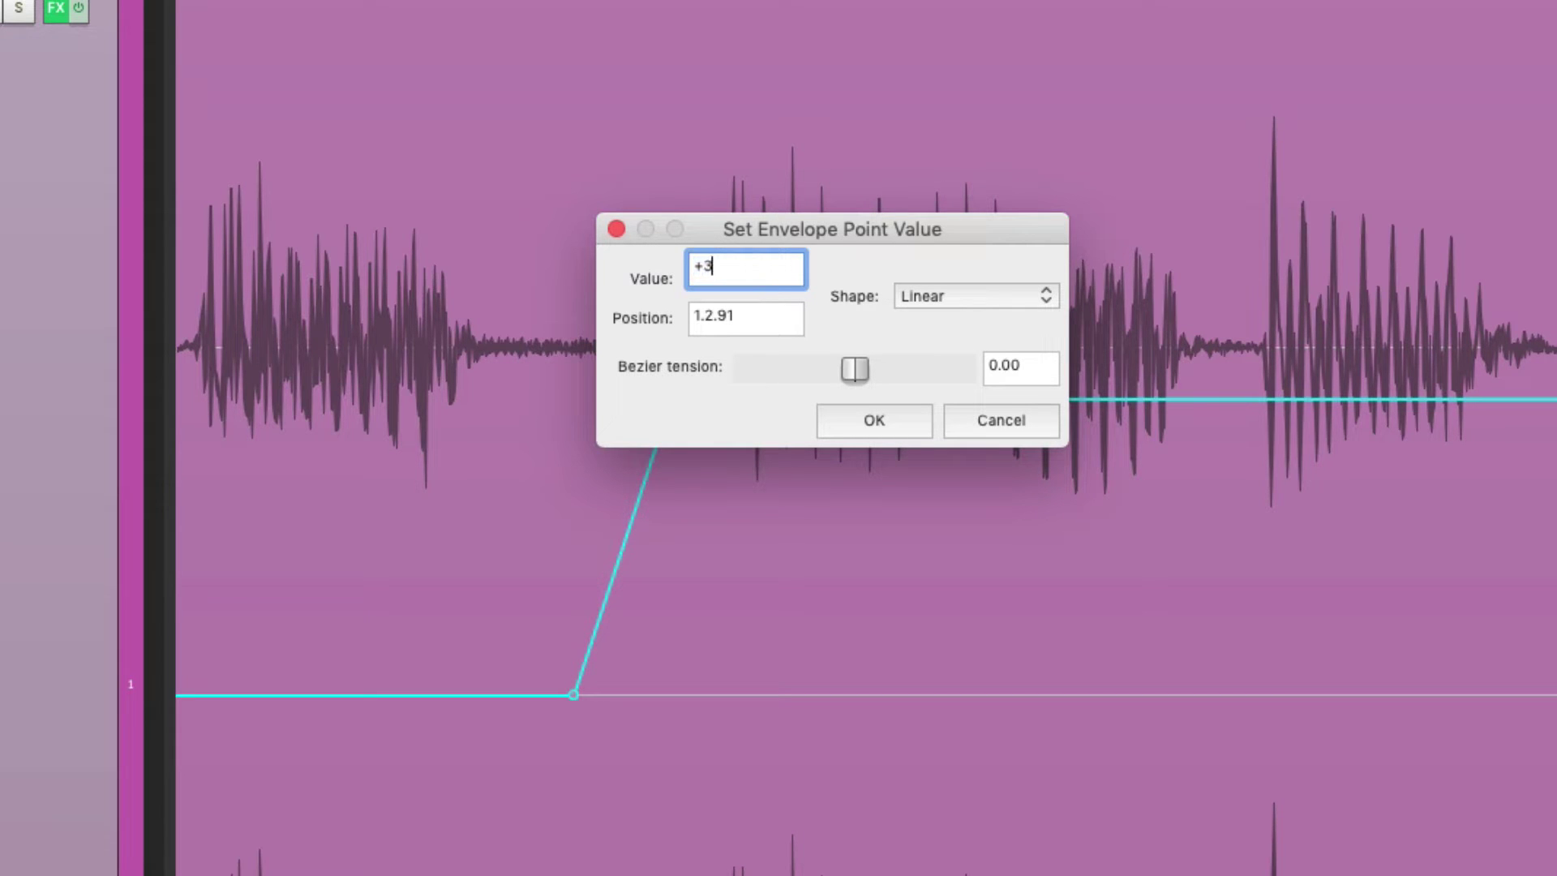
key("Return")
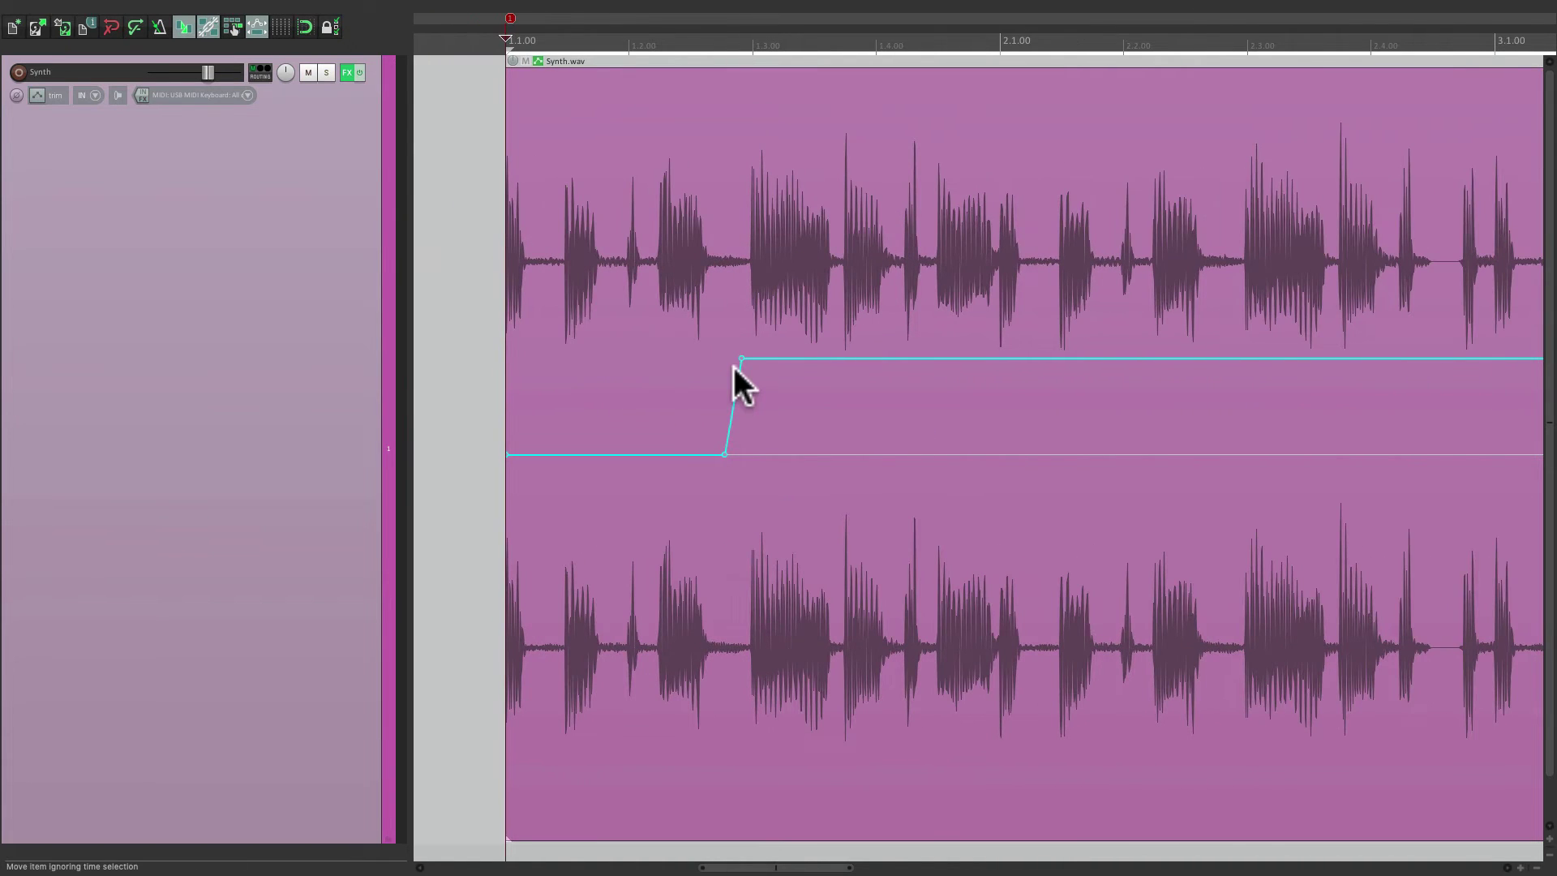
- Add a point after the +3 section and set it to -2 semitones
key("space")
scroll(808, 386, "up", 3)
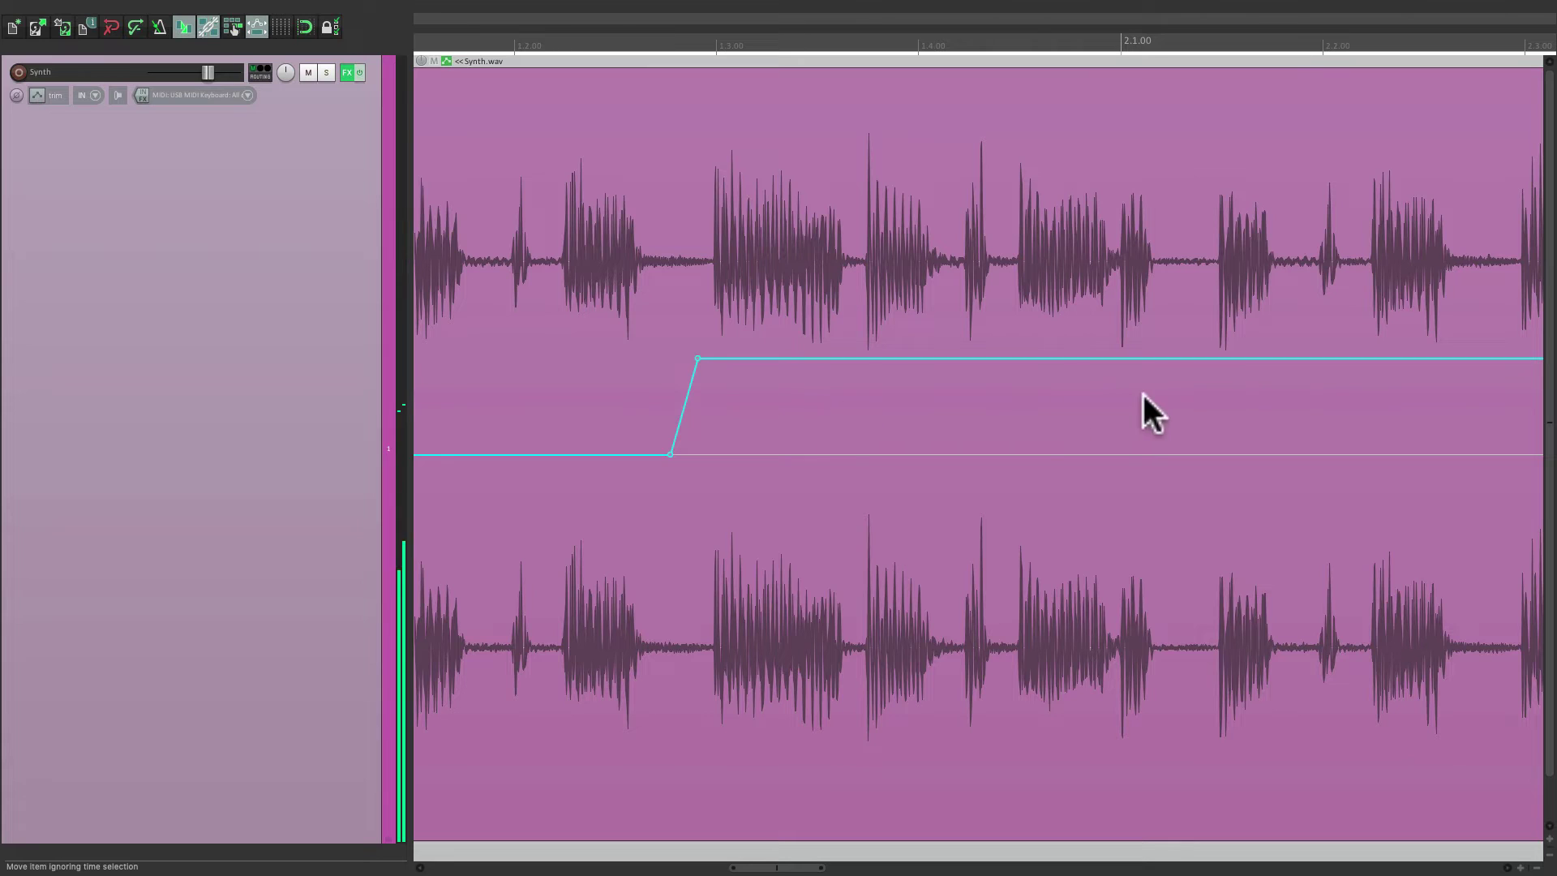
scroll(1182, 392, "up", 4)
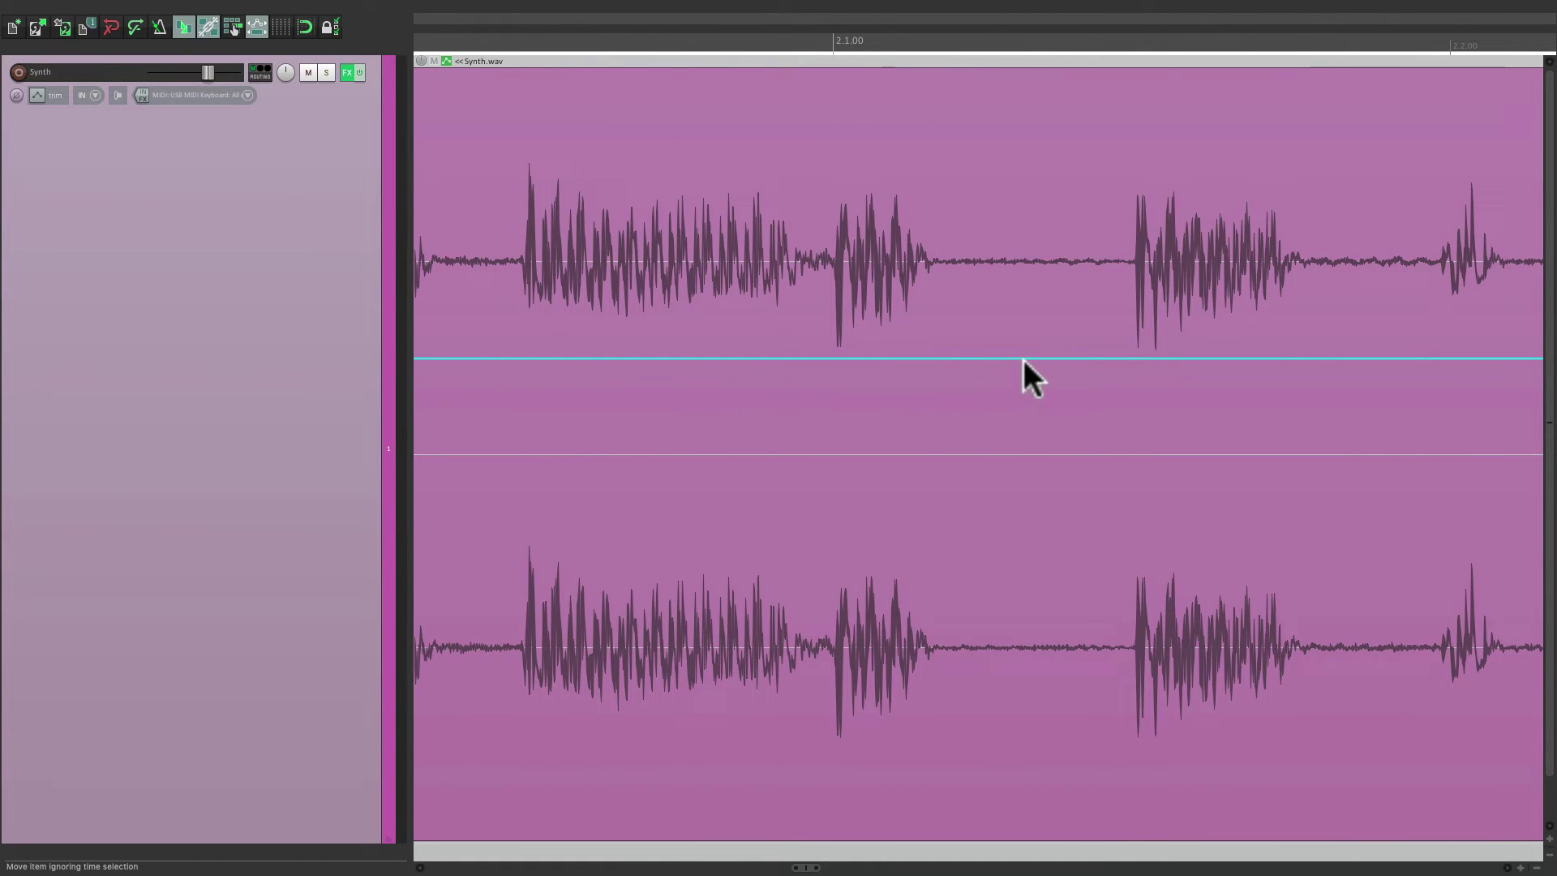
key("shift")
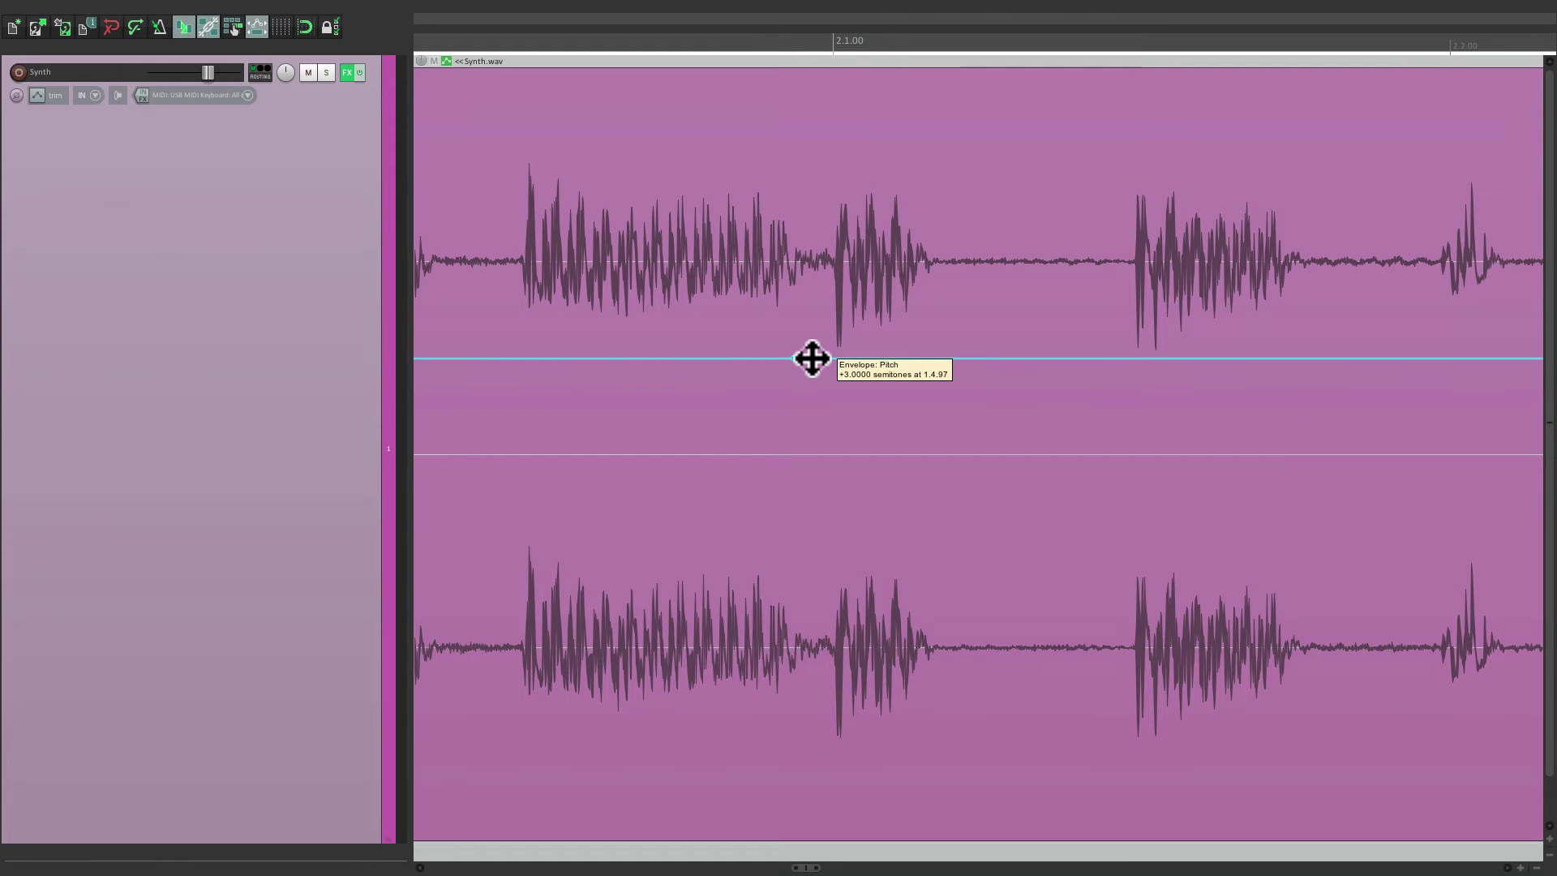
double_click(811, 358)
type("-2")
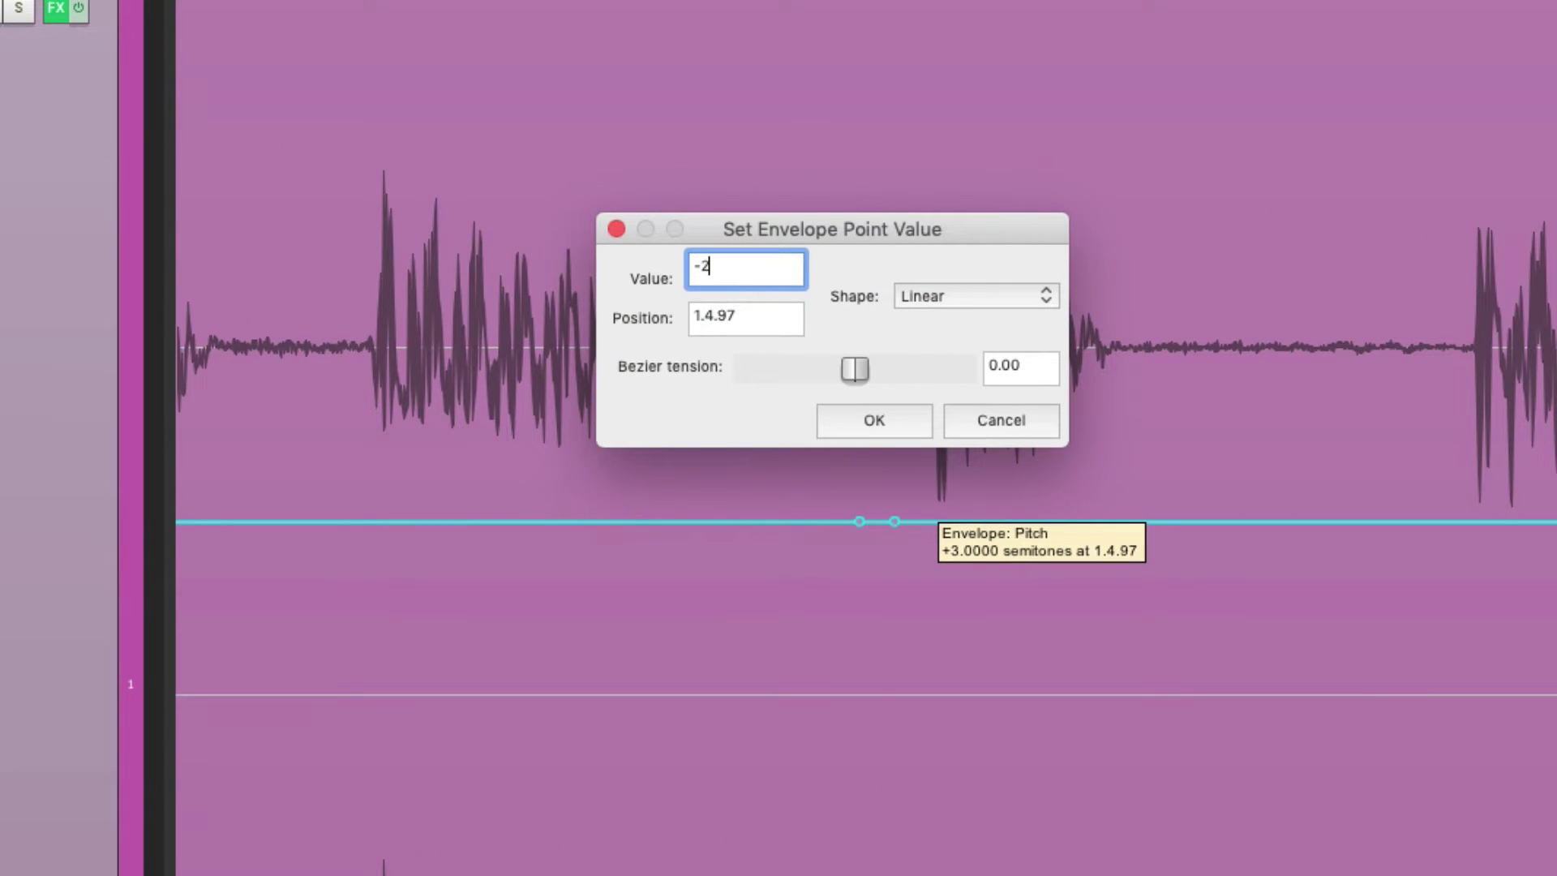
key("Return")
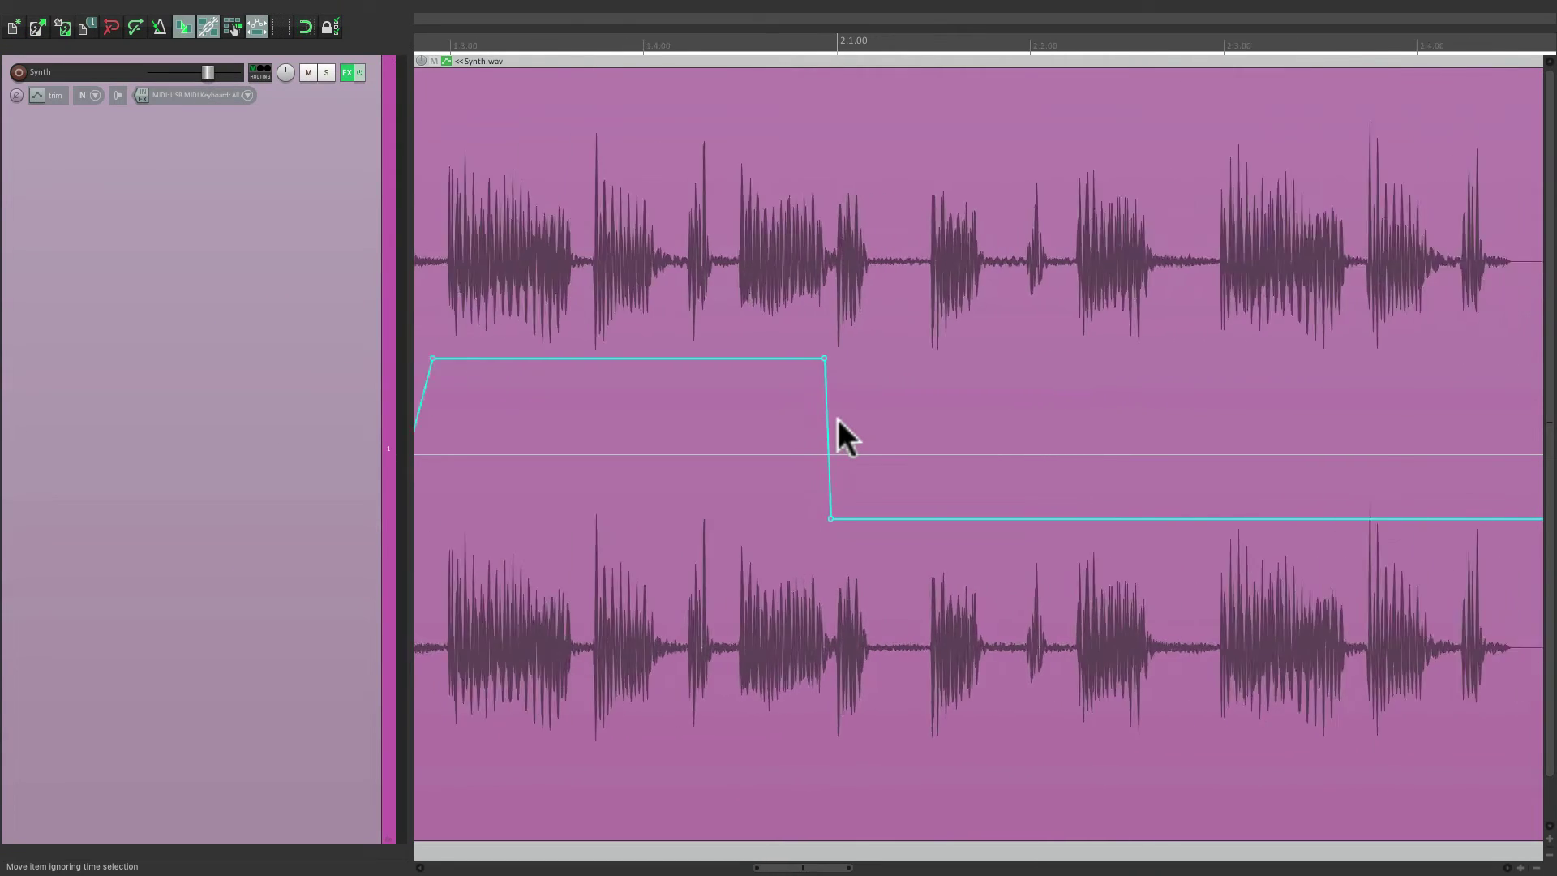
- Add a later point on the -2 section and set its value to +5 semitones
scroll(838, 418, "down", 3)
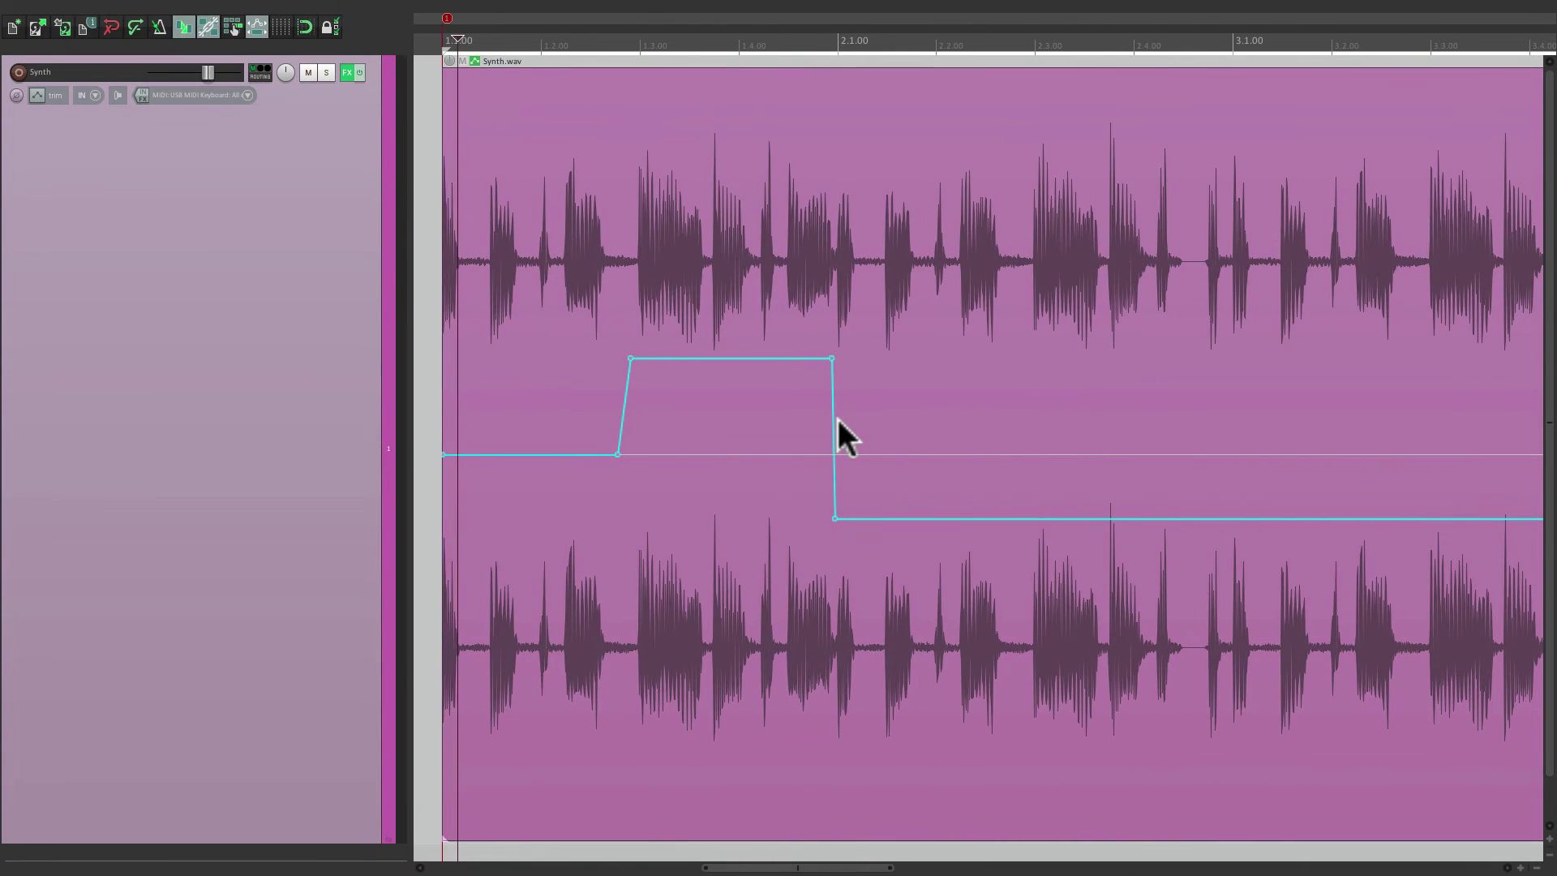
key("space")
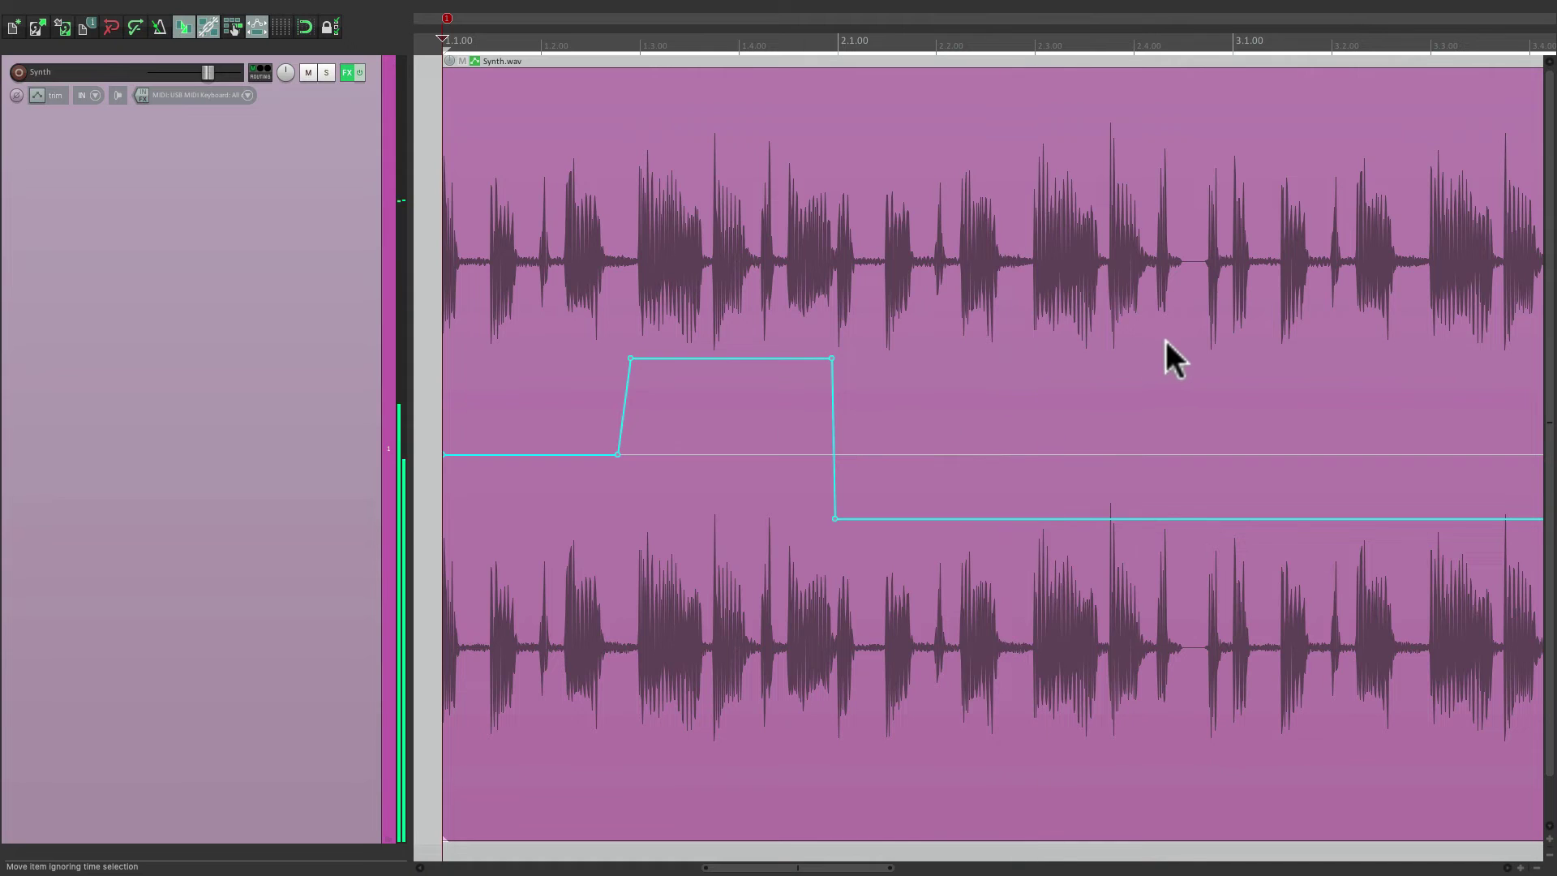
scroll(1165, 339, "up", 5)
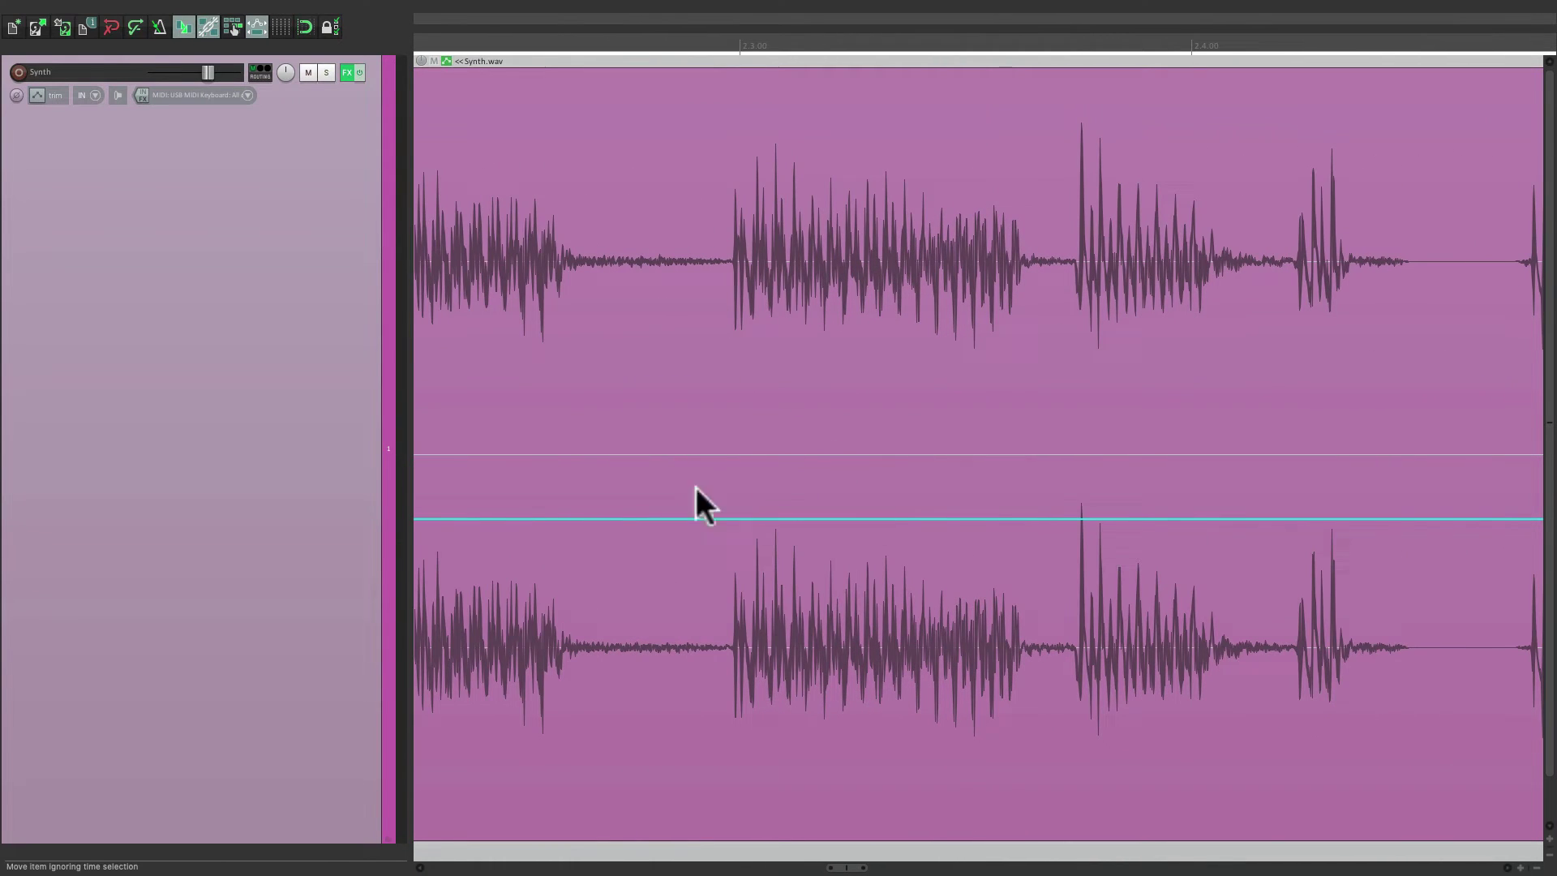
left_click(633, 518)
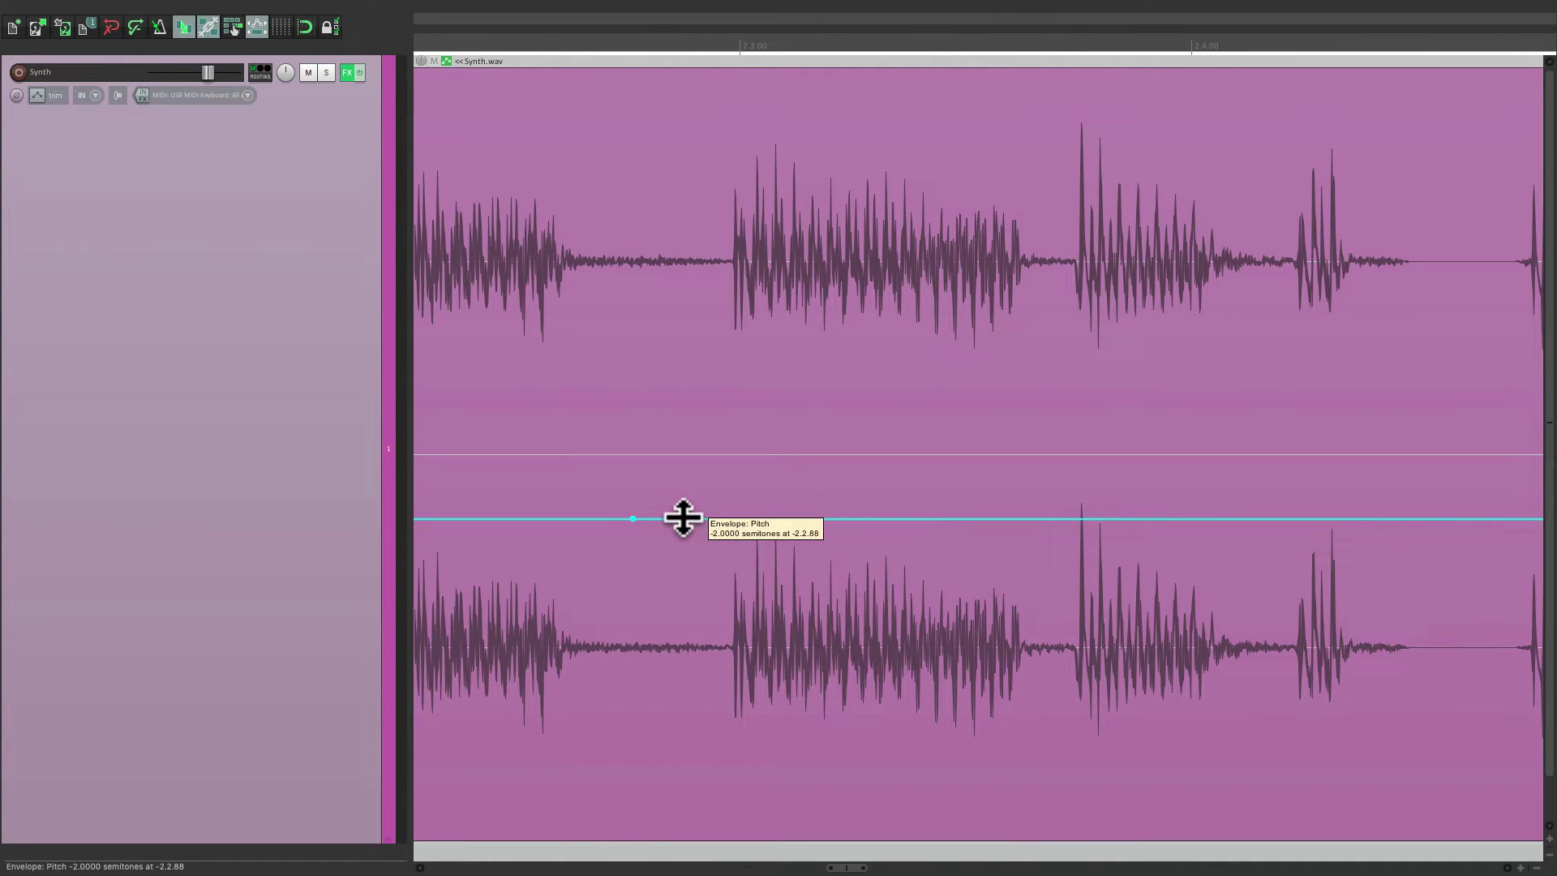
double_click(682, 518)
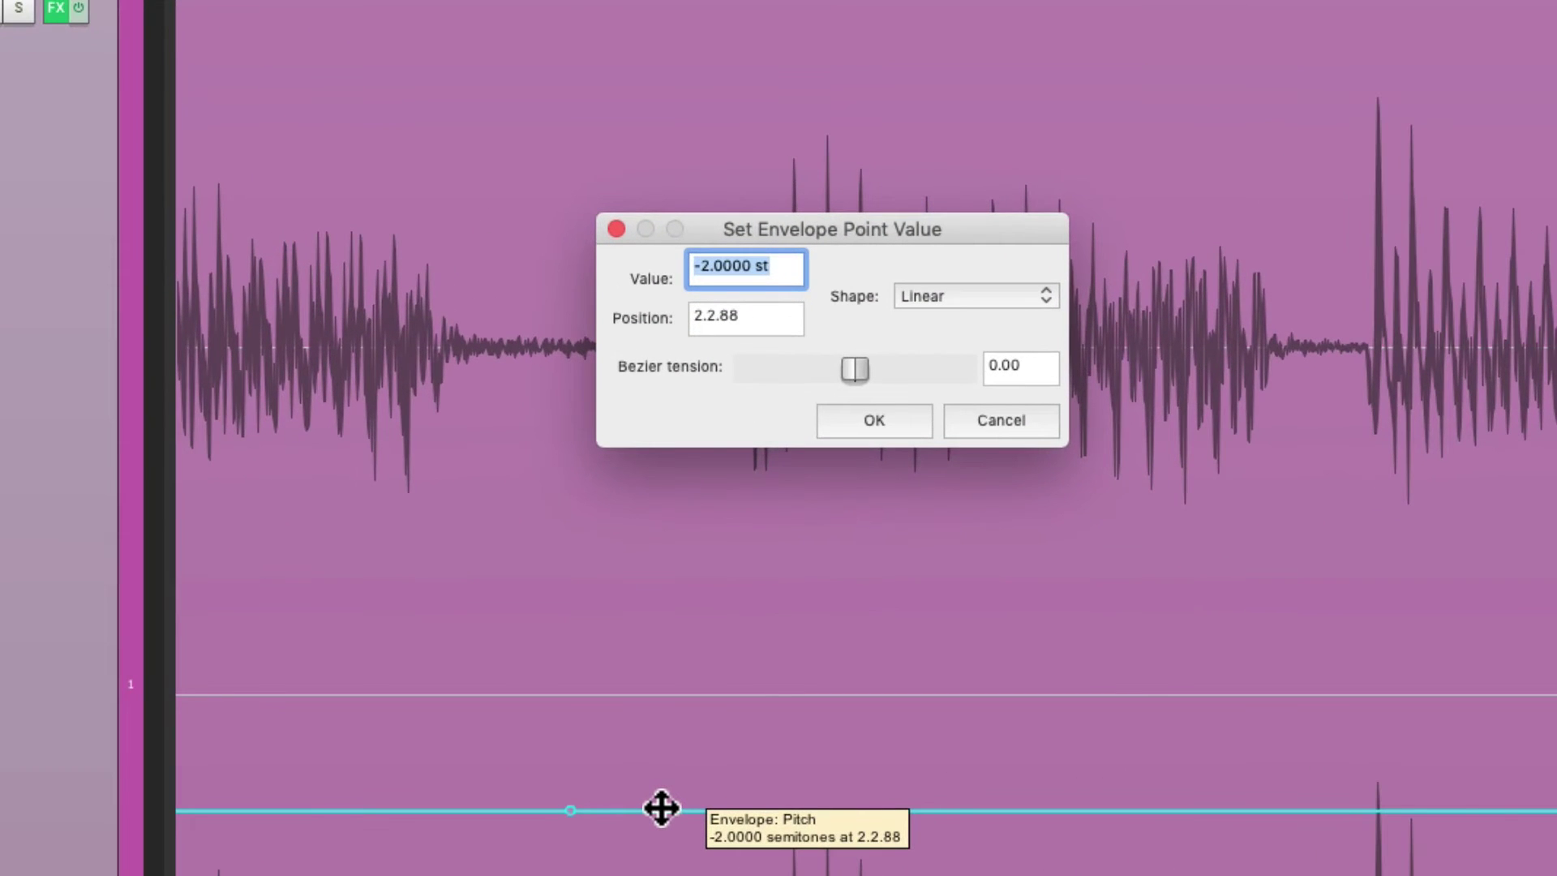
type("5")
key("Return")
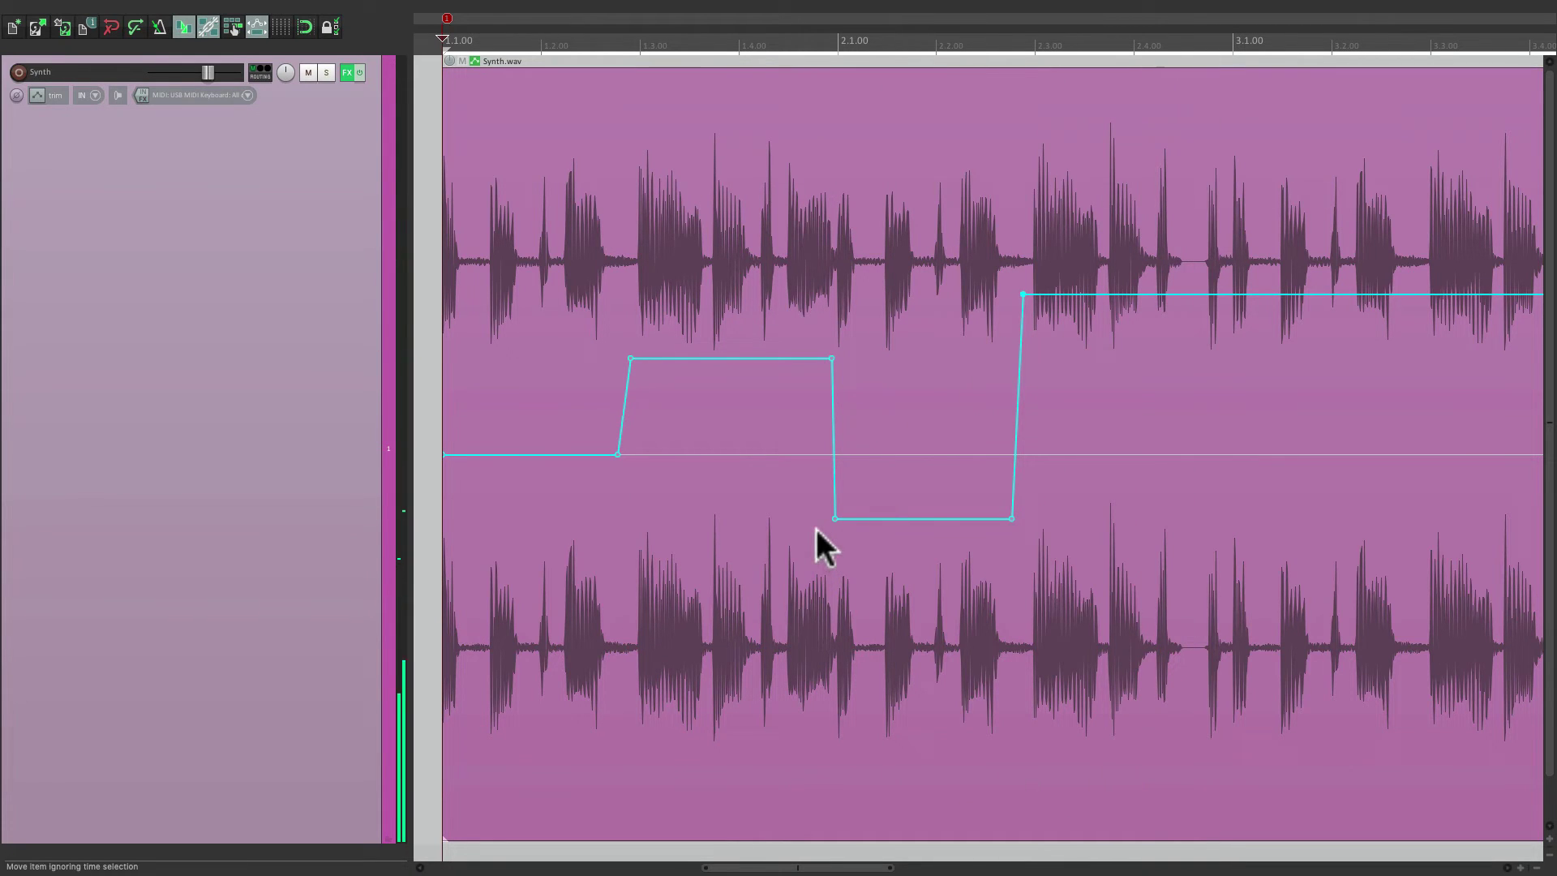
- Add a point on the +5 plateau and set its value to 0 semitones
scroll(1041, 413, "up", 5)
scroll(1042, 411, "up", 2)
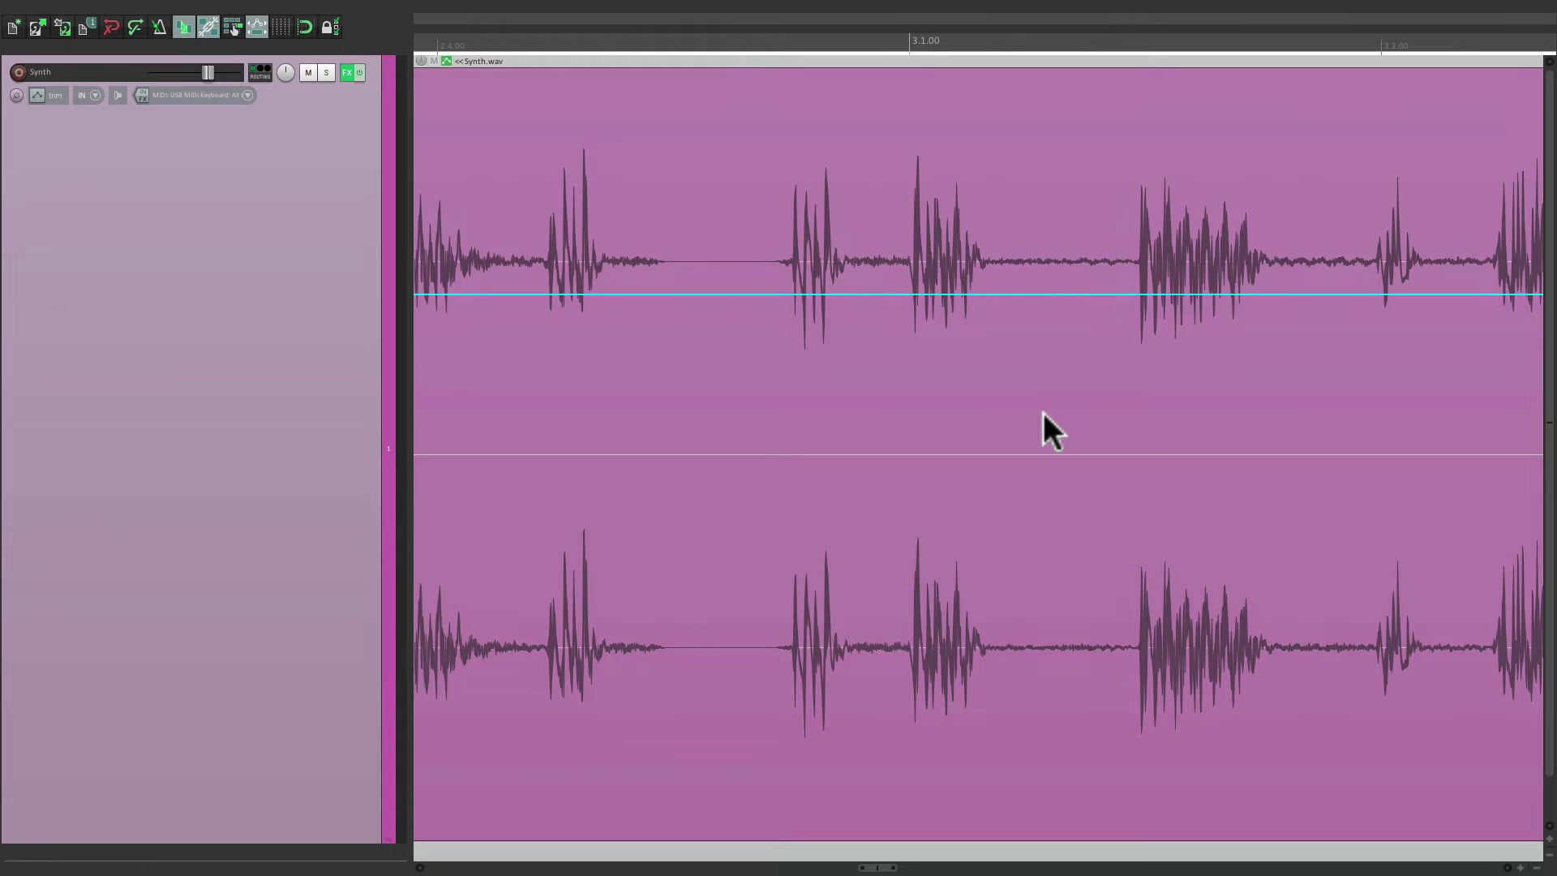
left_click(852, 293)
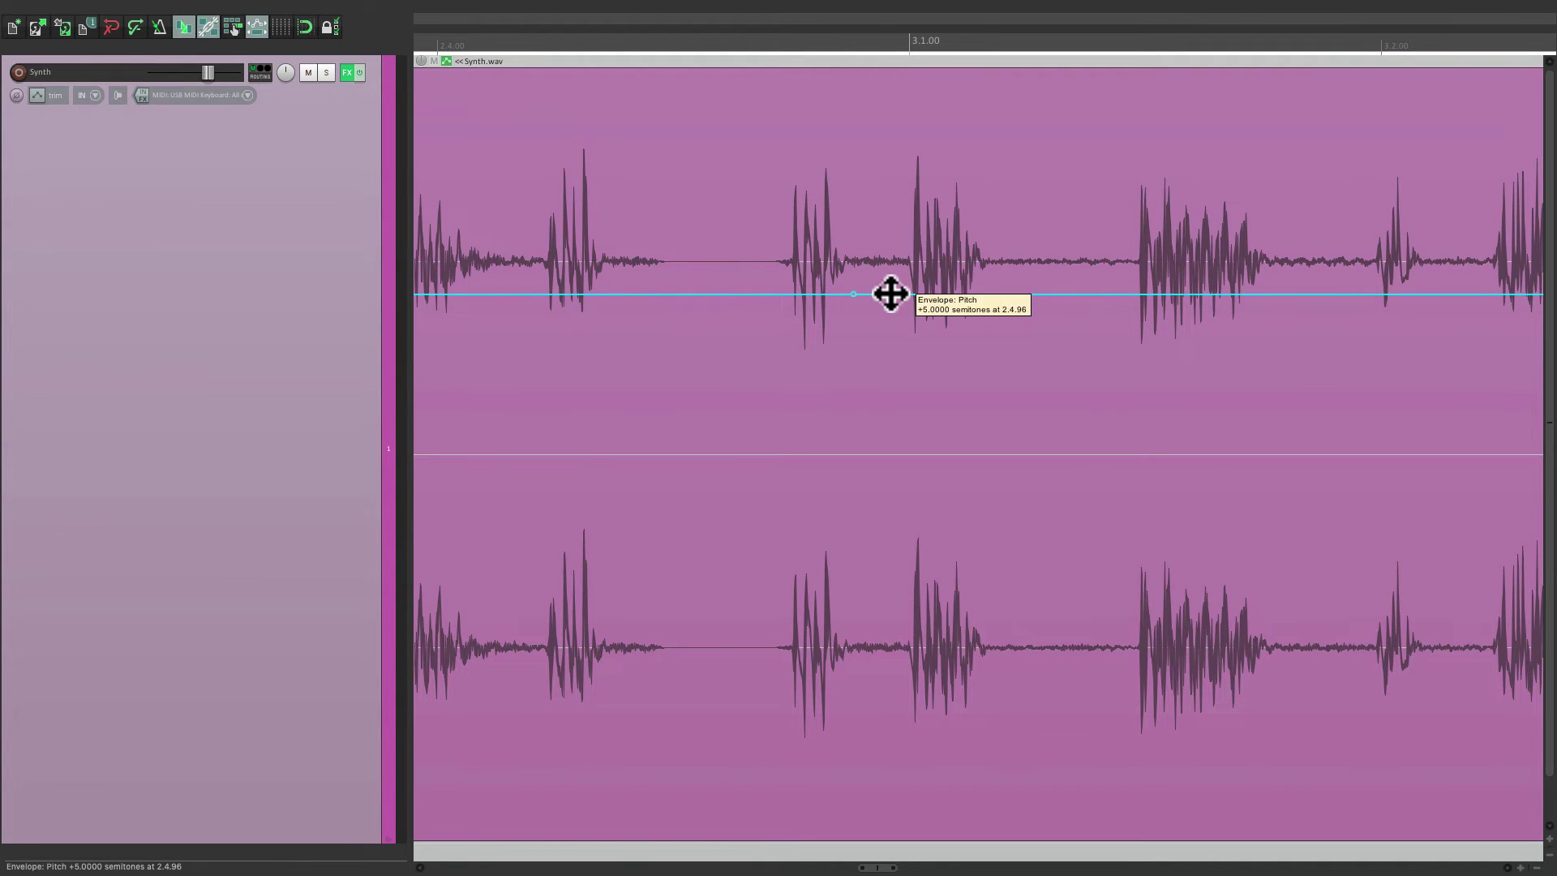
double_click(900, 292)
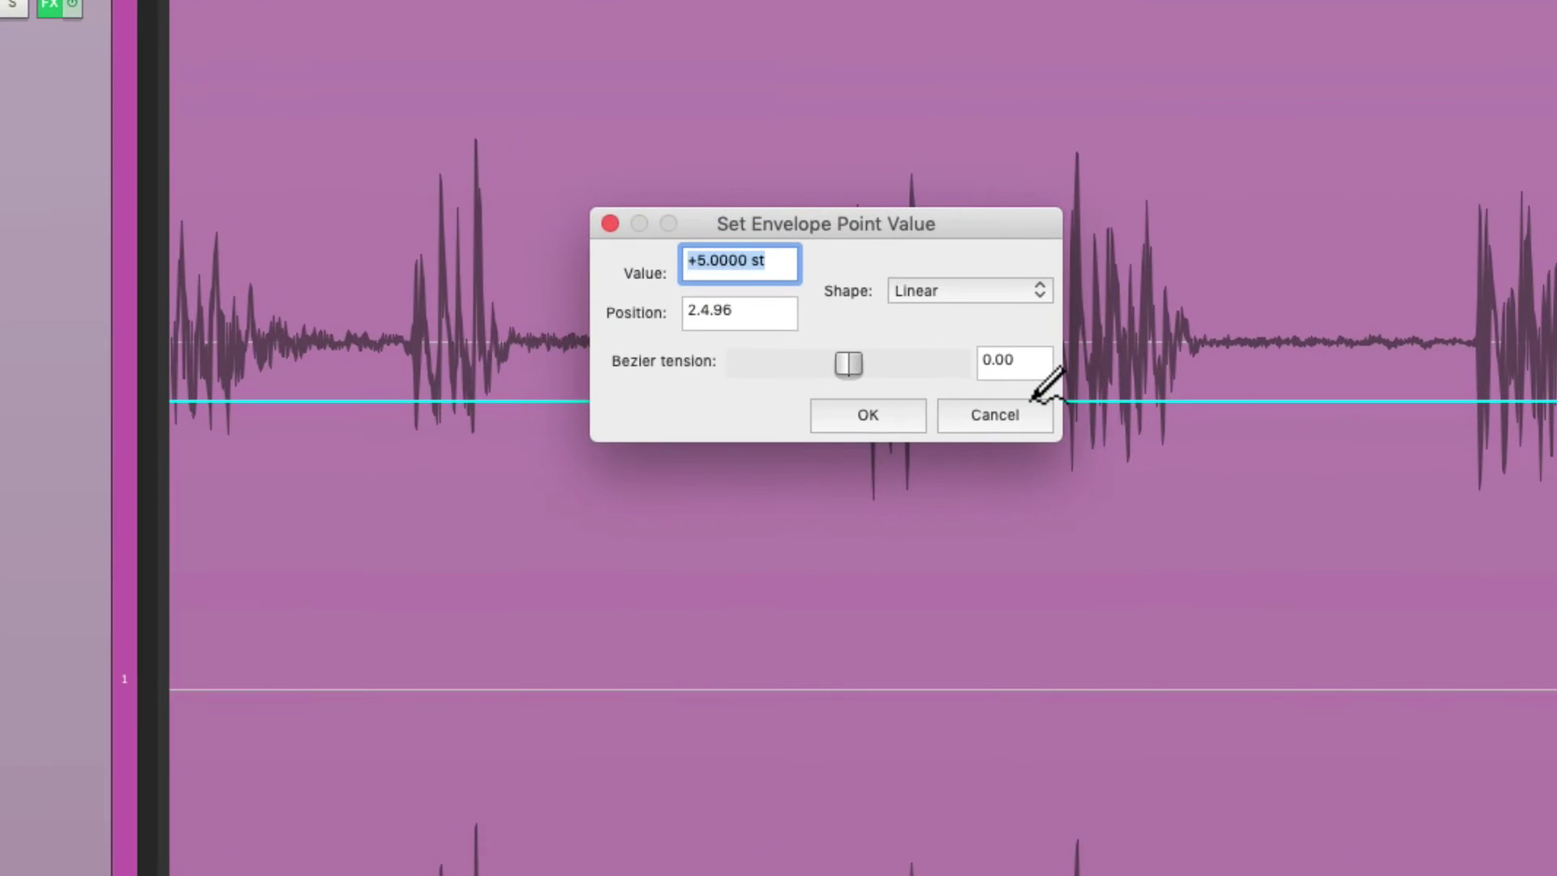
type("5")
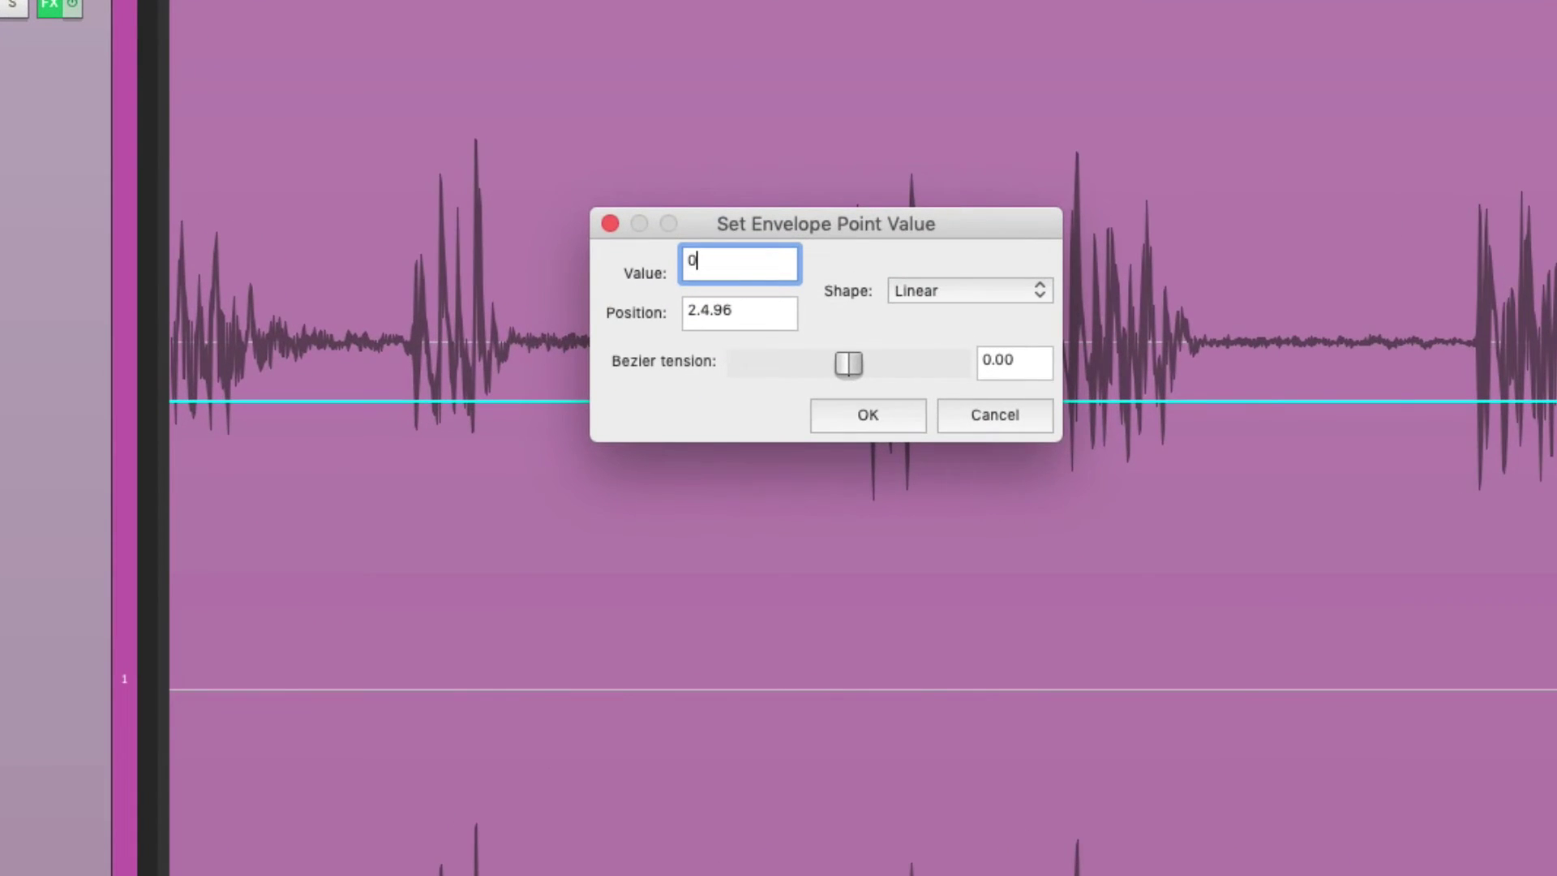
key("Return")
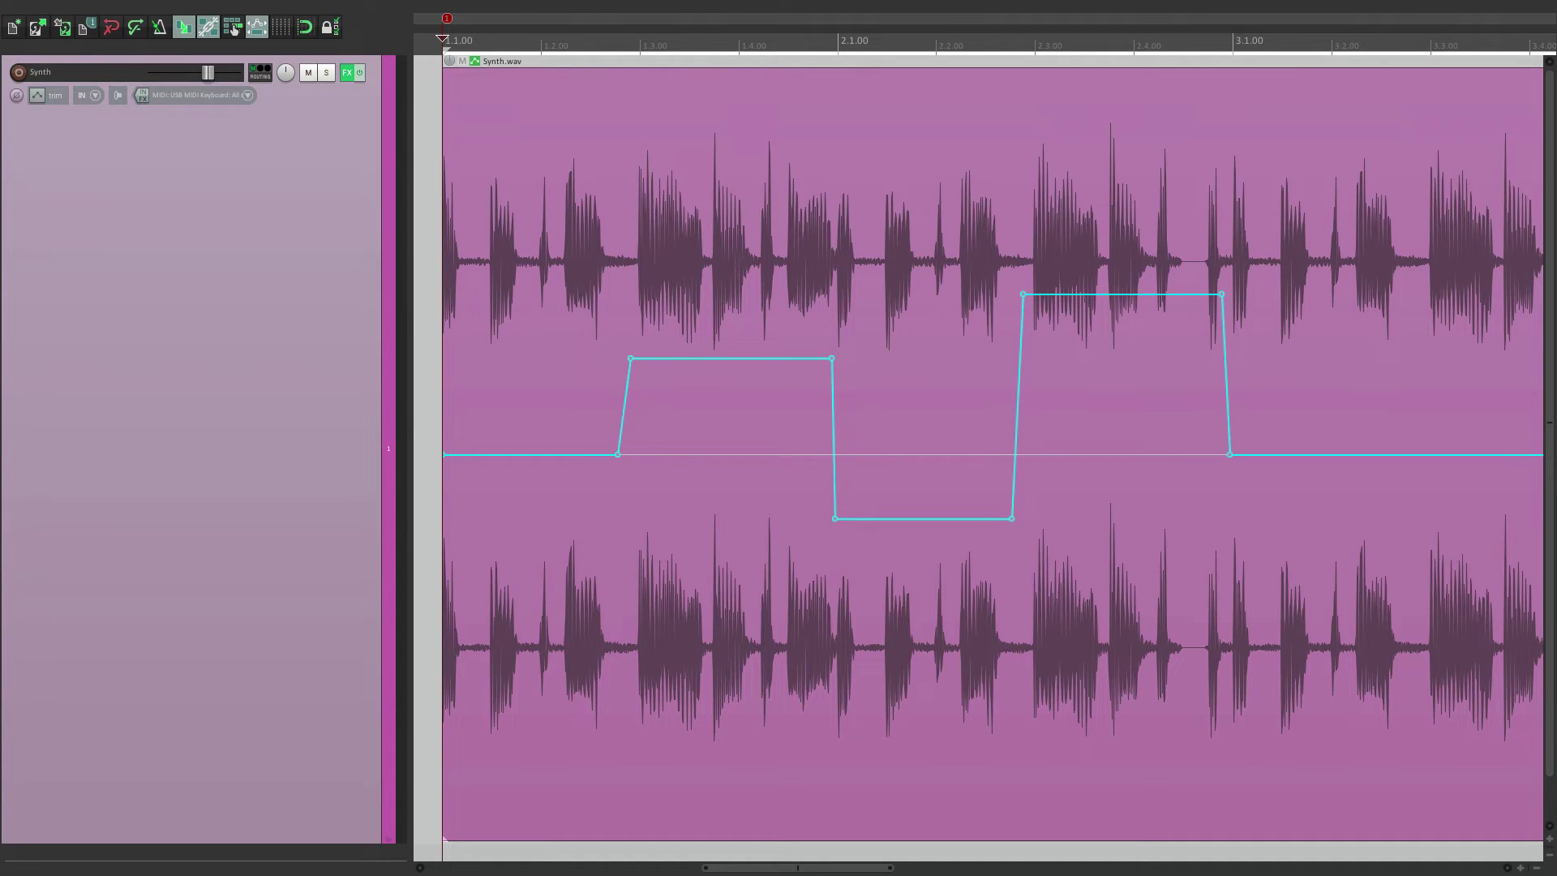
- Clear the pitch envelope points and add two pairs of points on the flat line
key("ctrl+z")
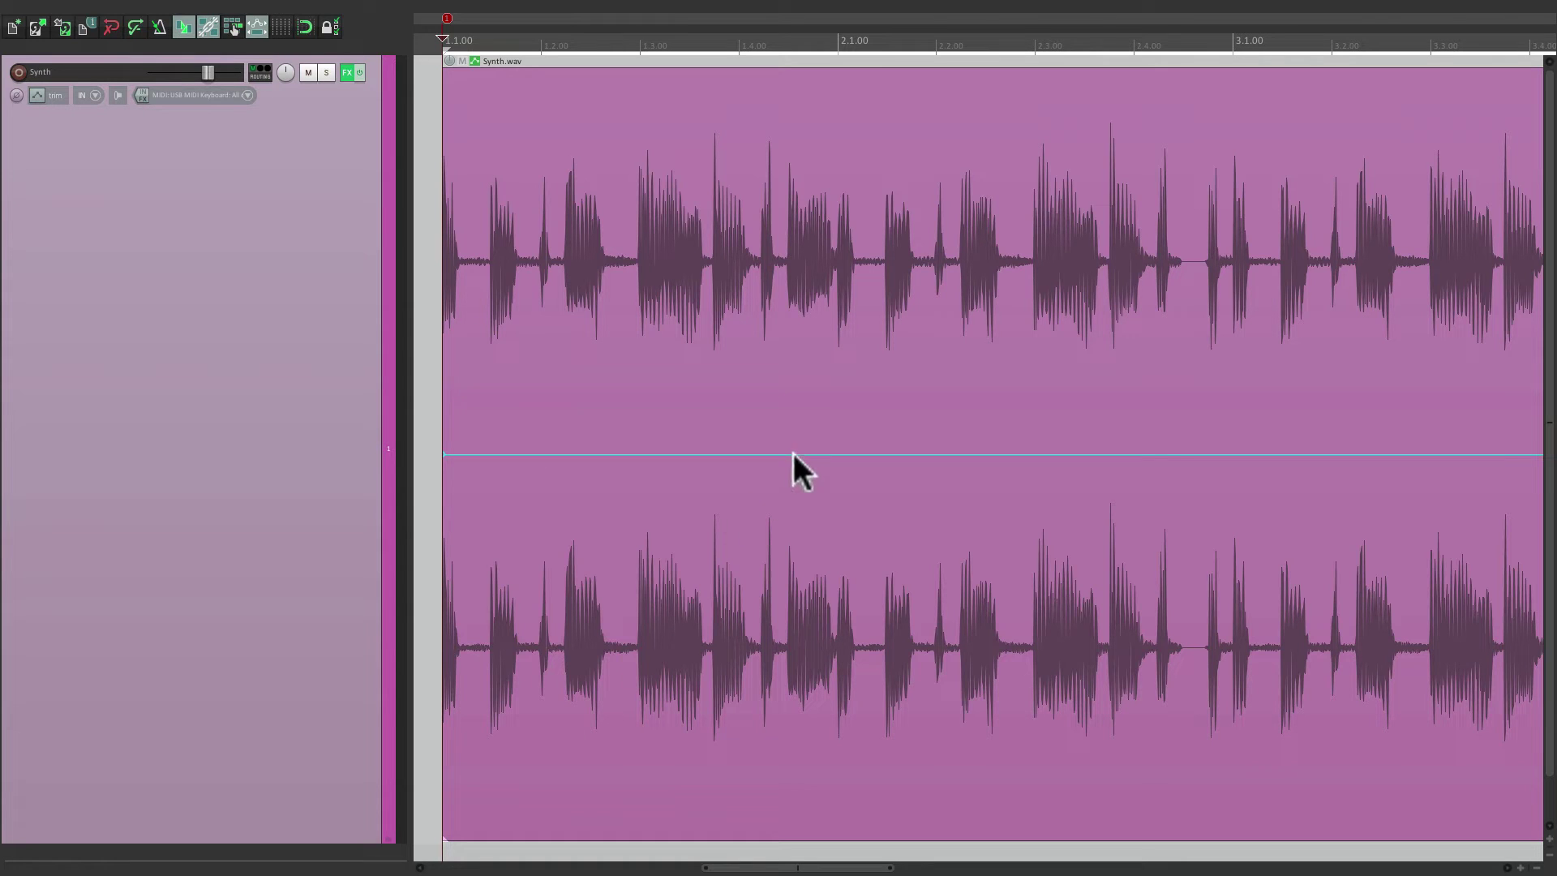
scroll(795, 450, "up", 5)
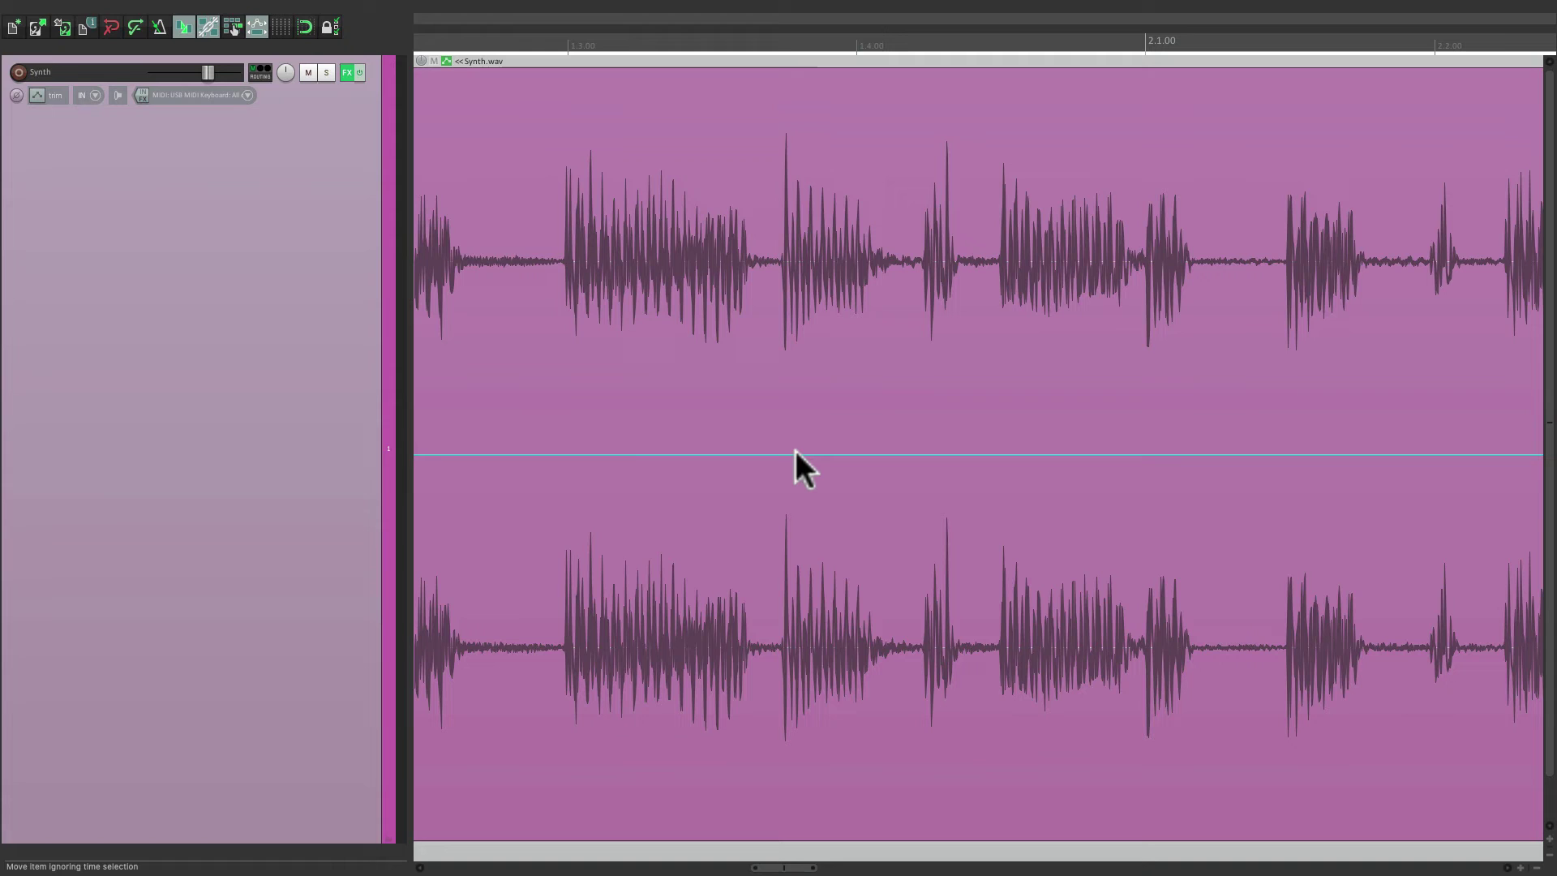
left_click(498, 453)
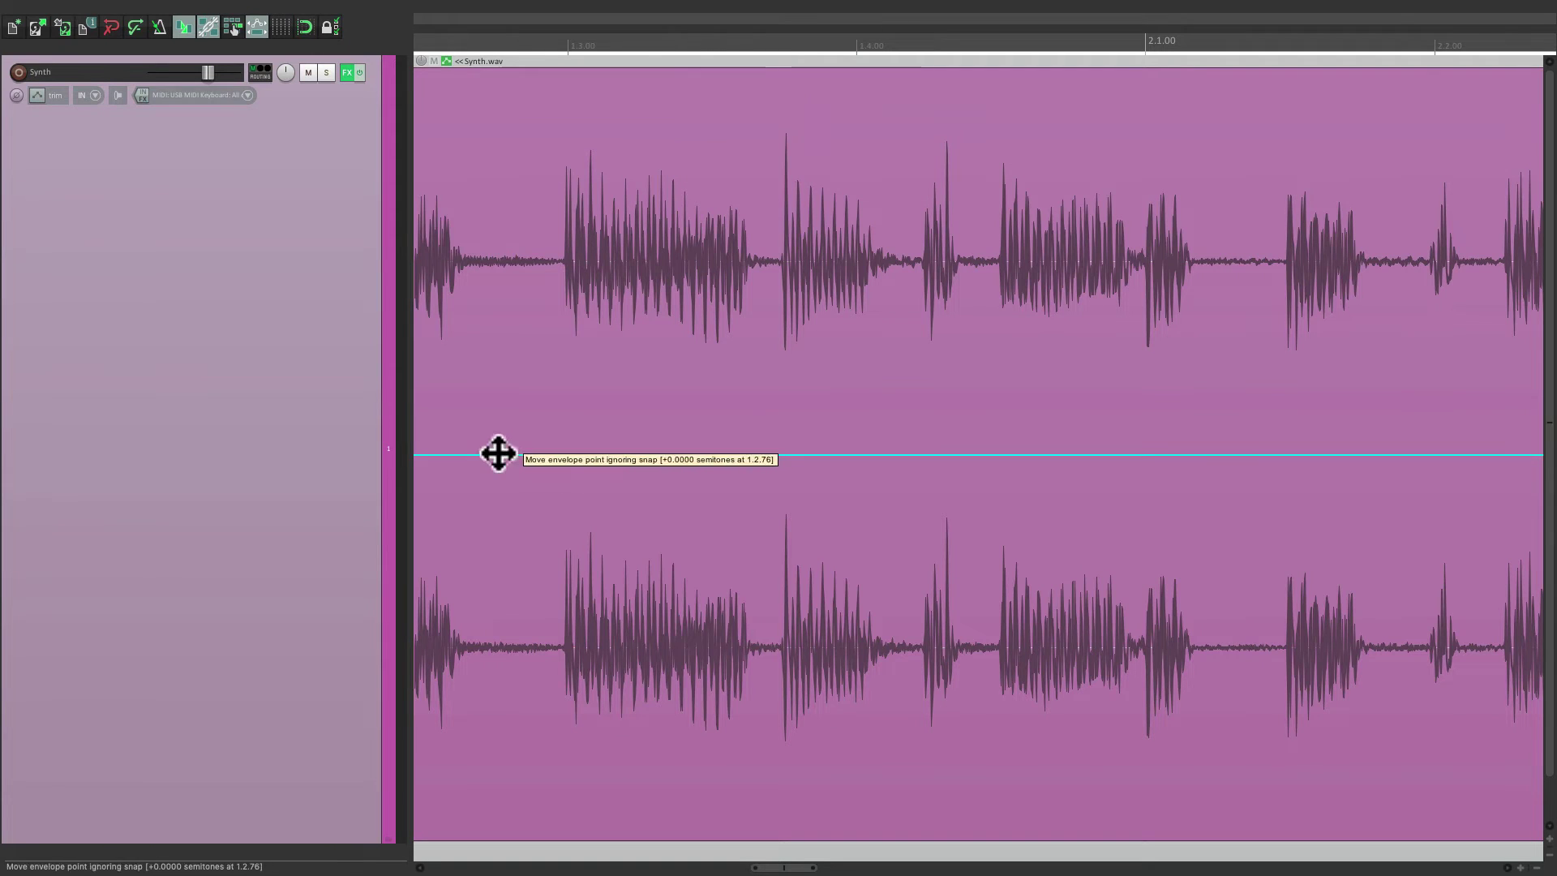
left_click(516, 452)
left_click(1226, 454)
left_click(1257, 454)
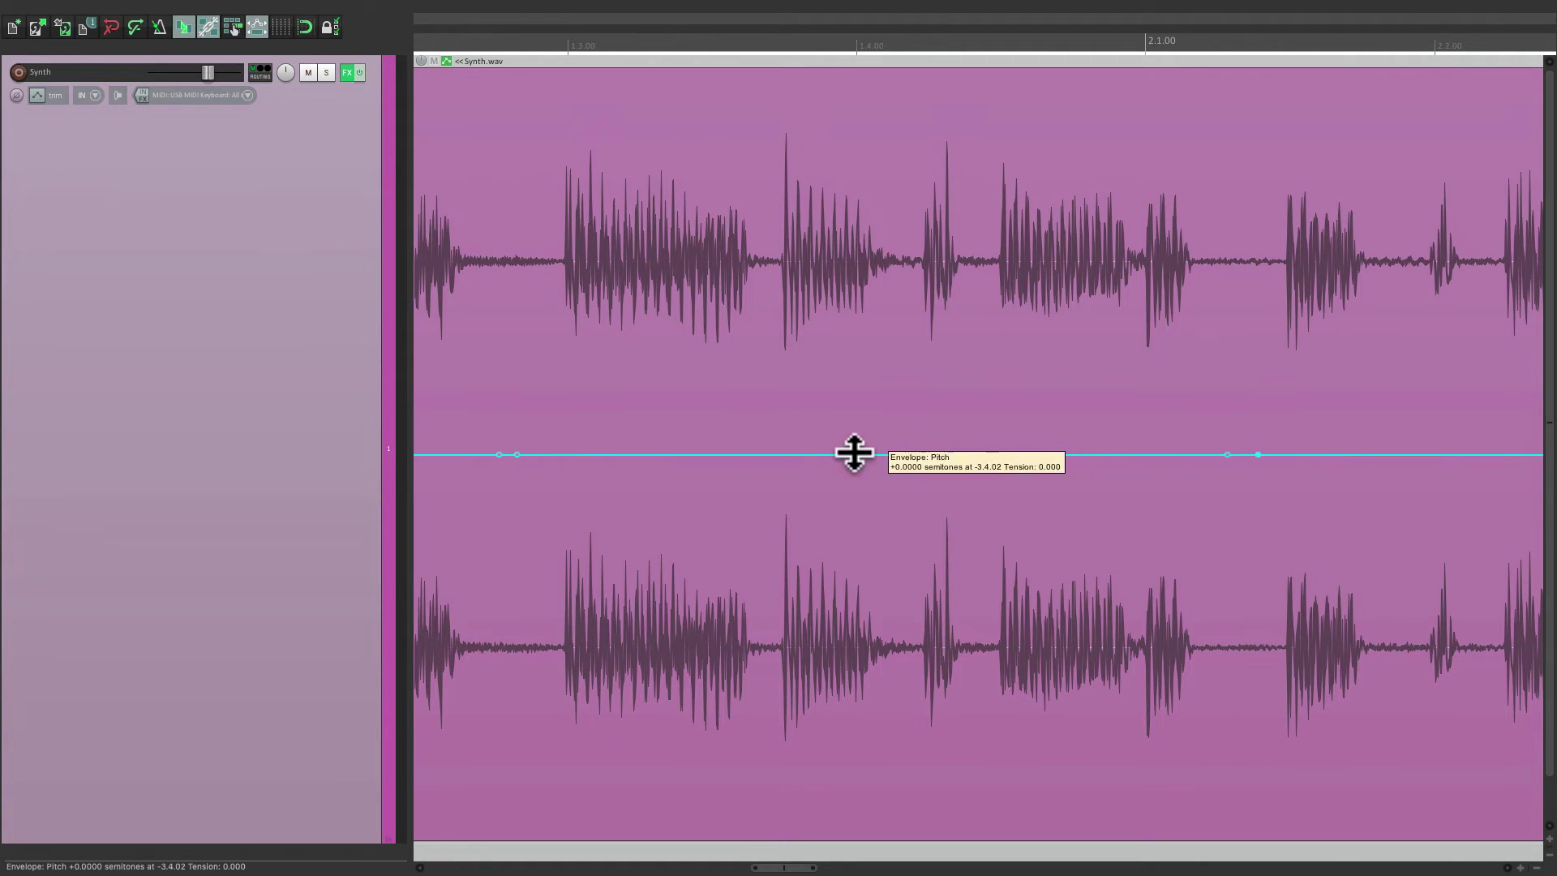
- Raise the middle section about 3 semitones, undo it, and open the envelope preferences
left_click_drag(854, 454, 852, 356)
key("ctrl+z")
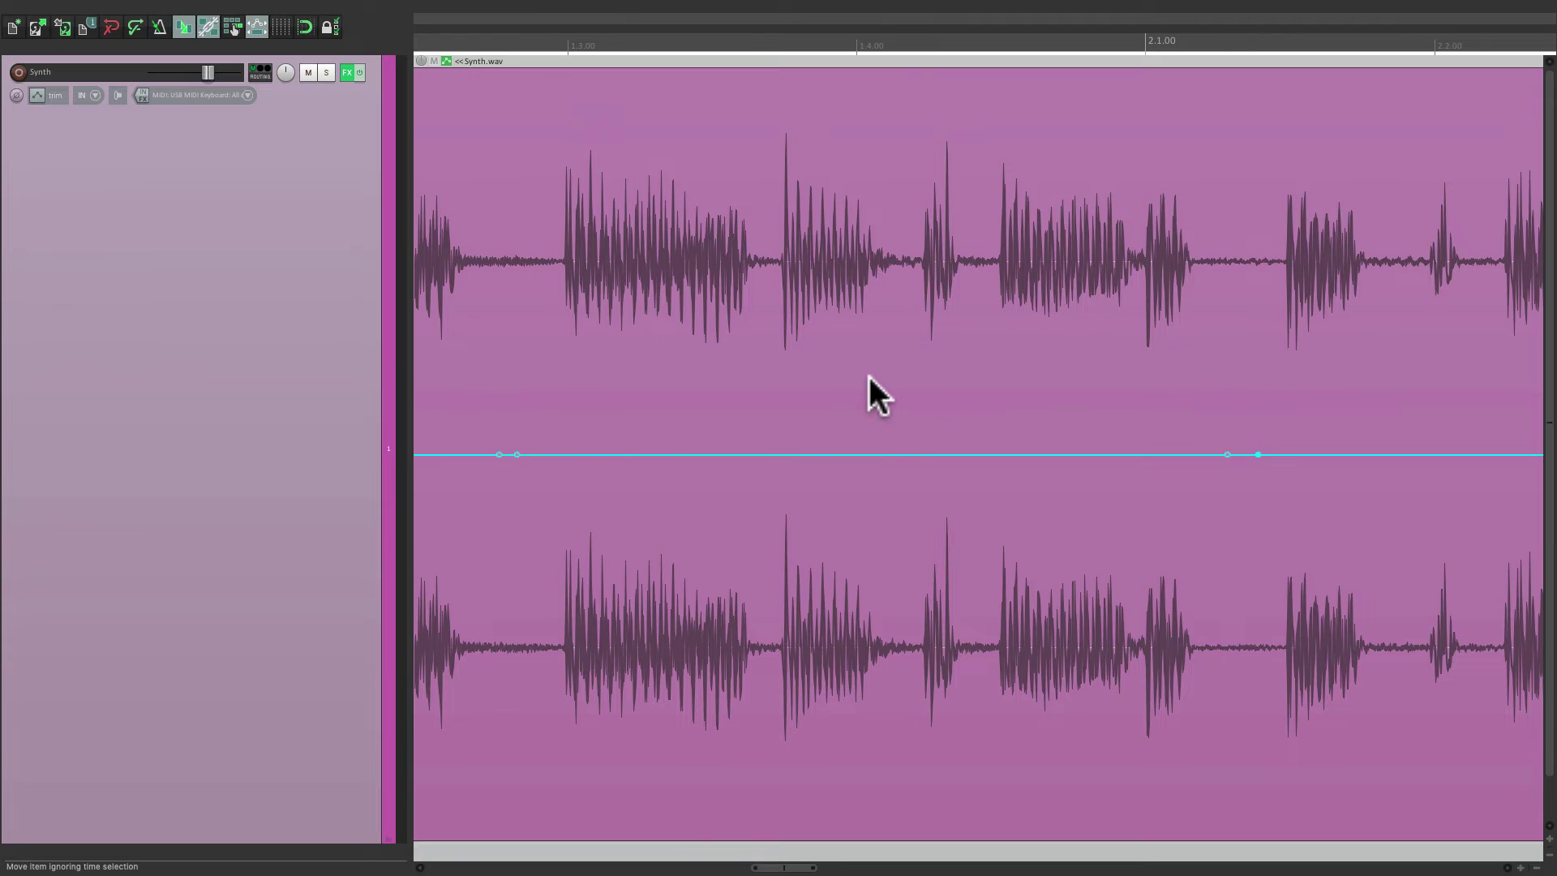
key("super+comma")
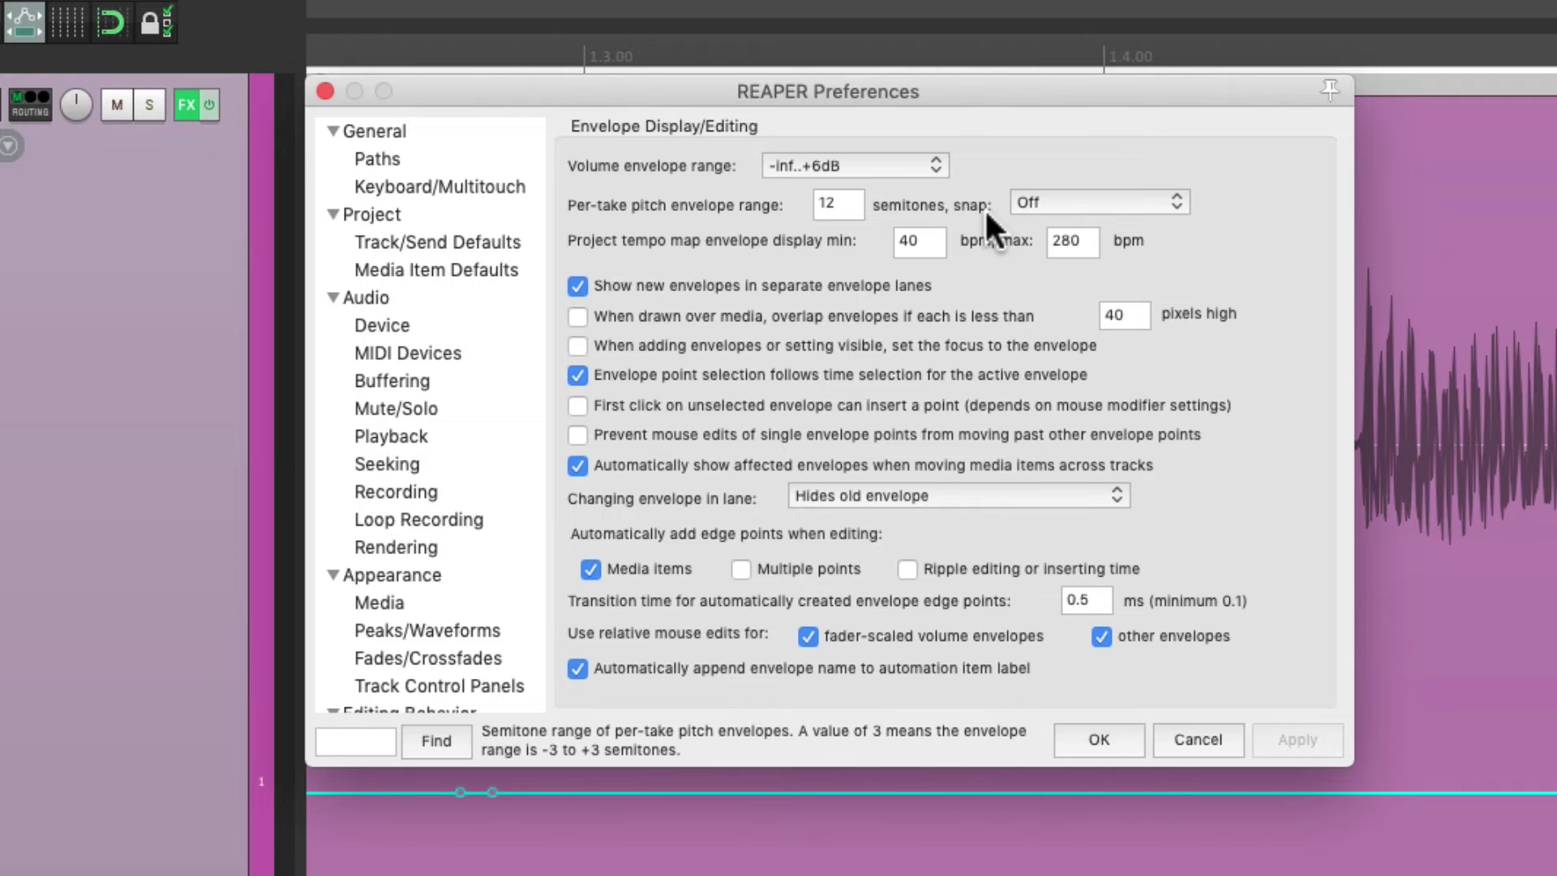
- Set the per-take pitch envelope snap from Off to 1 semitone
left_click(1081, 204)
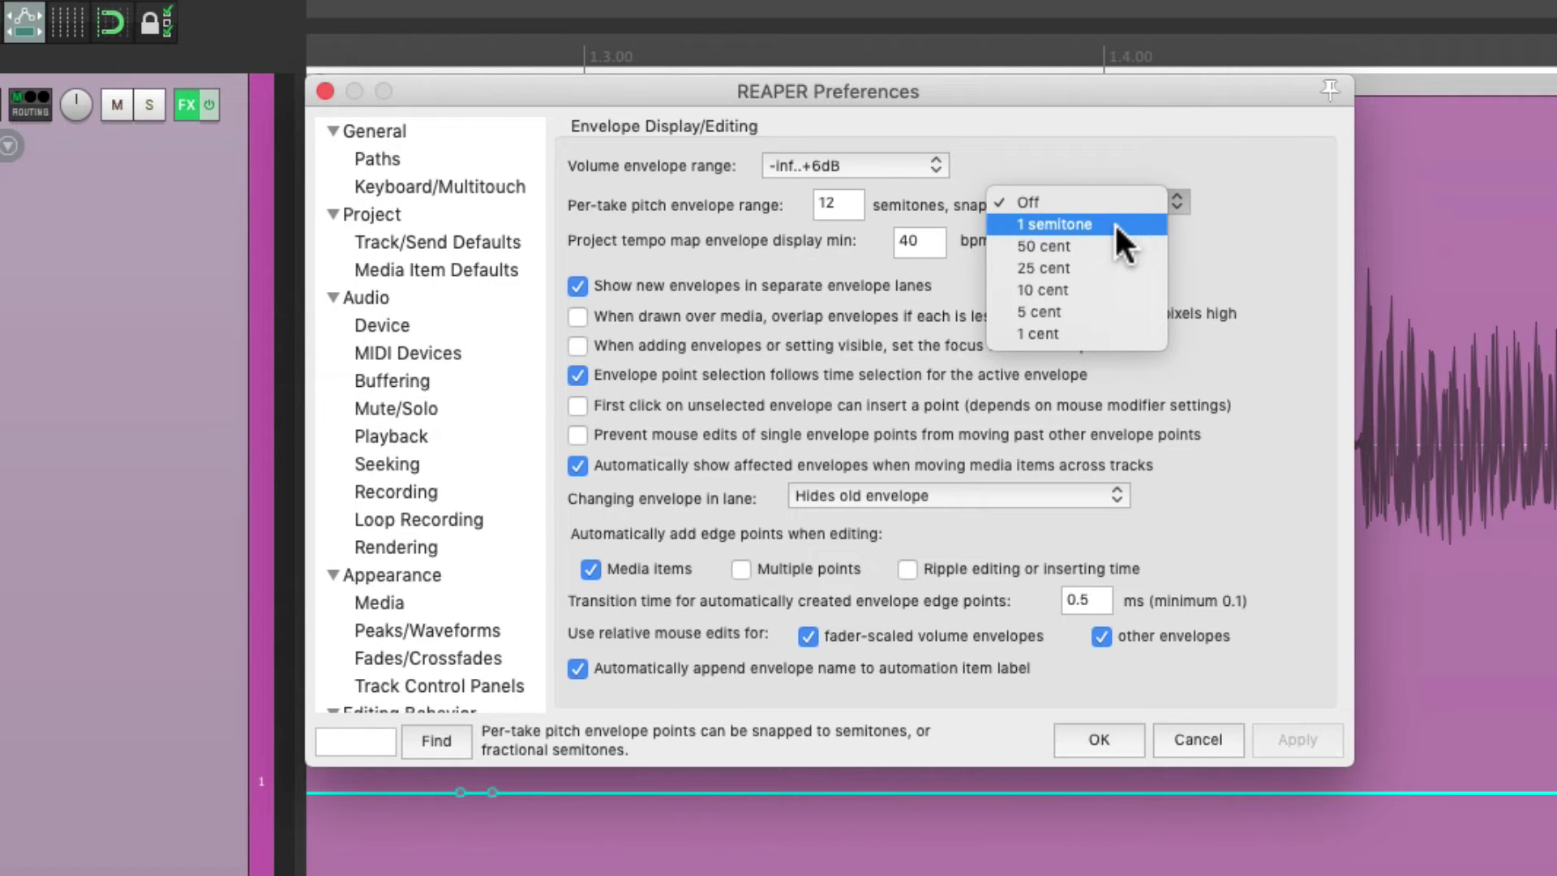
left_click(1114, 222)
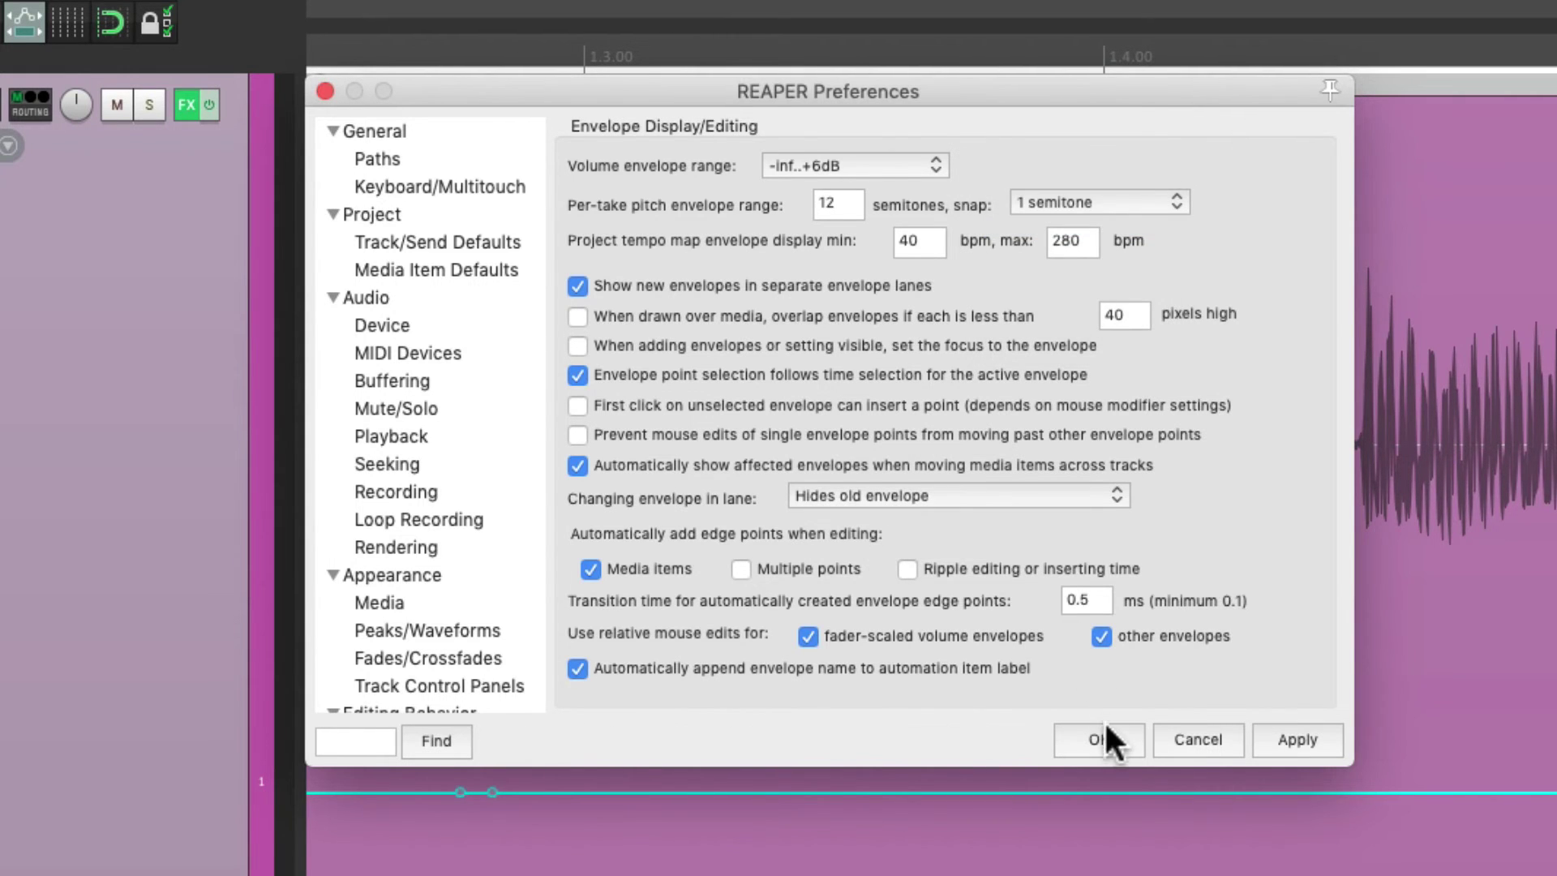
- With Preferences closed, raise an envelope section to +3 semitones and play it back
left_click(1098, 738)
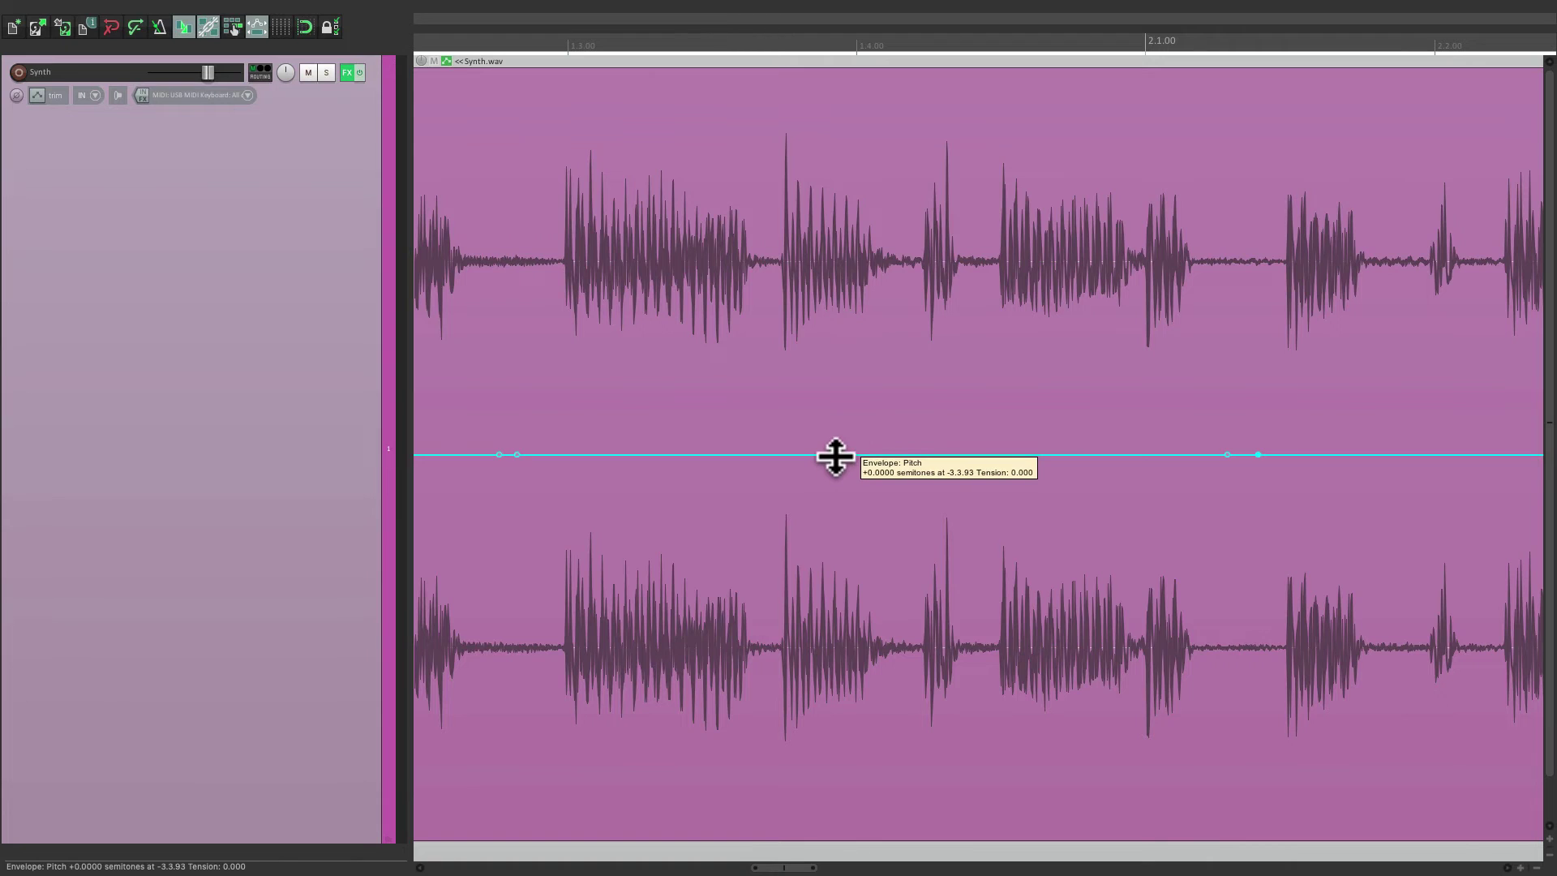
left_click_drag(972, 657, 982, 500)
mouse_move(843, 349)
left_mouse_down()
mouse_move(844, 280)
mouse_move(841, 348)
left_mouse_up()
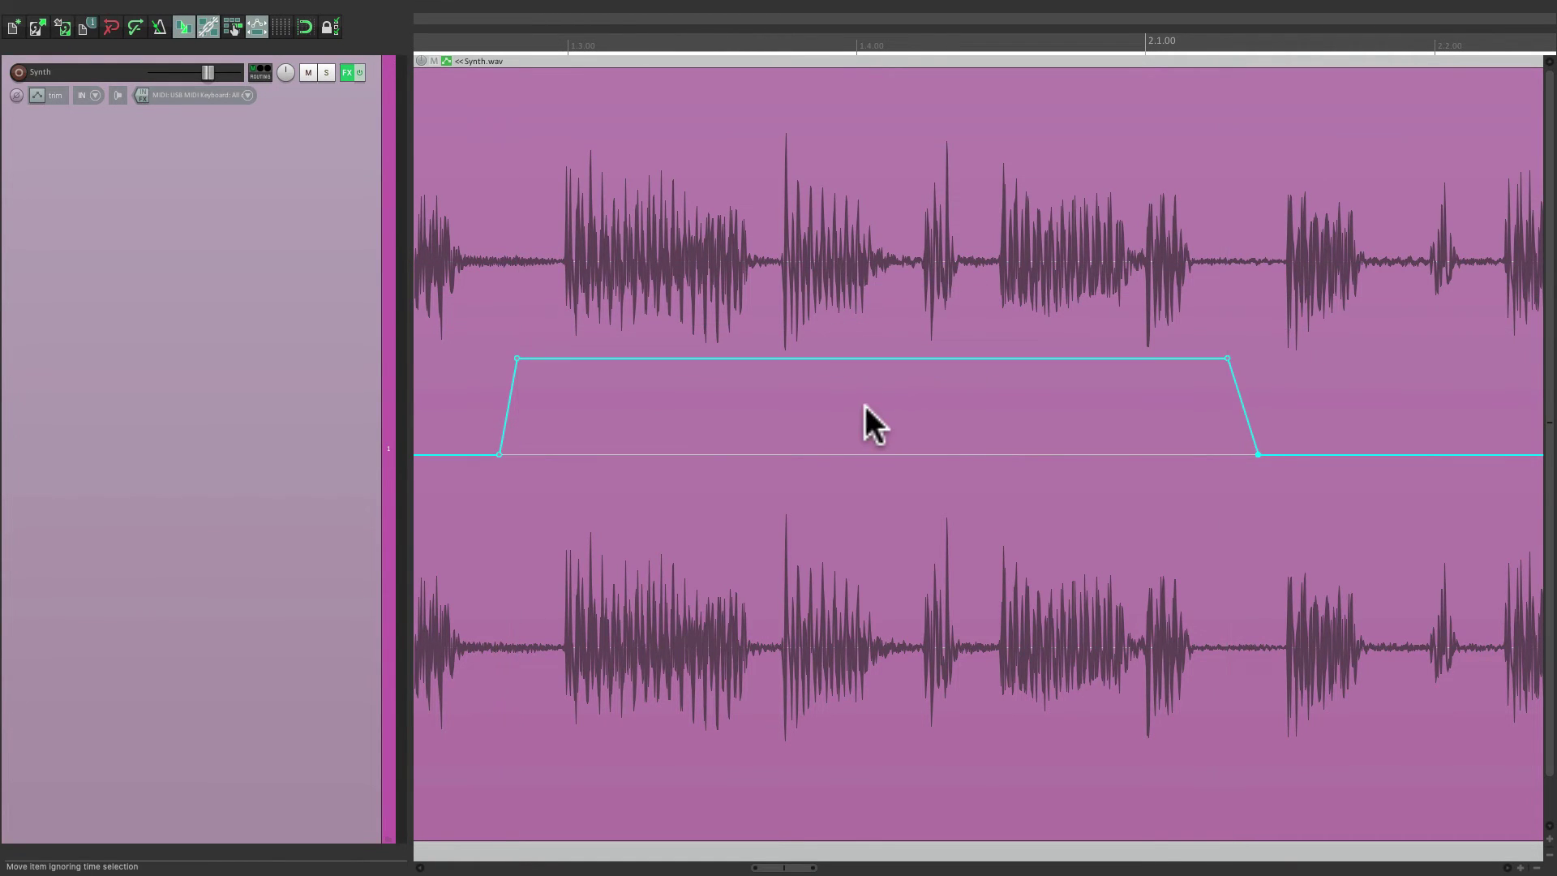
scroll(864, 405, "down", 4)
key("space")
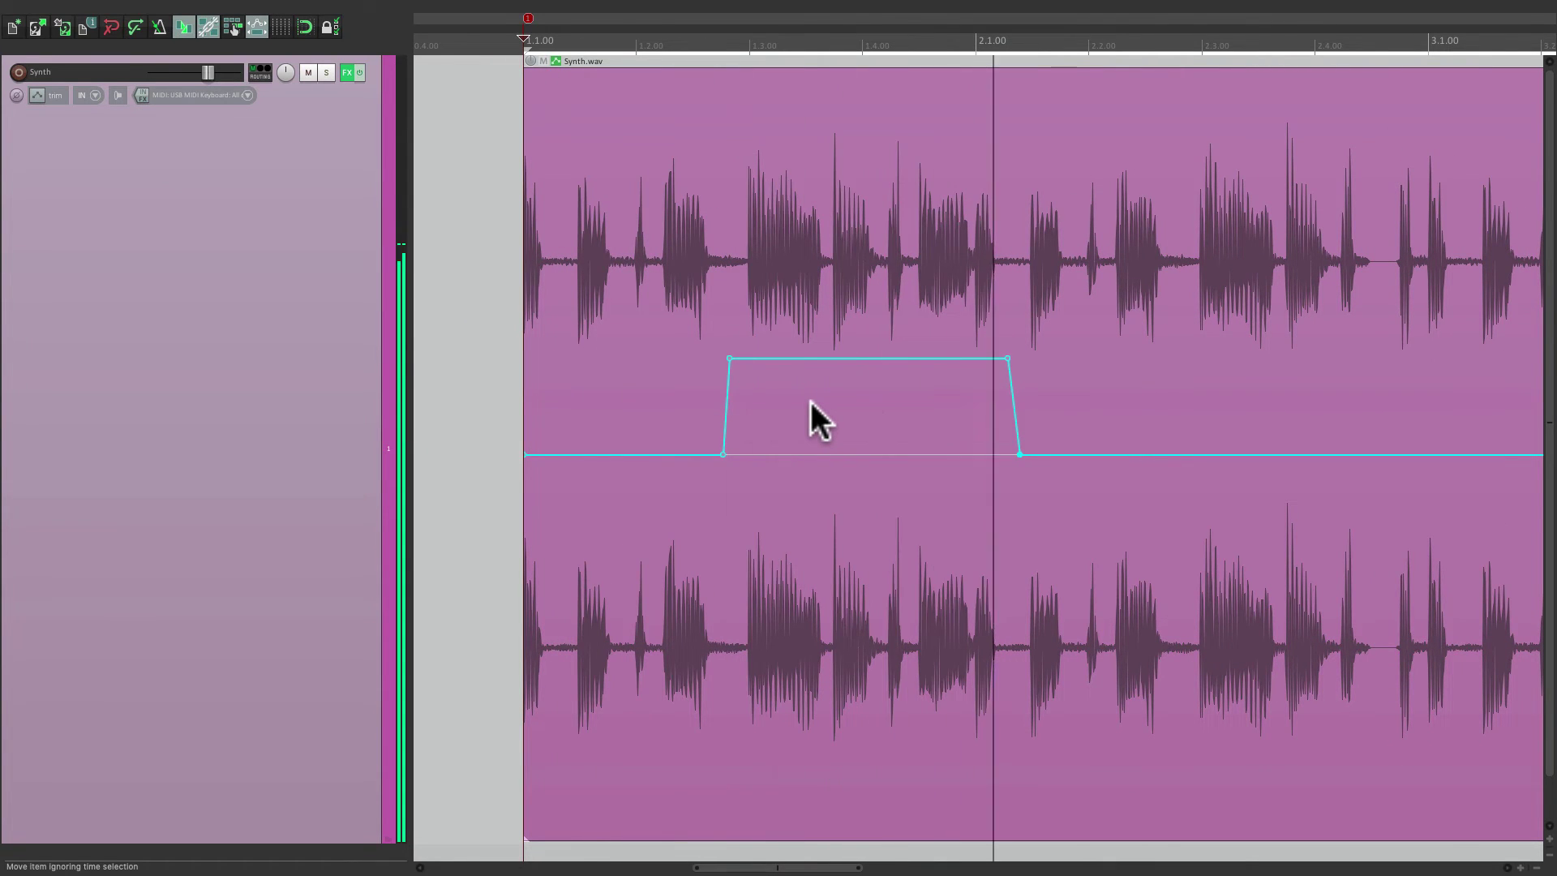
- Mark a section after 2.1.00 and lower it to -2 semitones
scroll(1023, 393, "up", 4)
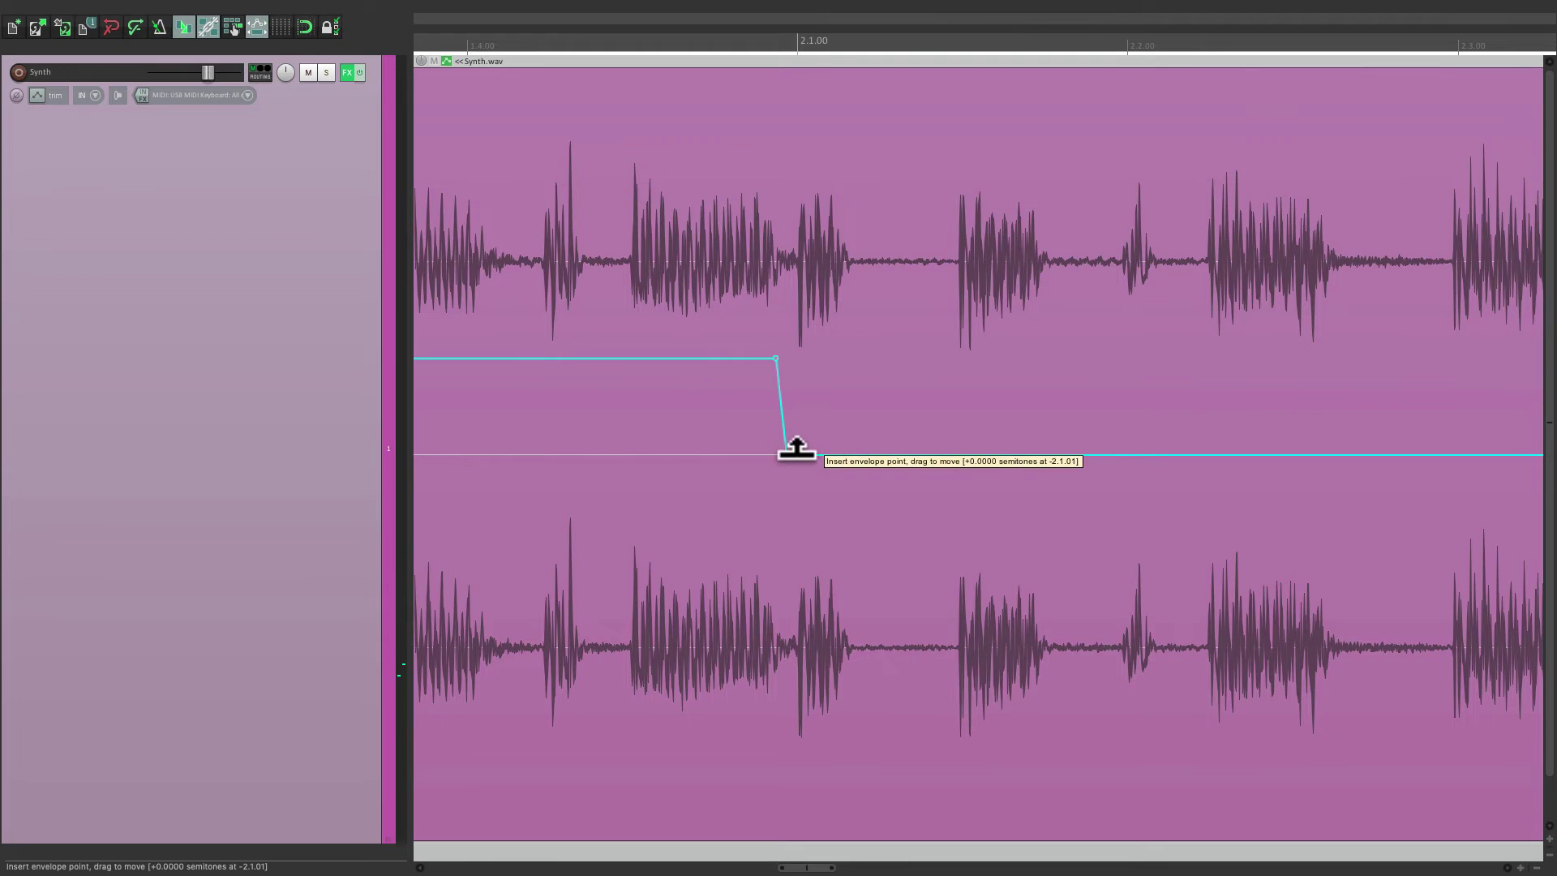
left_click_drag(793, 450, 1383, 452)
left_click_drag(1090, 482, 1098, 535)
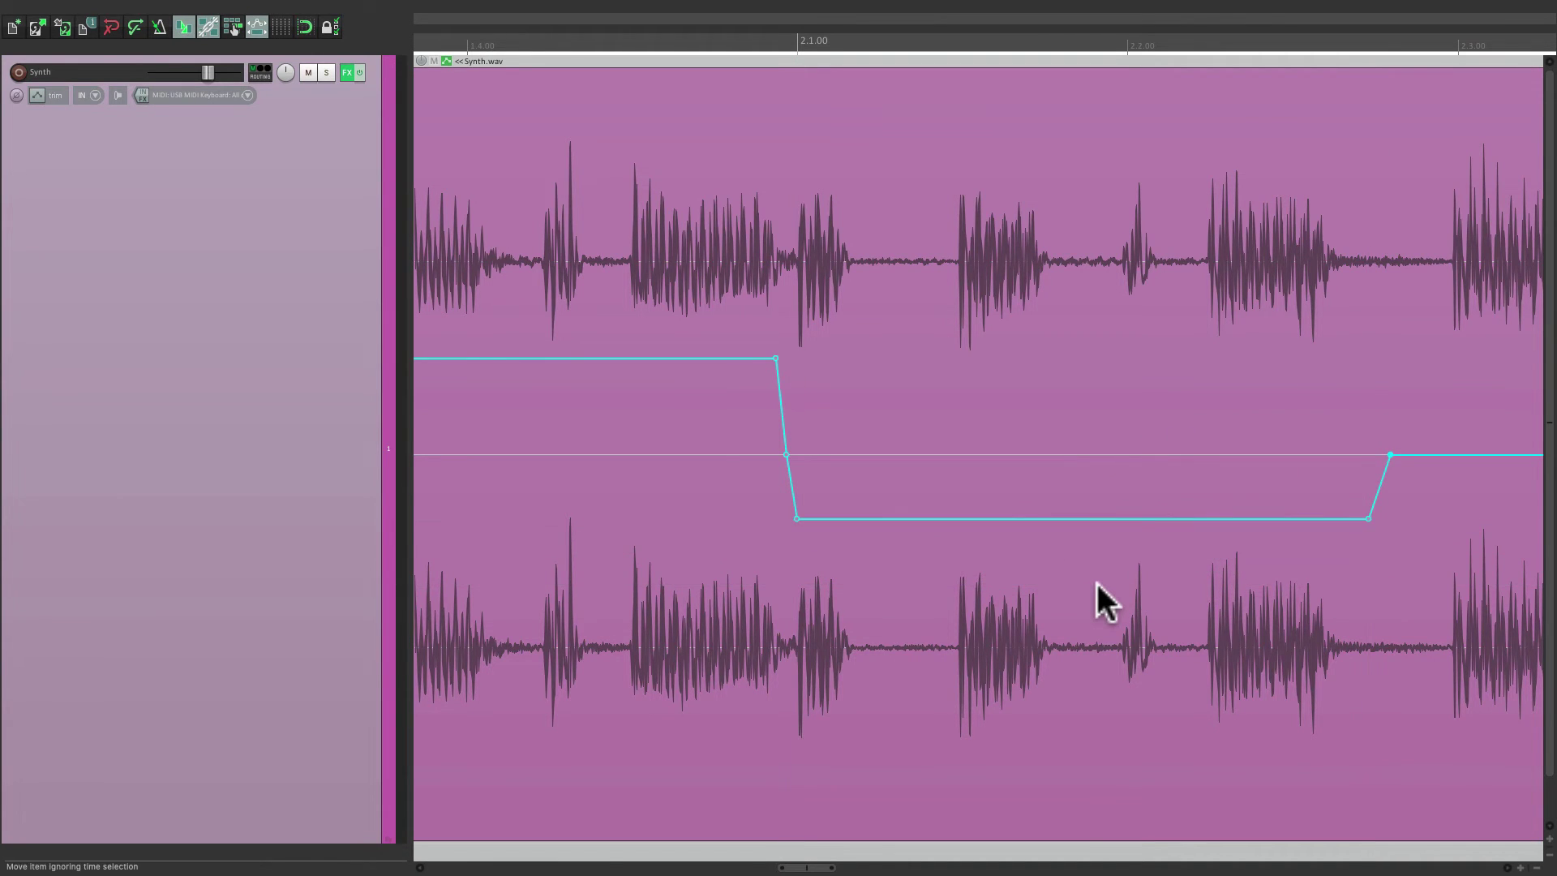
scroll(1096, 582, "down", 2)
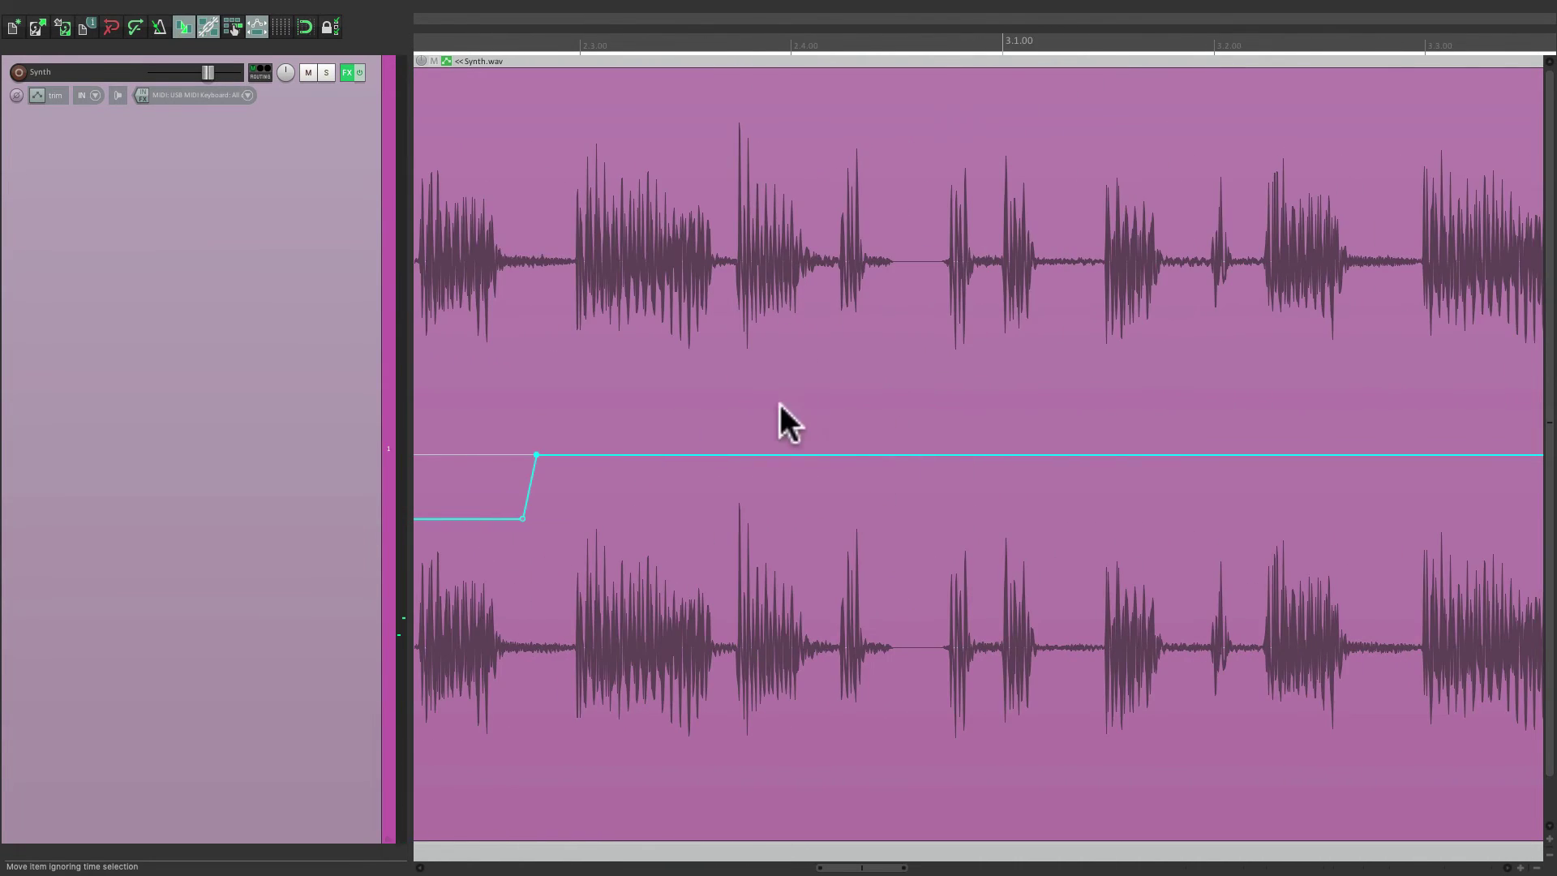
- Add a point, raise the next section to about +5 semitones, and play the steps back
left_click(554, 454)
left_click_drag(845, 453, 864, 295)
scroll(878, 416, "down", 4)
scroll(876, 416, "left", 5)
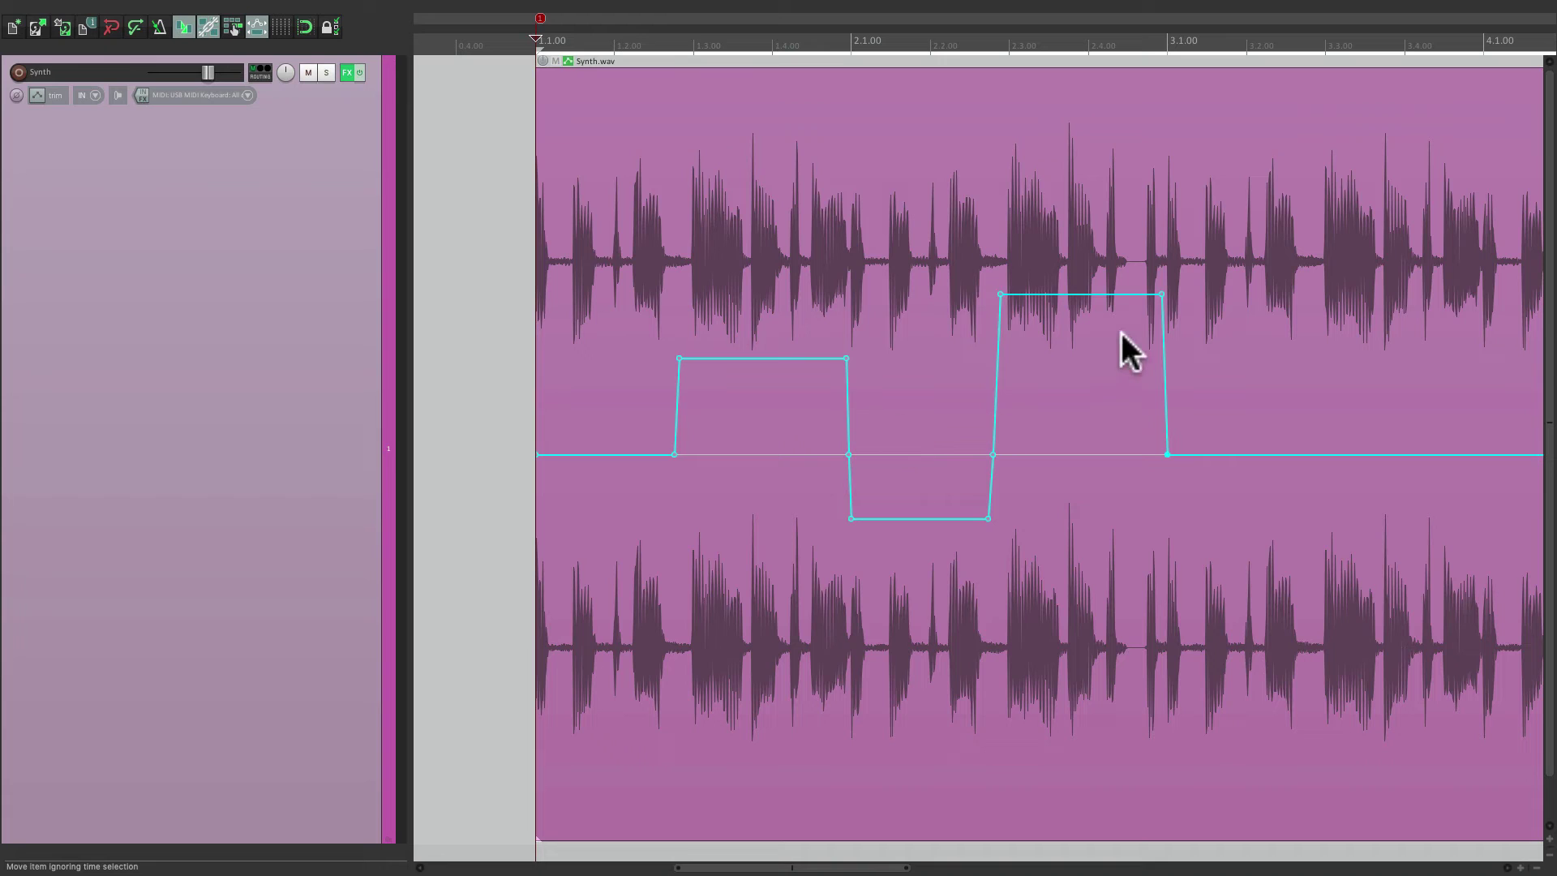
mouse_move(1087, 295)
left_mouse_down()
mouse_move(1087, 332)
mouse_move(1089, 255)
mouse_move(1087, 316)
mouse_move(1091, 267)
mouse_move(1084, 293)
left_mouse_up()
key("space")
scroll(1116, 373, "up", 3)
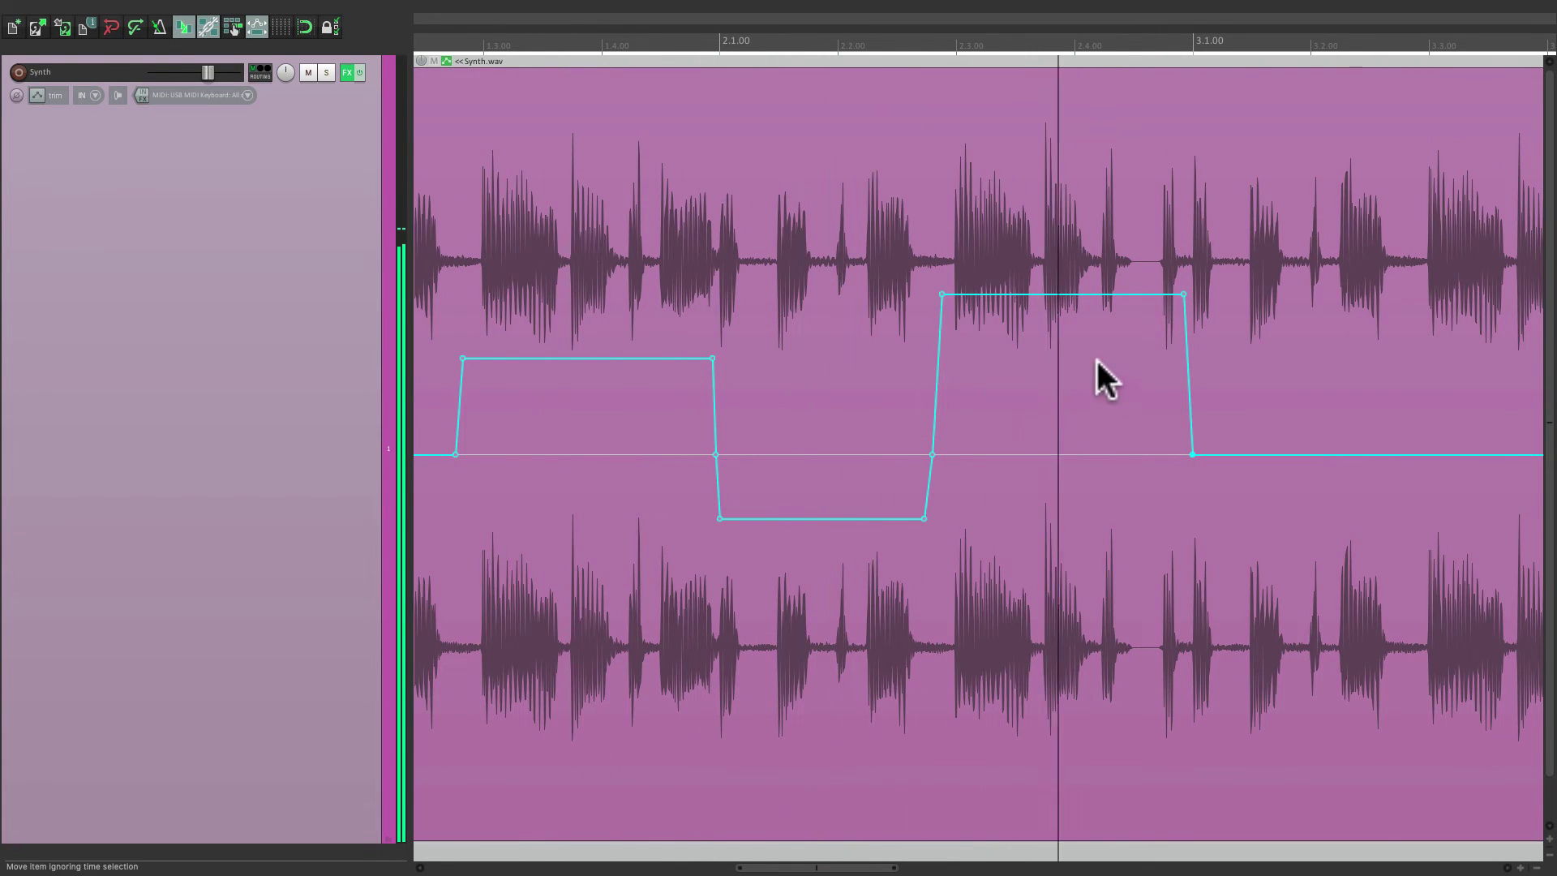
key("space")
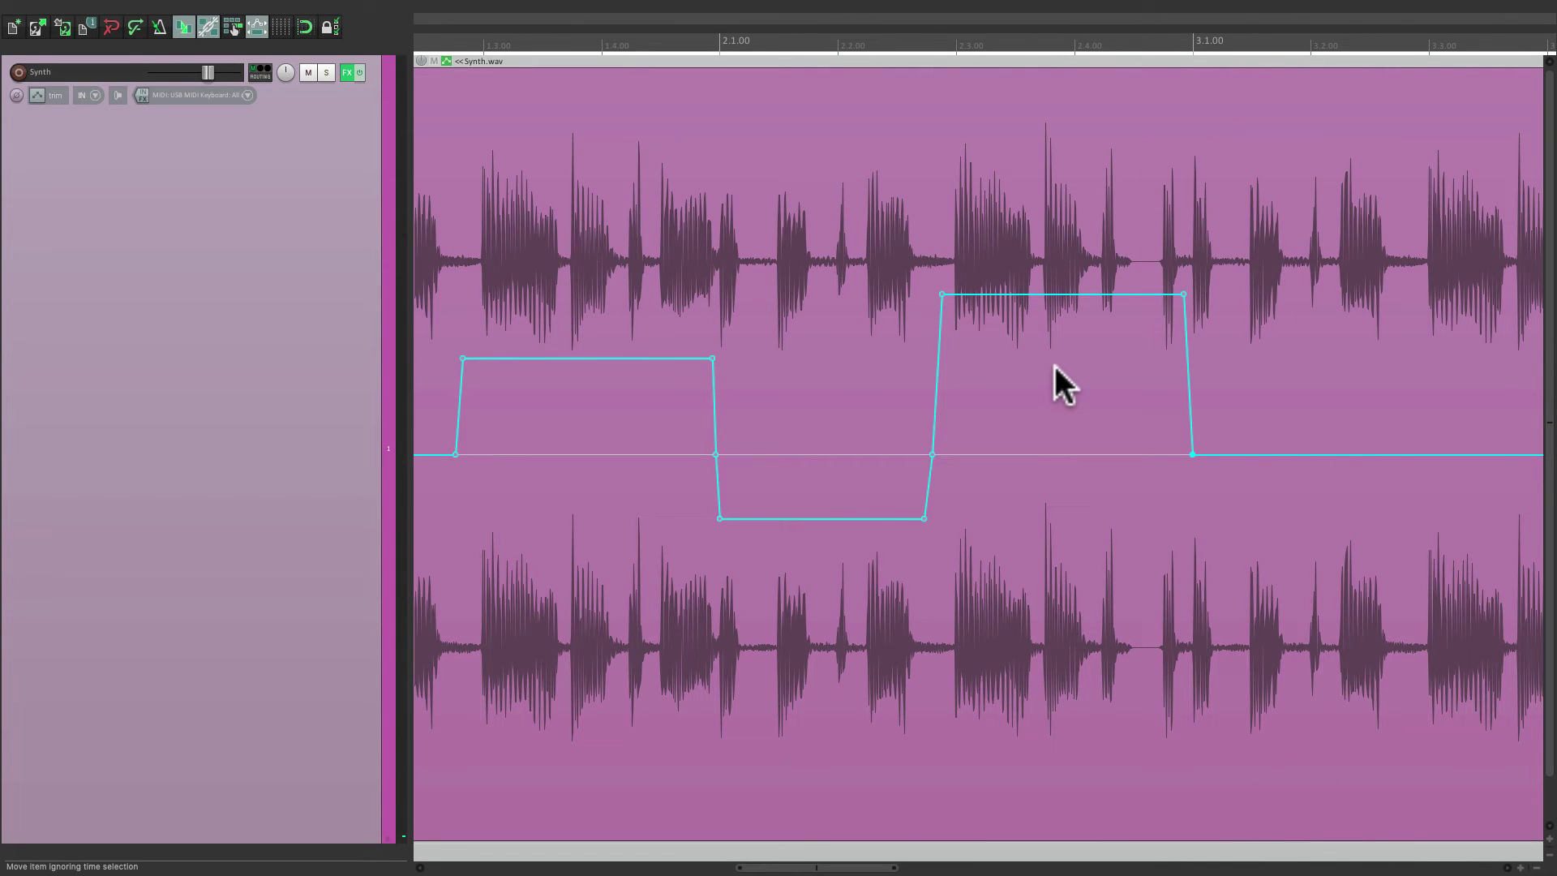
- Drag a pitch envelope point up to +12 semitones for a sharp upward slide and play it back
scroll(1053, 367, "left", 3)
scroll(600, 433, "up", 4)
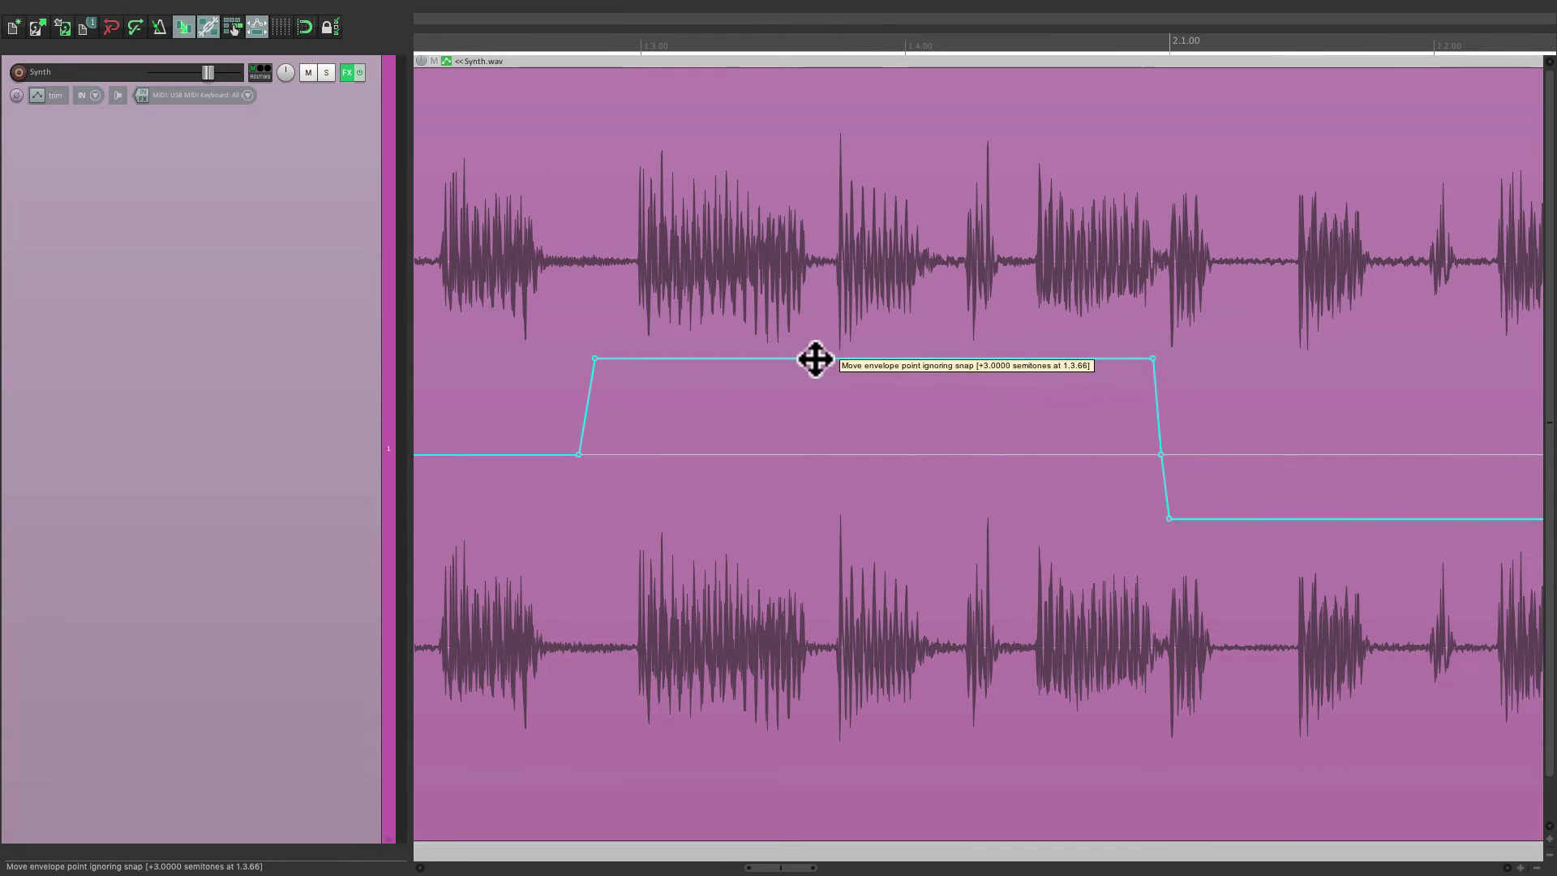
left_click_drag(828, 361, 815, 9)
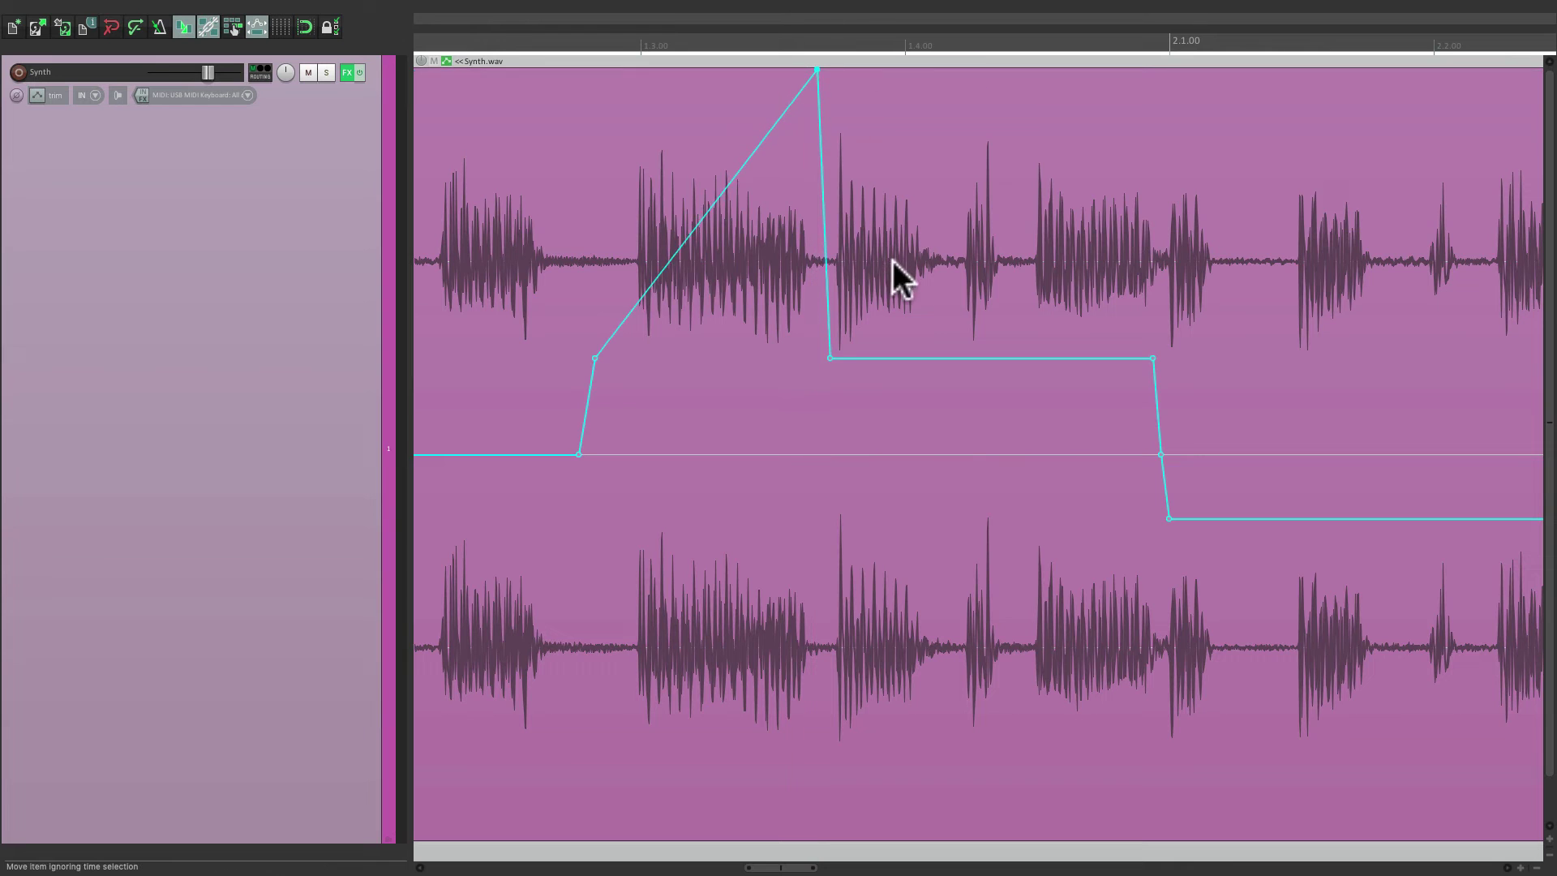
key("space")
- Add a point plunging to −12 semitones at 2.3.68 before the +5 plateau, then play the item back and stop
scroll(913, 287, "down", 1)
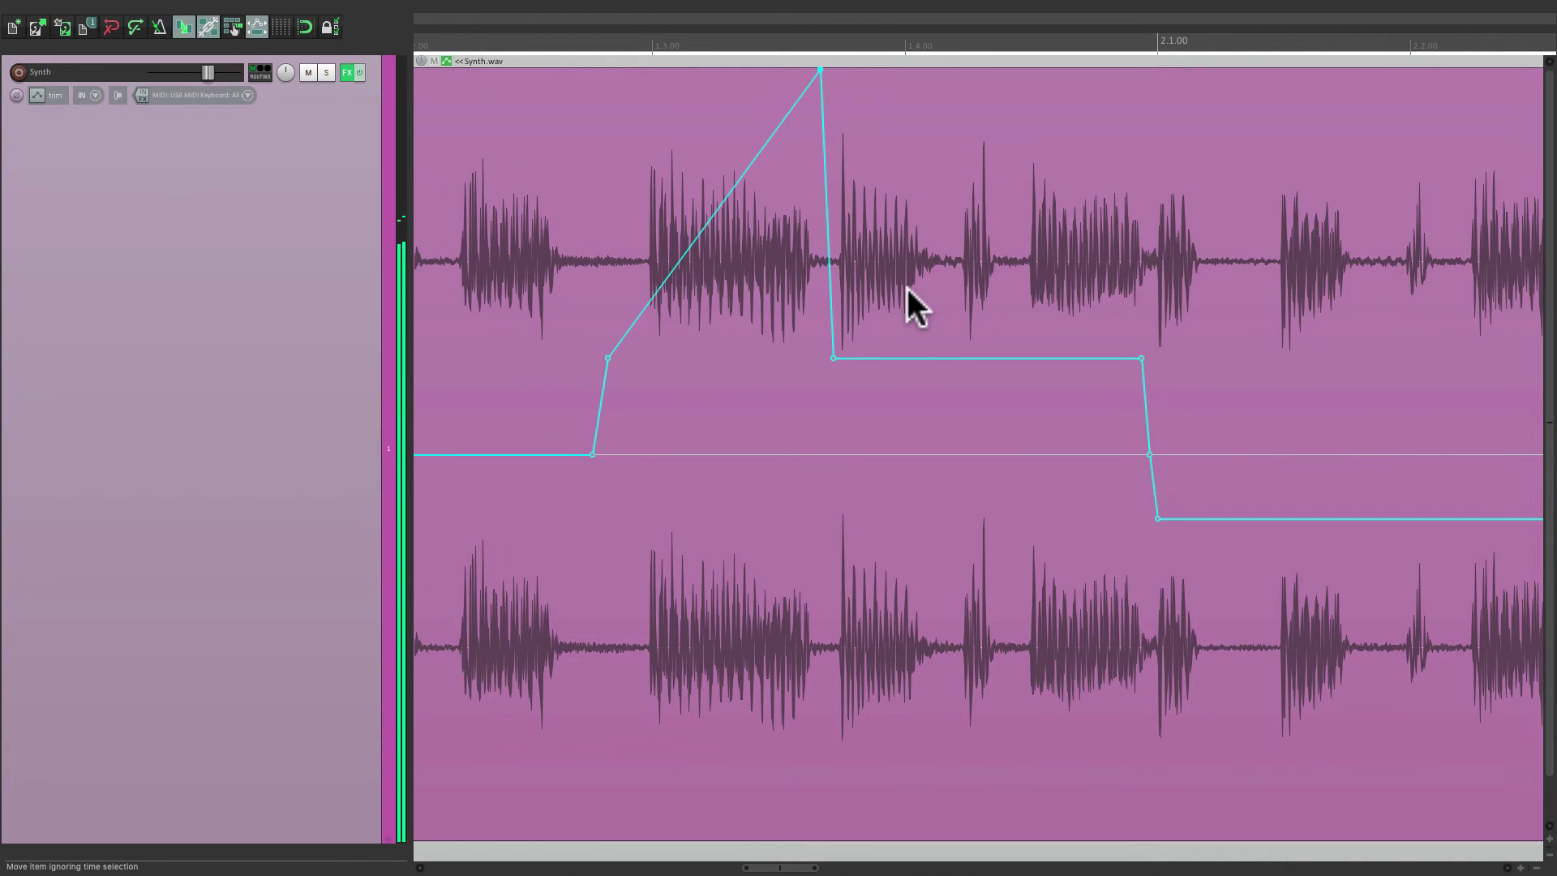
scroll(904, 292, "down", 3)
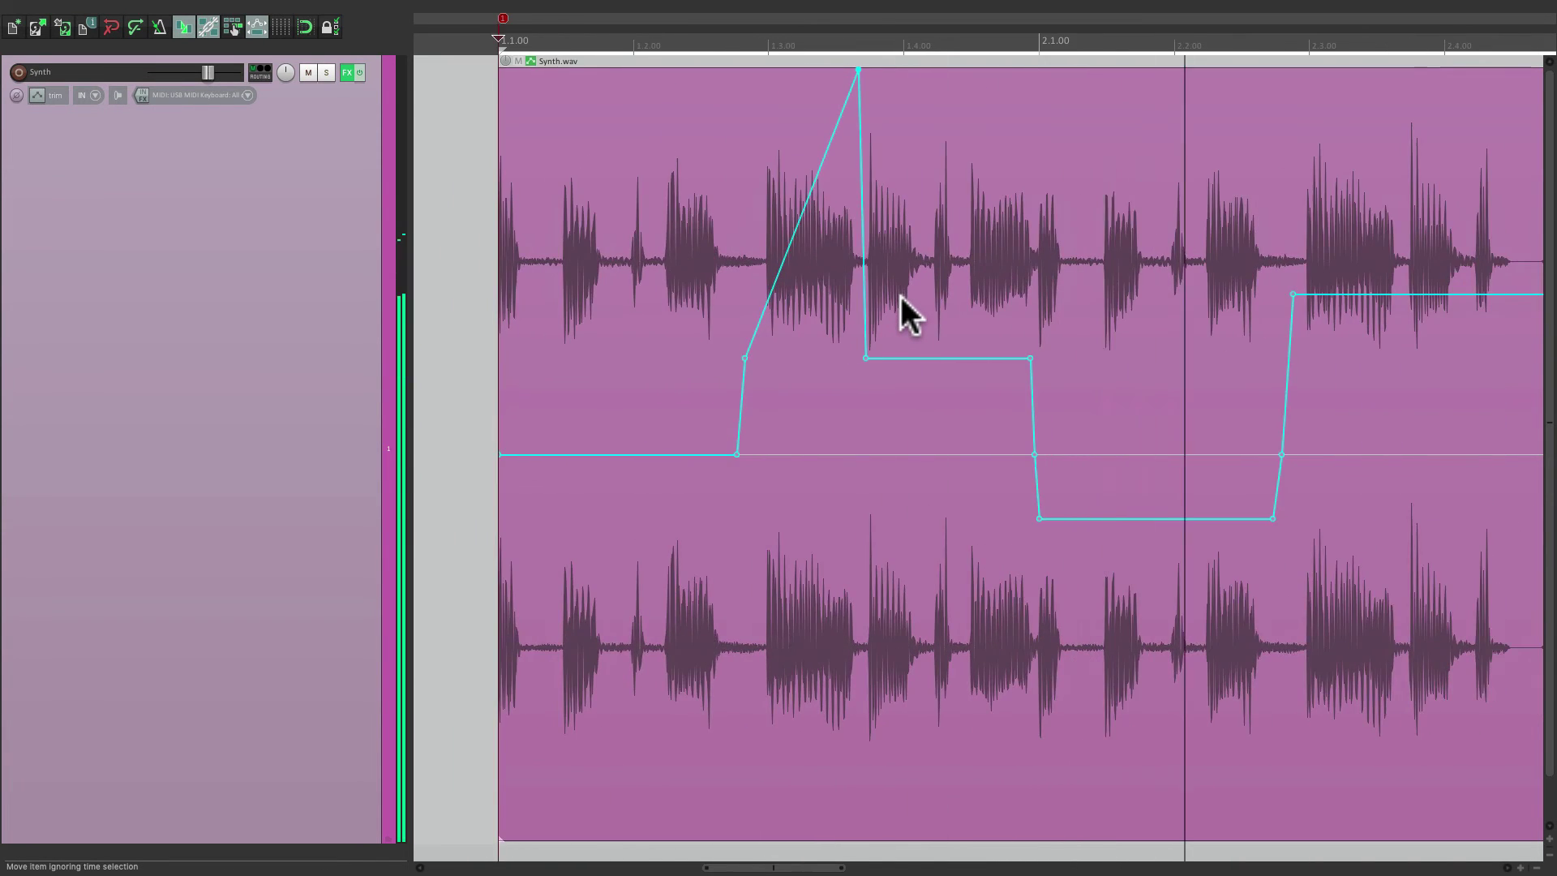
scroll(969, 306, "up", 3)
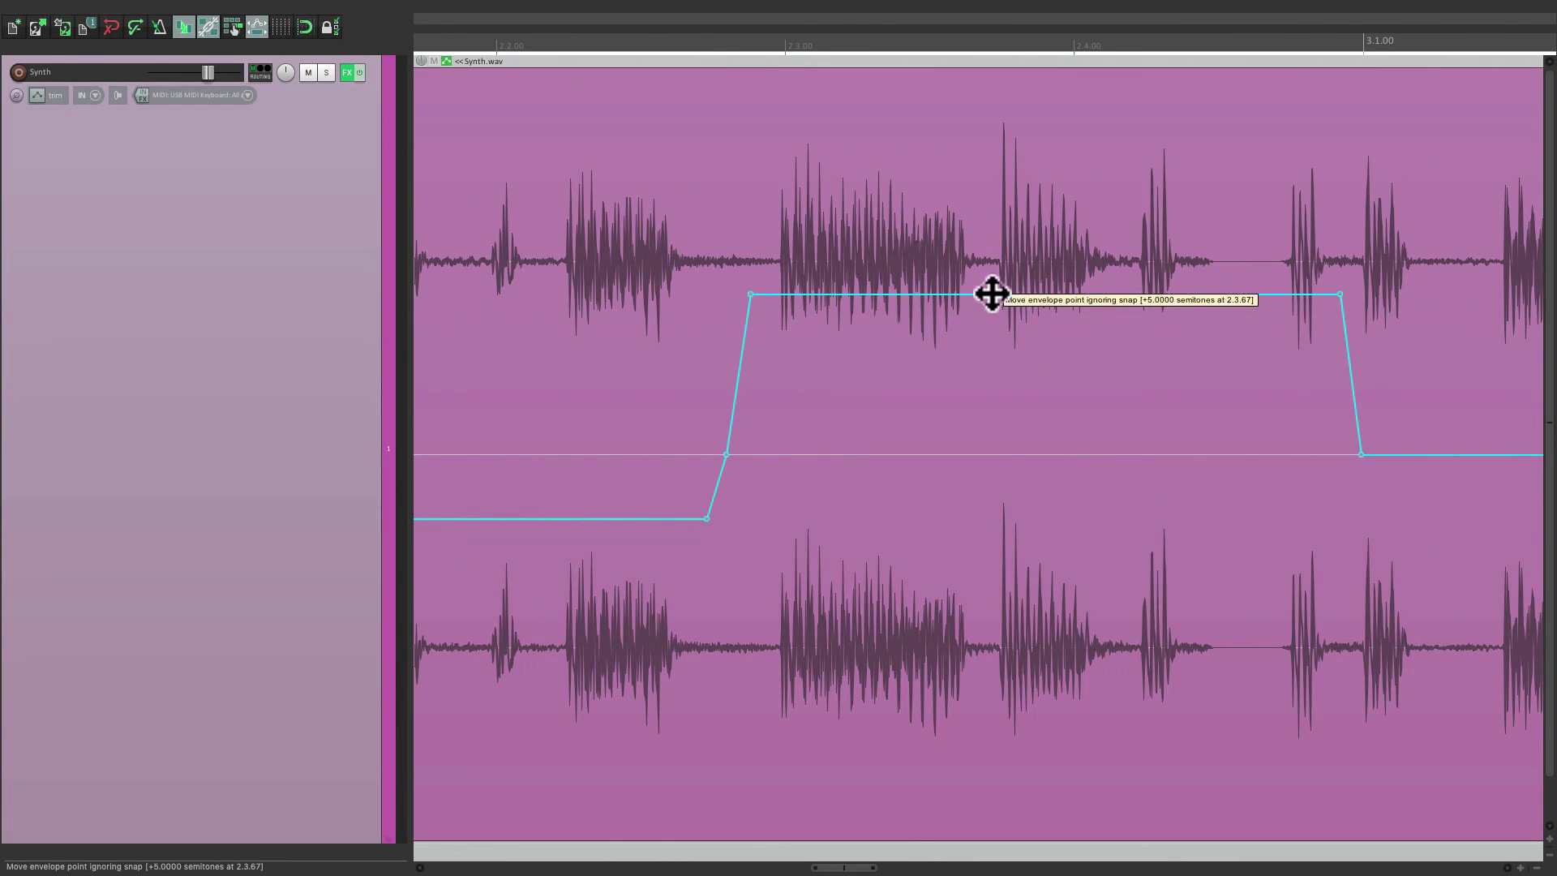
left_click_drag(990, 294, 986, 839)
scroll(869, 544, "down", 5)
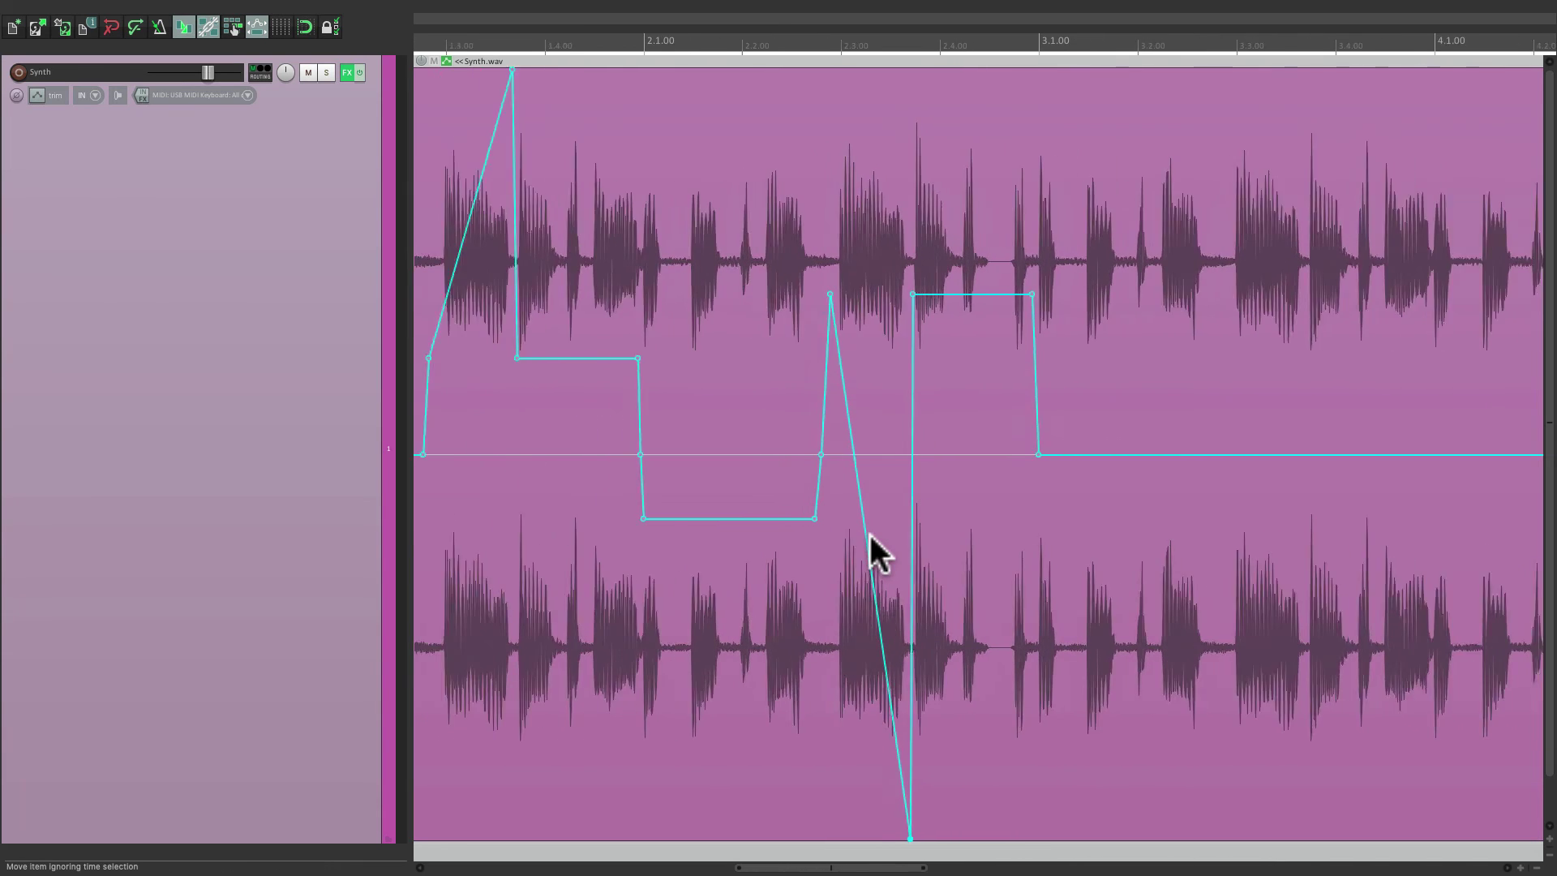
key("space")
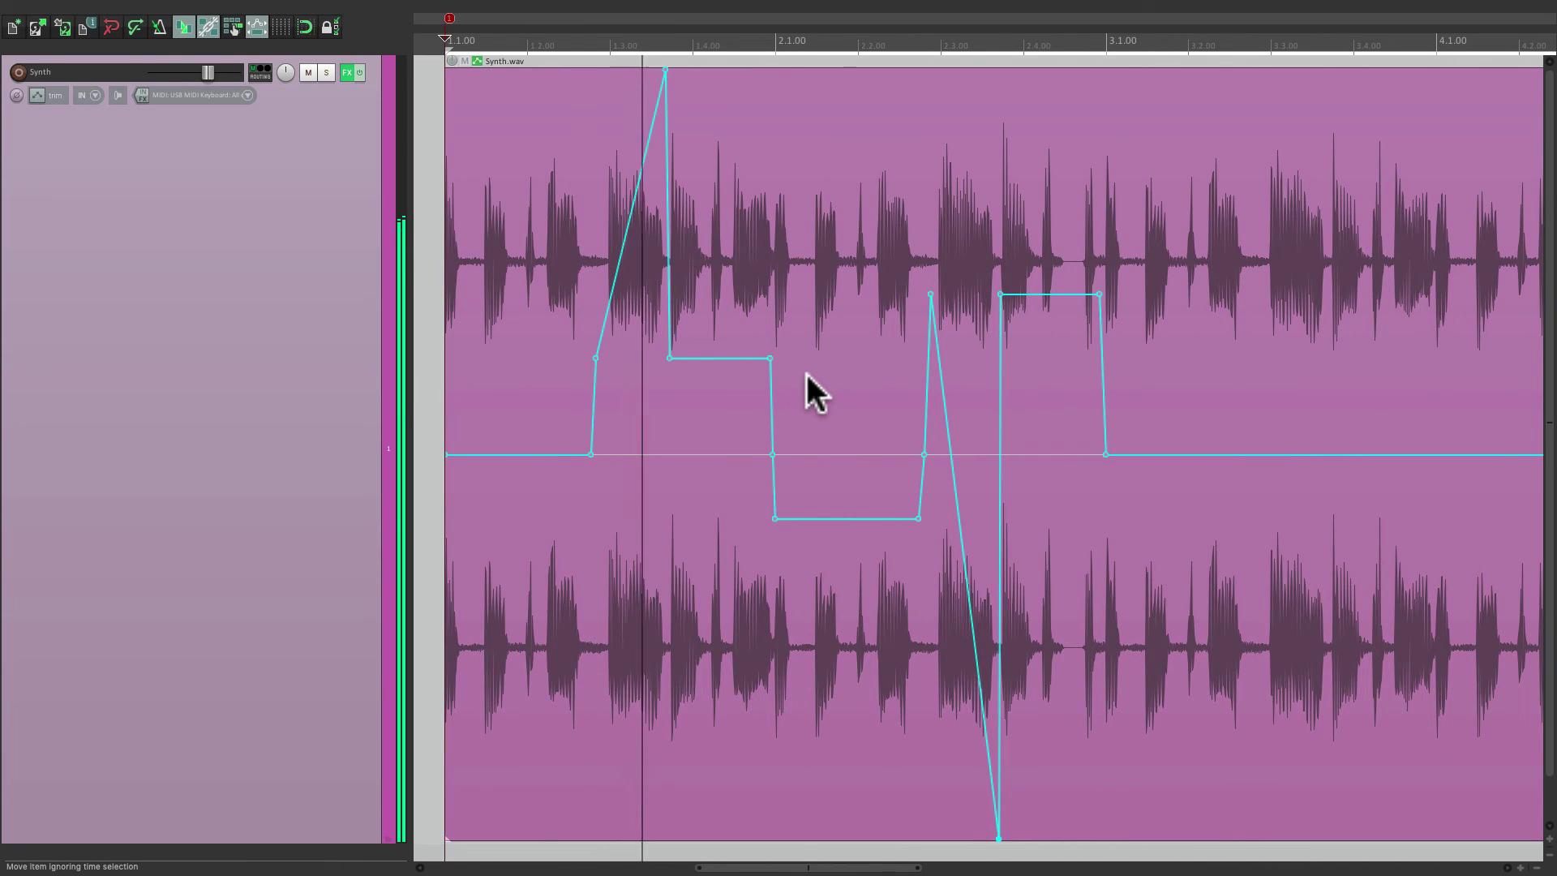
scroll(999, 233, "up", 1)
scroll(1010, 211, "up", 2)
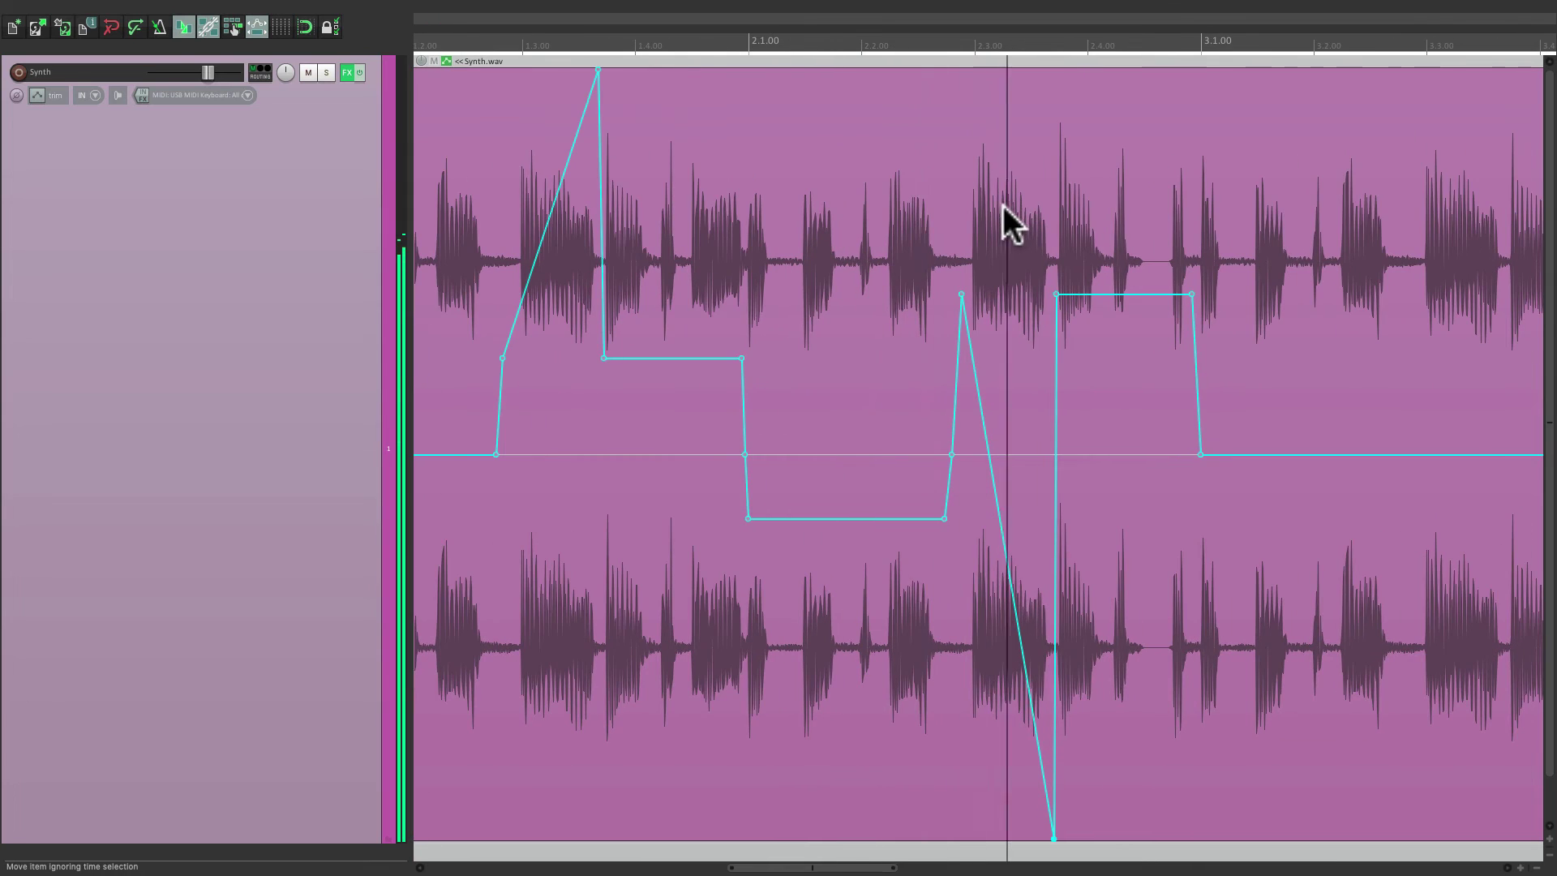
scroll(1005, 215, "right", 2)
key("space")
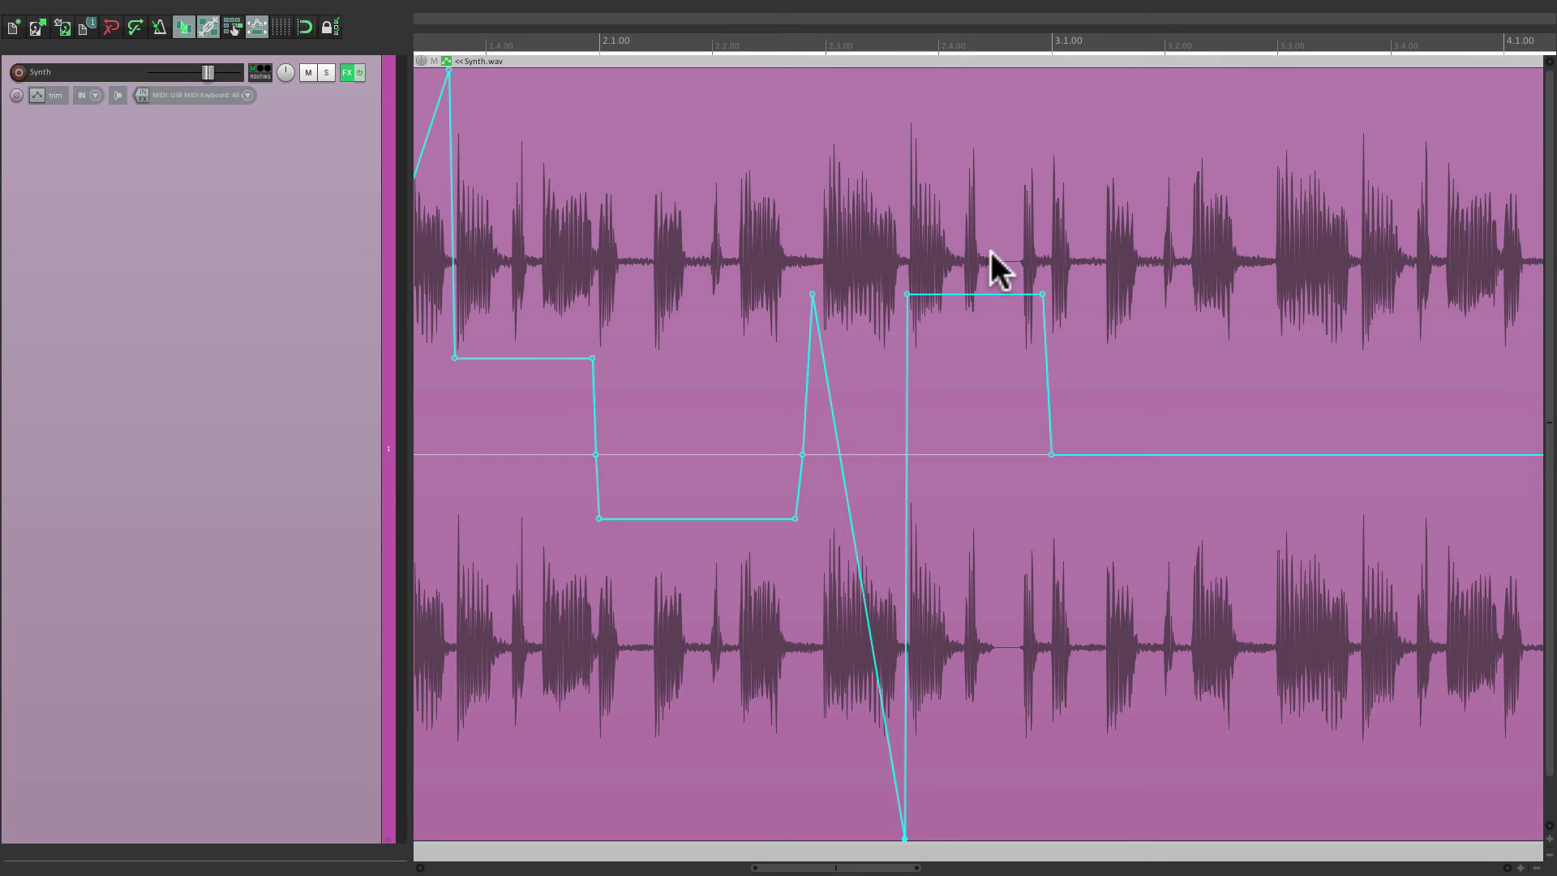
key("space")
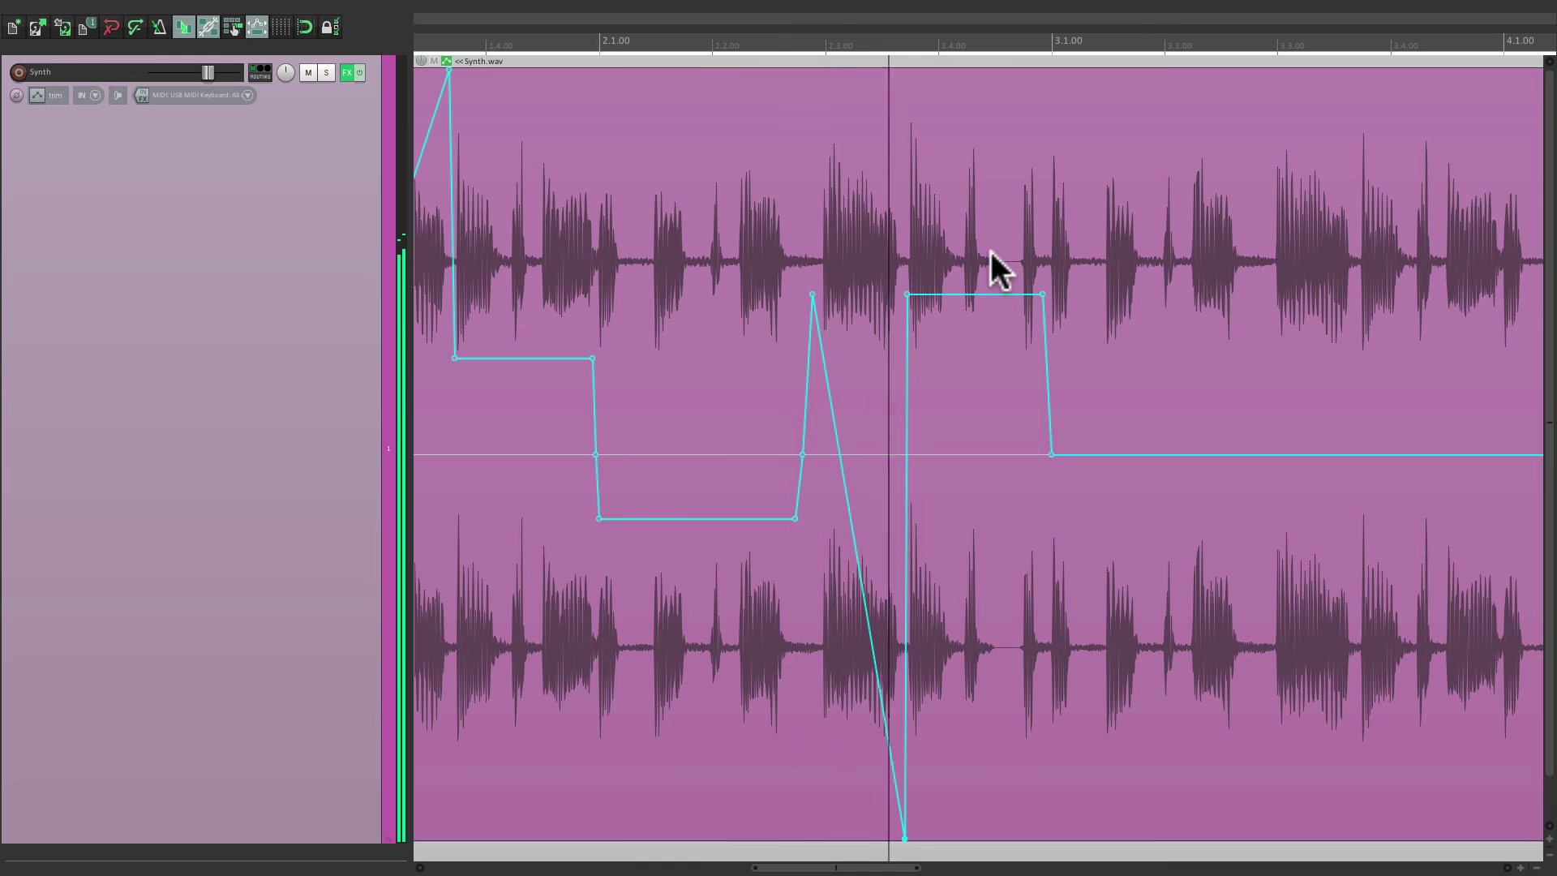
key("space")
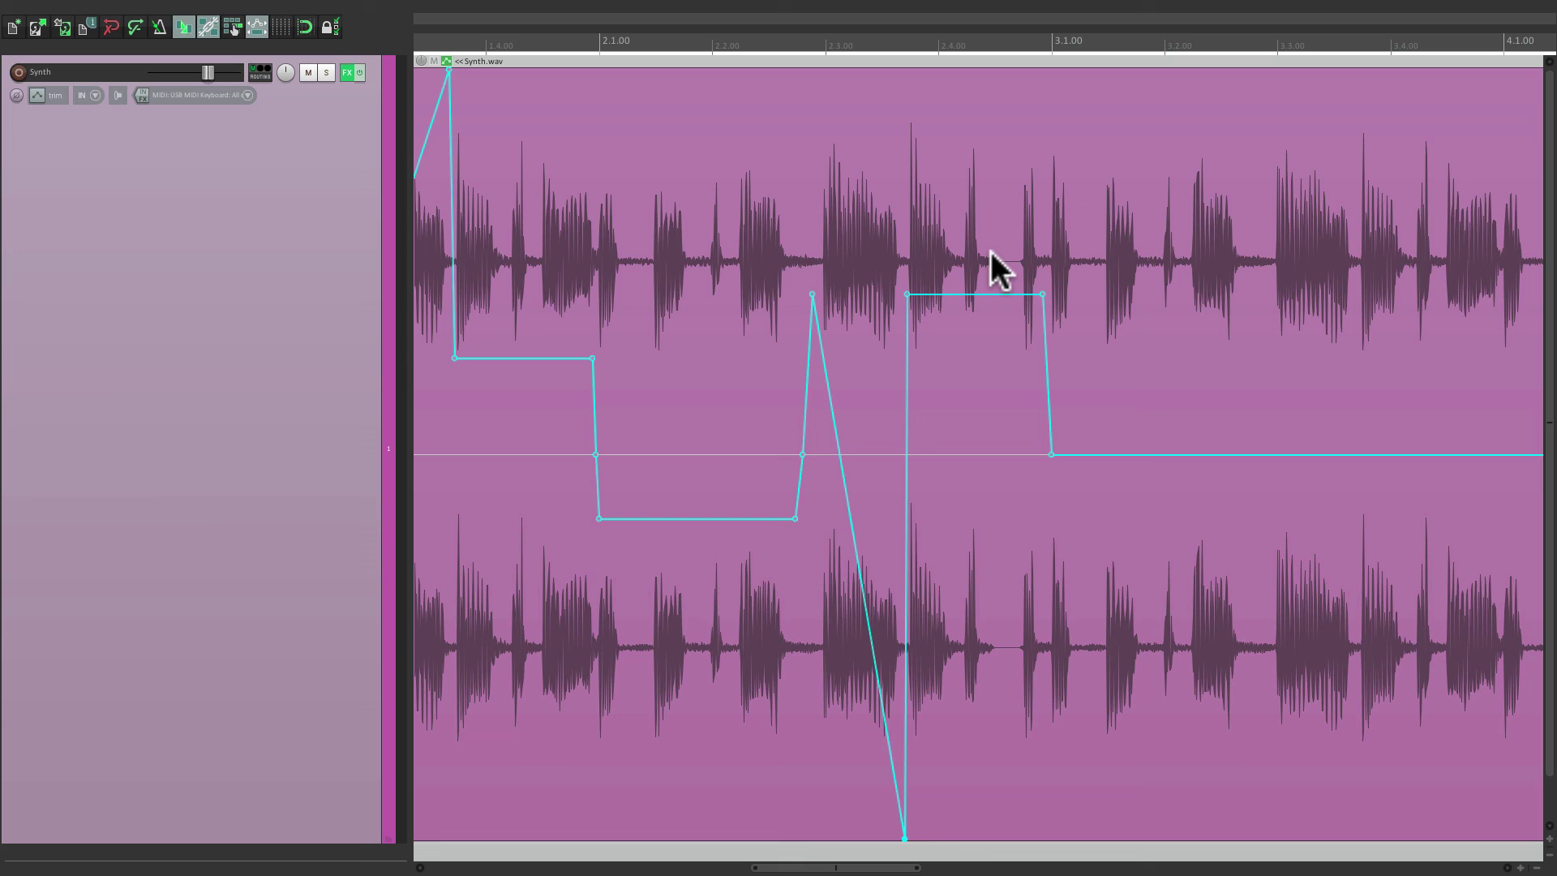
key("space")
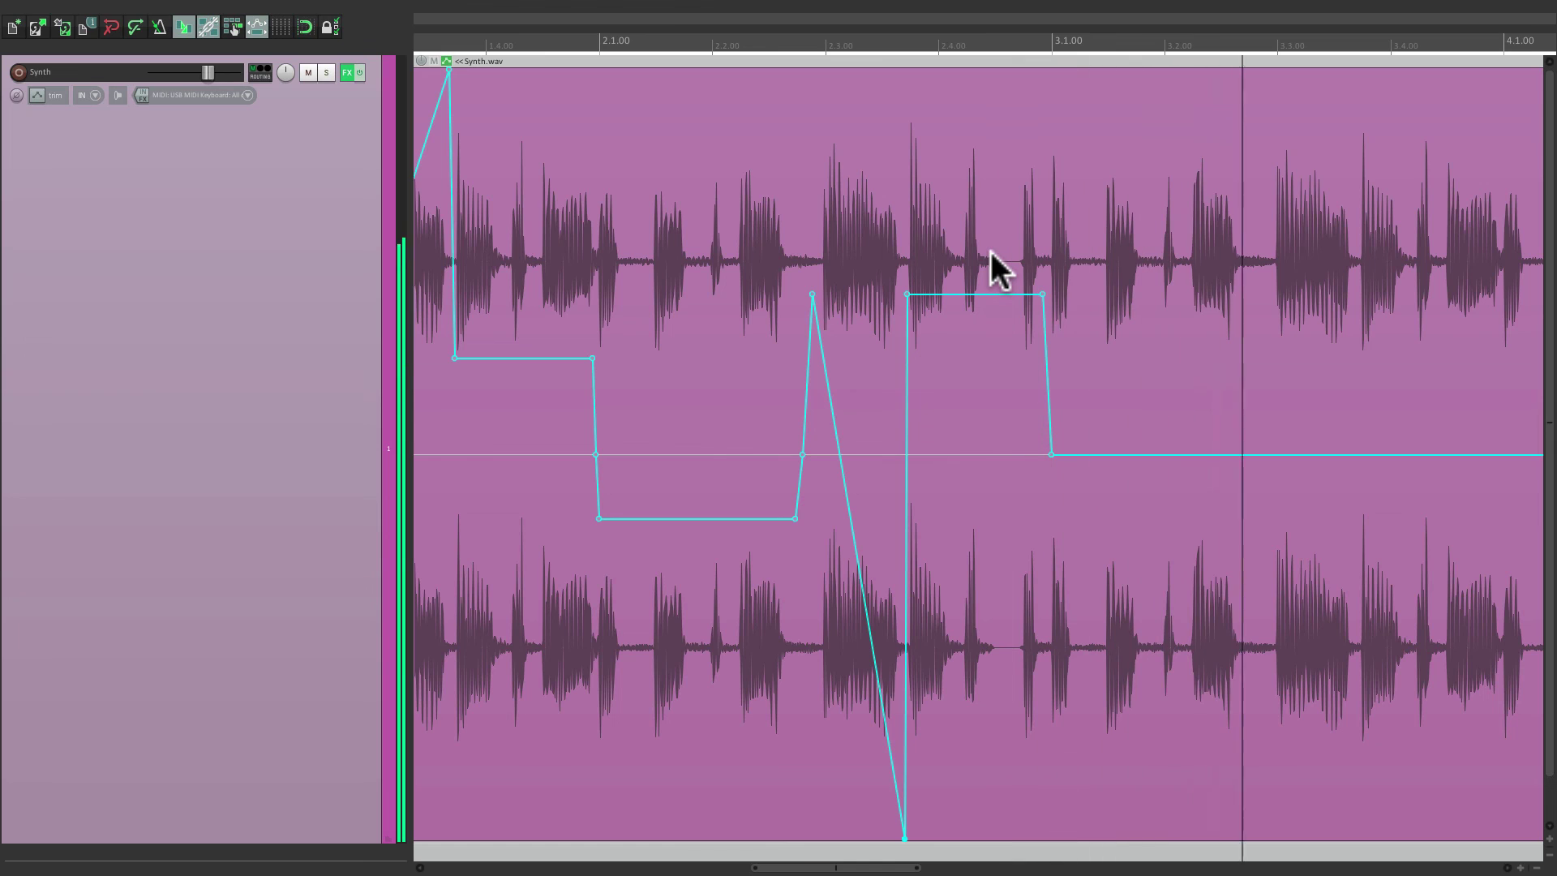
key("space")
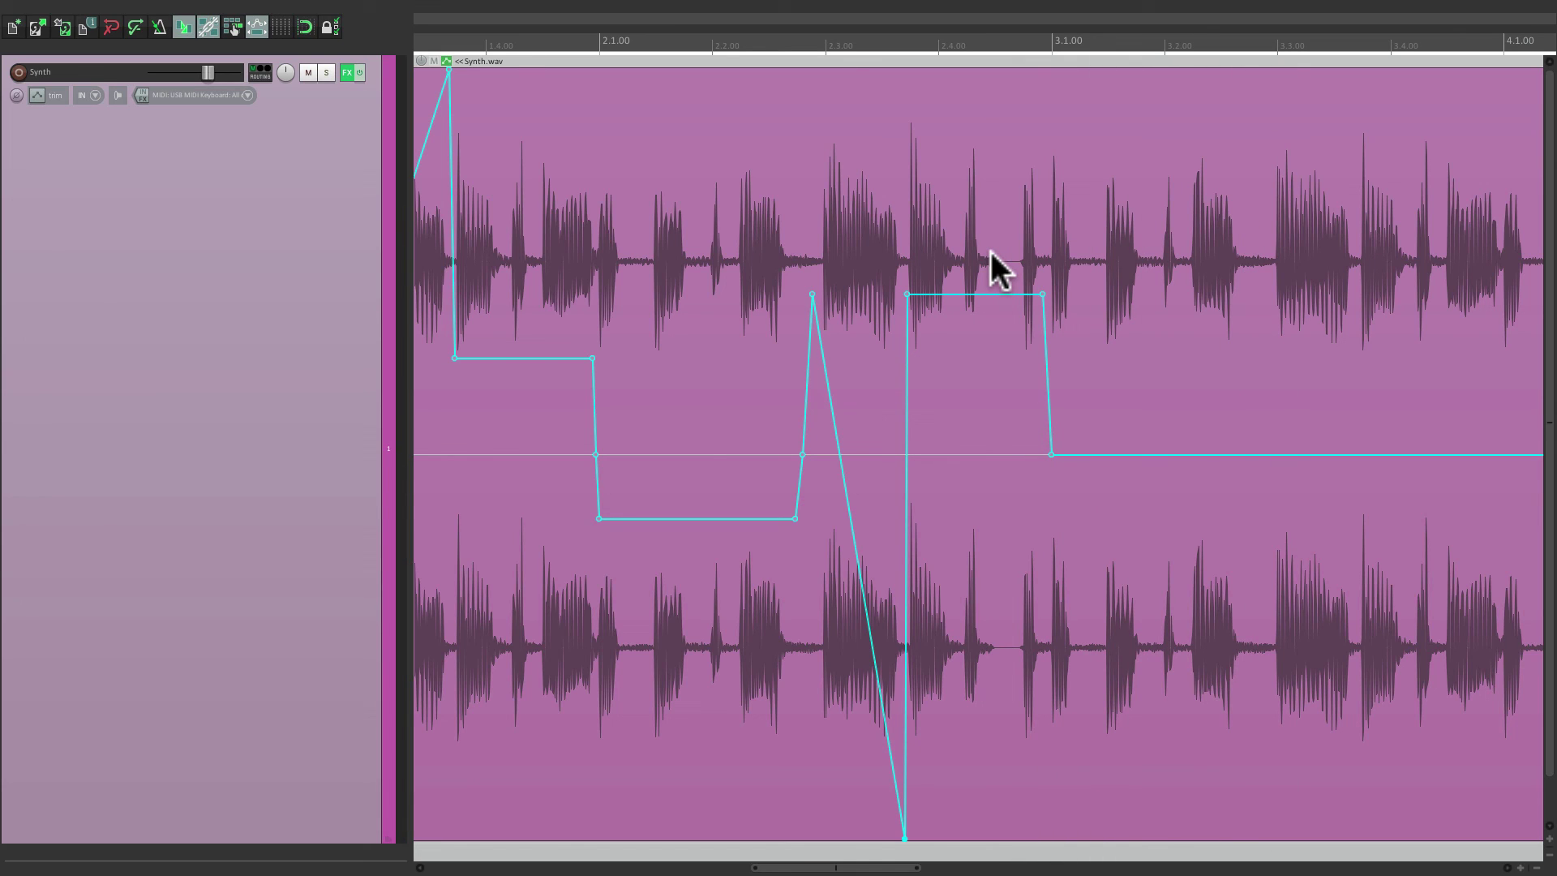